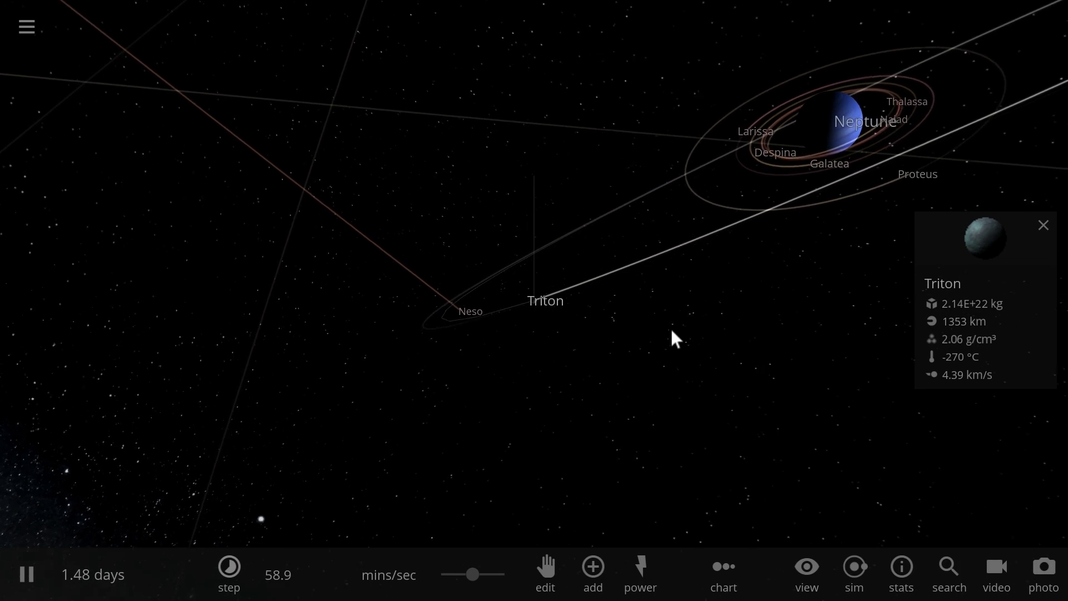
Examine Triton up close and its orbit around Neptune from several angles and distances.
{"action": "left_click_drag", "start_coordinate": [677, 330], "coordinate": [755, 286]}
{"action": "scroll", "coordinate": [740, 285], "scroll_direction": "up", "scroll_amount": 8}
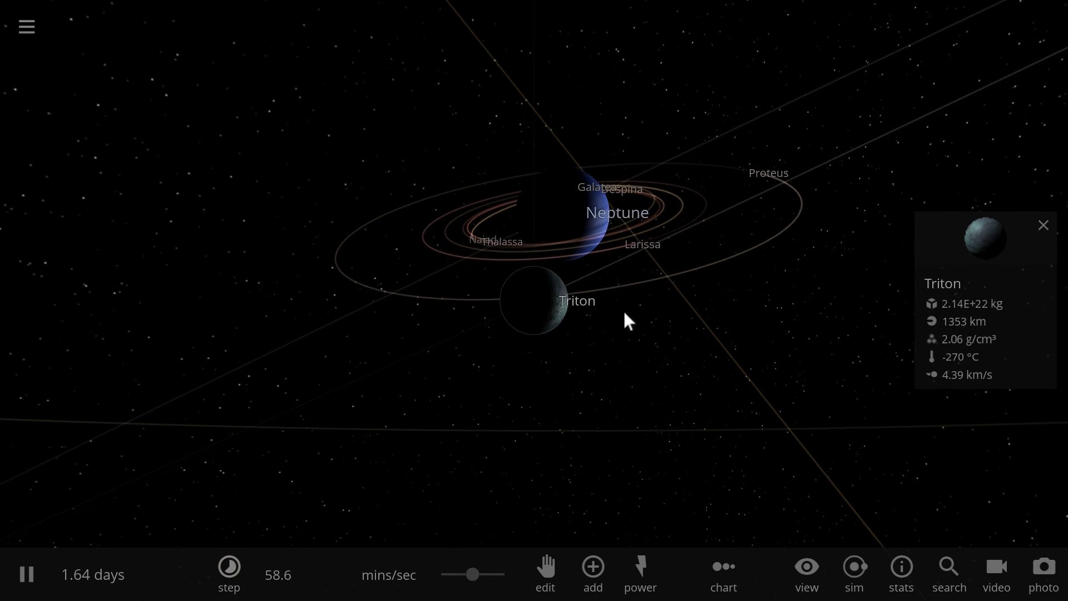
{"action": "scroll", "coordinate": [624, 320], "scroll_direction": "up", "scroll_amount": 3}
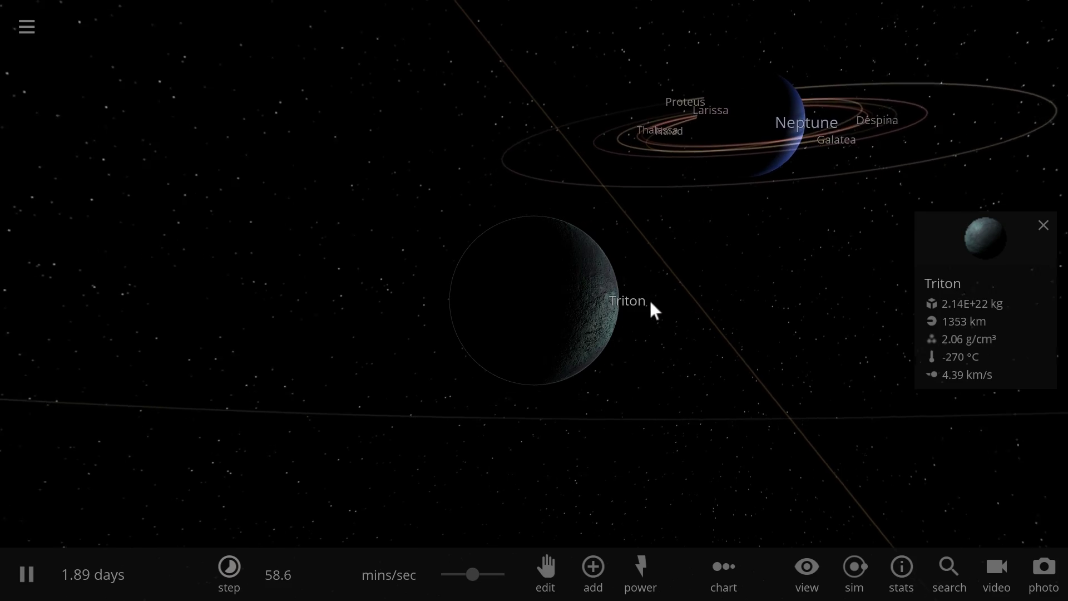
{"action": "left_click_drag", "start_coordinate": [649, 302], "coordinate": [532, 293]}
{"action": "scroll", "coordinate": [537, 297], "scroll_direction": "up", "scroll_amount": 2}
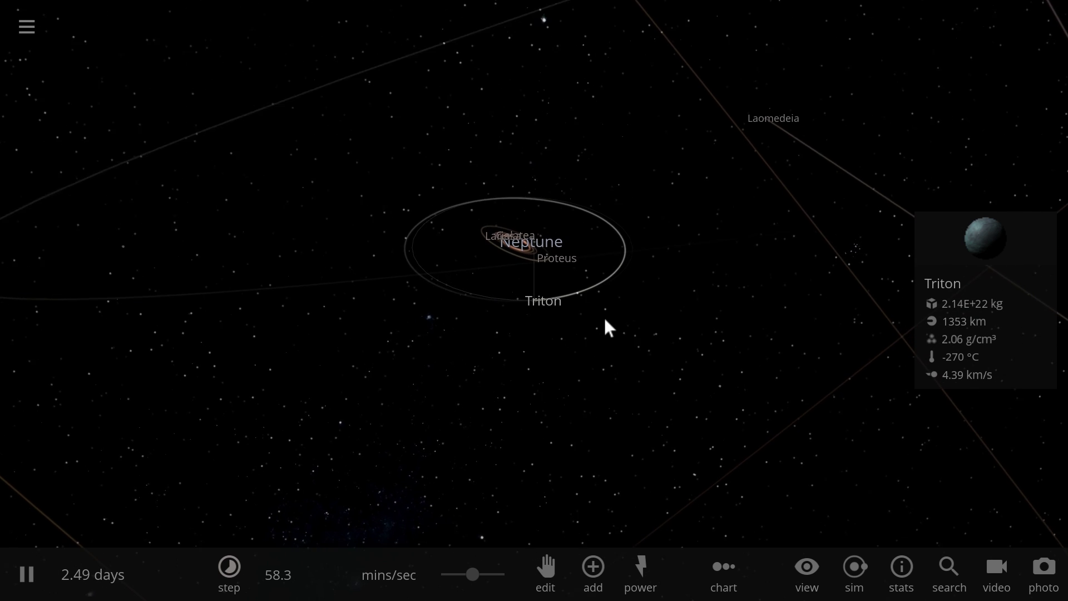
{"action": "scroll", "coordinate": [554, 312], "scroll_direction": "up", "scroll_amount": 3}
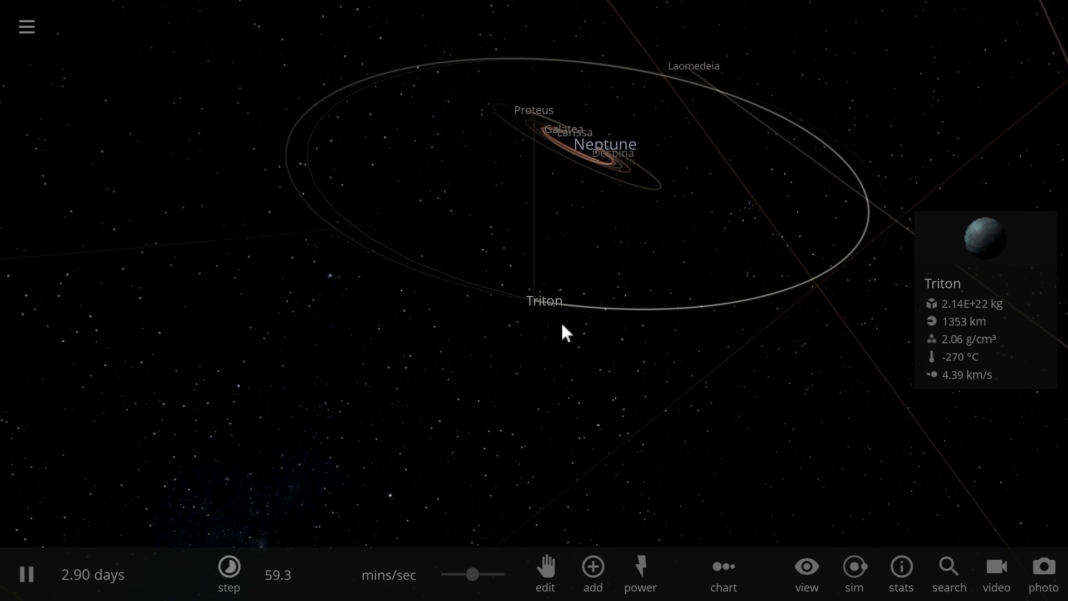
{"action": "left_click_drag", "start_coordinate": [562, 324], "coordinate": [504, 354]}
{"action": "scroll", "coordinate": [603, 334], "scroll_direction": "down", "scroll_amount": 3}
Speed the simulation up to about 3.7 hours/sec and follow Triton's motion around Neptune, then close in on its surface.
{"action": "left_click_drag", "start_coordinate": [473, 575], "coordinate": [501, 576]}
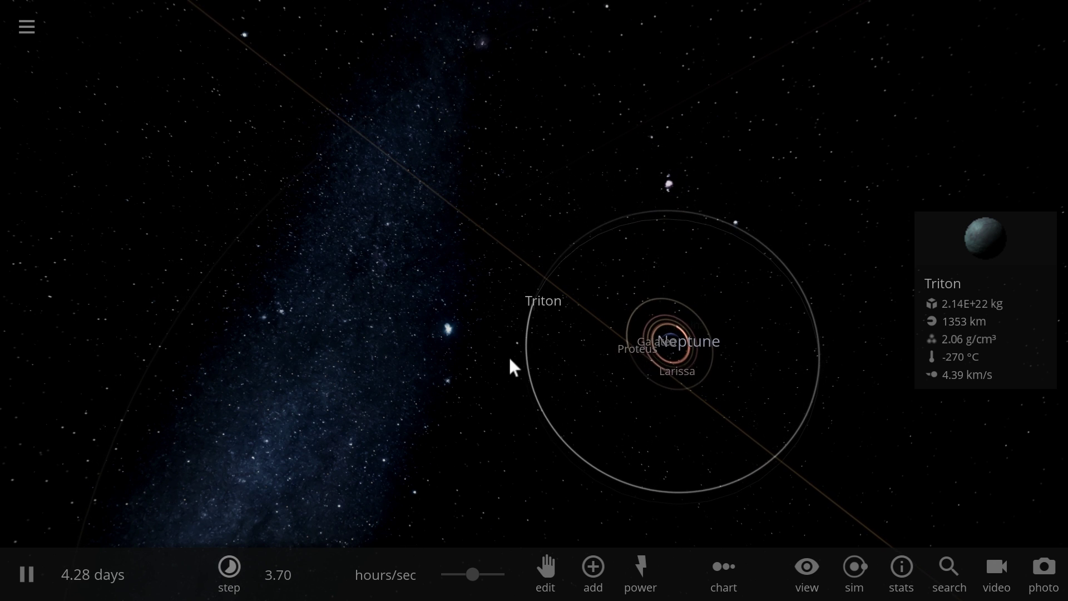
{"action": "left_click_drag", "start_coordinate": [653, 505], "coordinate": [798, 384]}
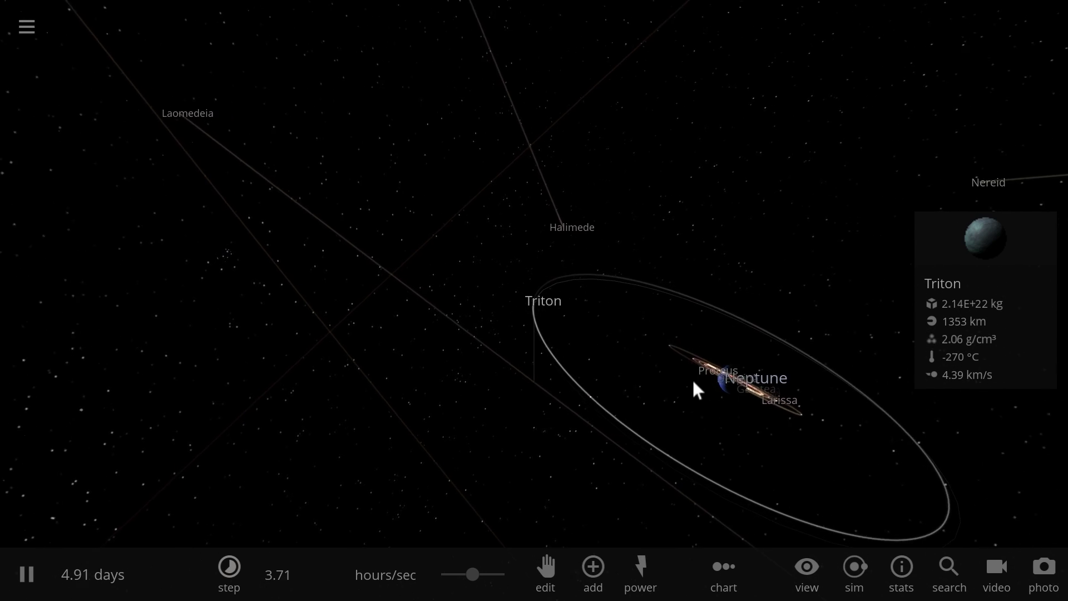
{"action": "left_click_drag", "start_coordinate": [699, 382], "coordinate": [774, 393]}
{"action": "scroll", "coordinate": [748, 410], "scroll_direction": "up", "scroll_amount": 3}
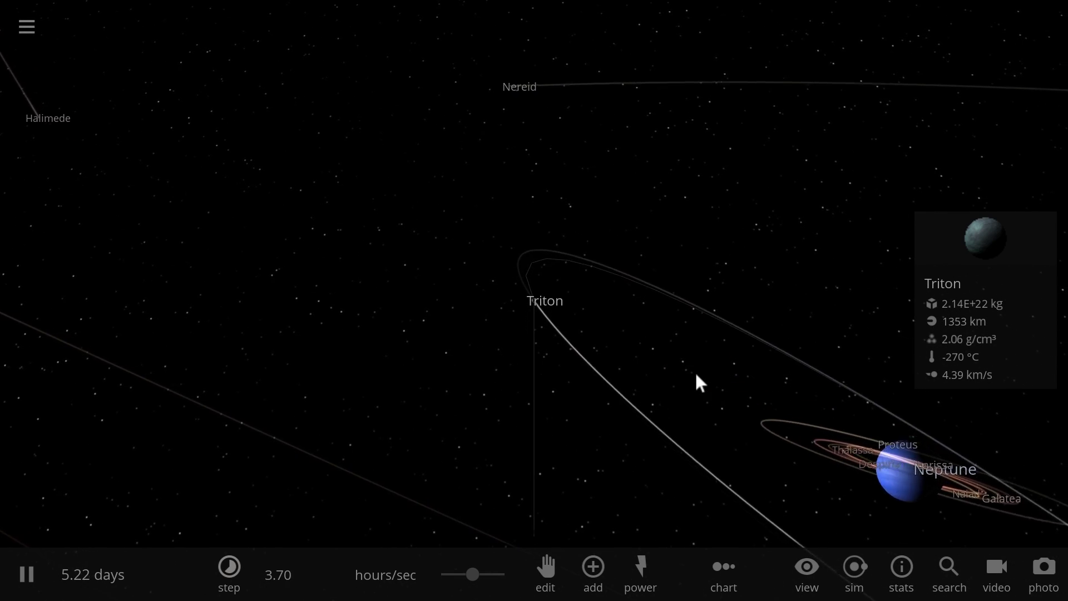
{"action": "scroll", "coordinate": [697, 377], "scroll_direction": "up", "scroll_amount": 10}
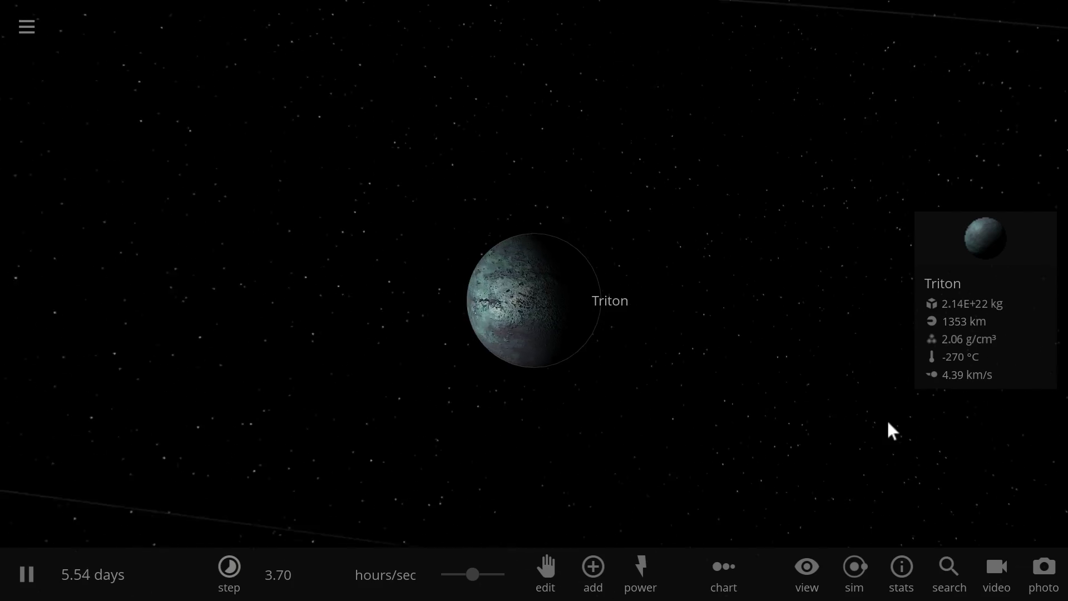
{"action": "left_click_drag", "start_coordinate": [888, 423], "coordinate": [590, 445]}
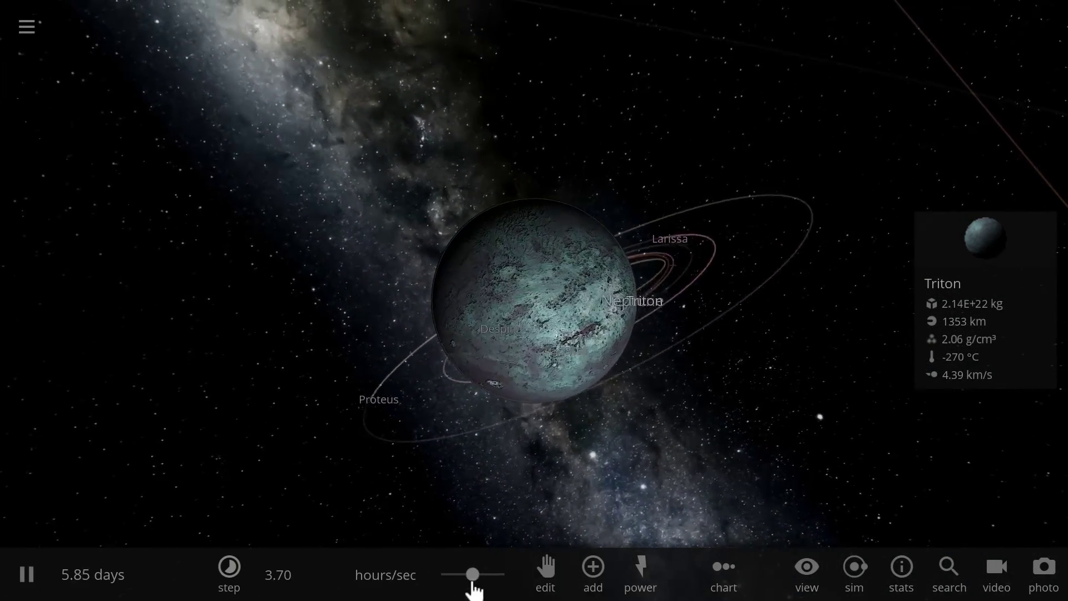
Slow the simulation to about 33.5 mins/sec and bring up the dwarf planets and asteroids available for adding.
{"action": "left_click_drag", "start_coordinate": [472, 579], "coordinate": [451, 576]}
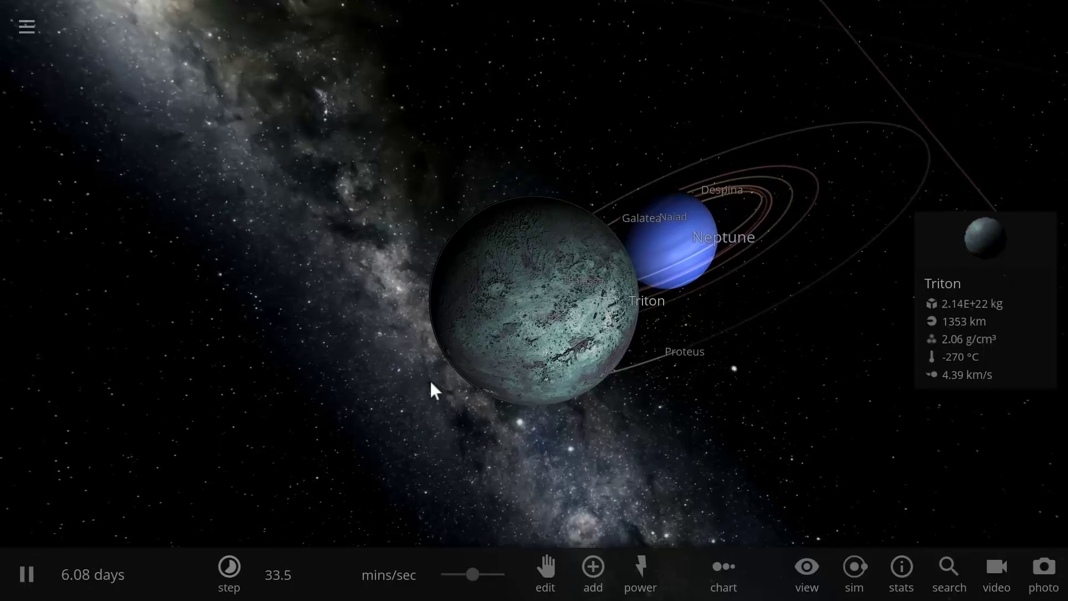
{"action": "left_click_drag", "start_coordinate": [431, 382], "coordinate": [491, 369]}
{"action": "left_click", "coordinate": [593, 570]}
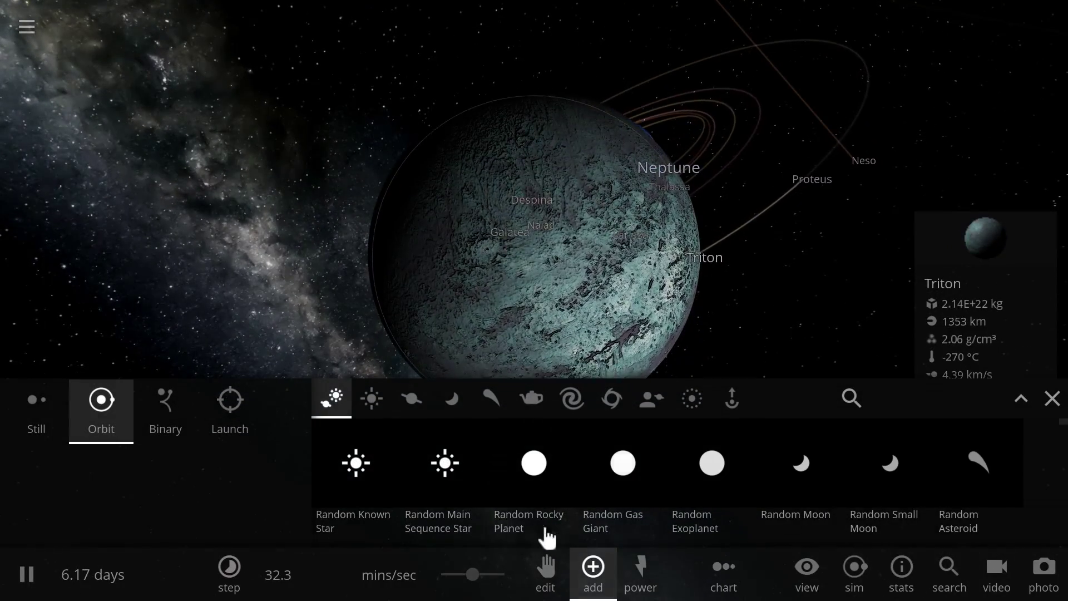
{"action": "left_click", "coordinate": [411, 398]}
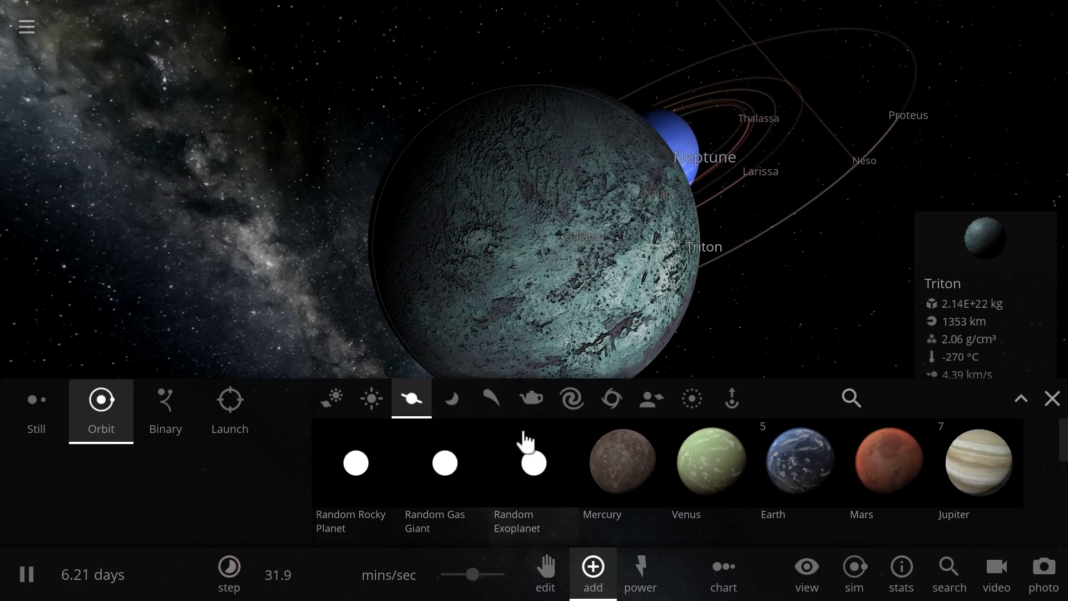
{"action": "left_click", "coordinate": [463, 405]}
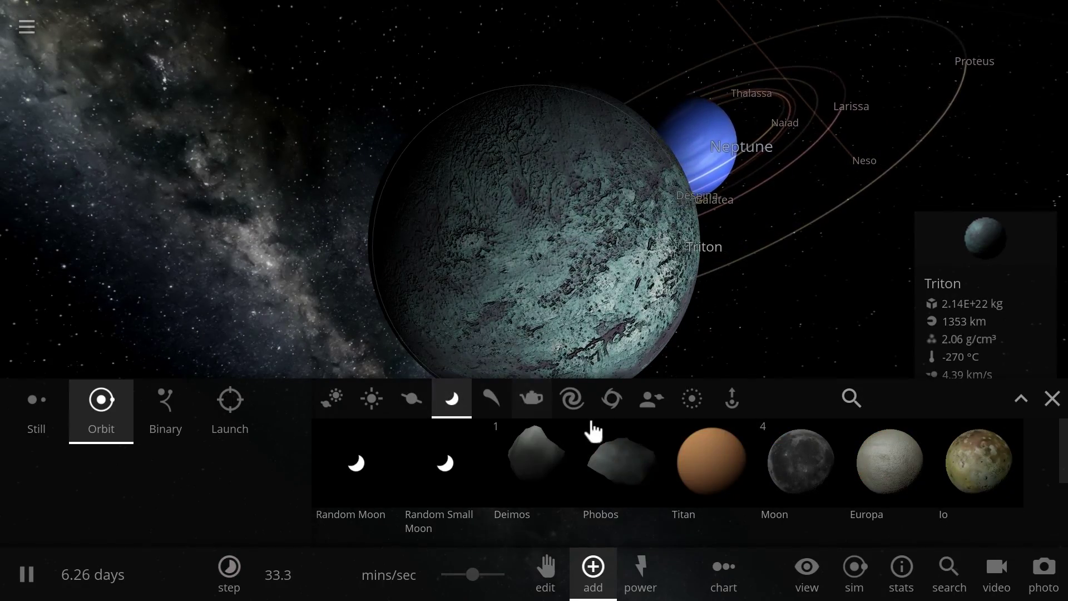
{"action": "left_click", "coordinate": [492, 400]}
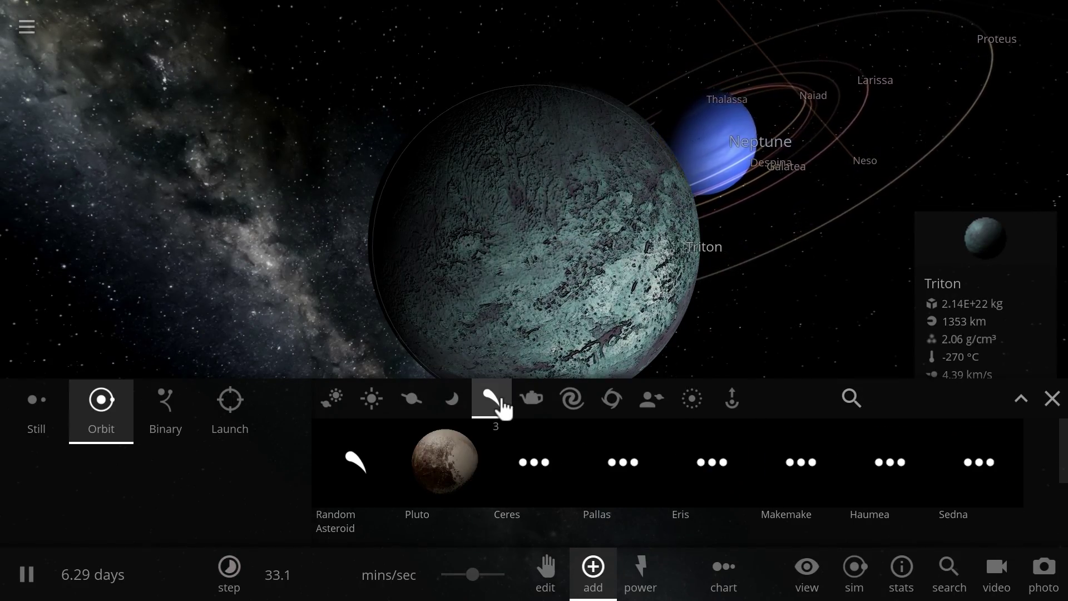
{"action": "left_click", "coordinate": [466, 453]}
{"action": "scroll", "coordinate": [670, 271], "scroll_direction": "down", "scroll_amount": 4}
{"action": "left_click_drag", "start_coordinate": [682, 292], "coordinate": [686, 322]}
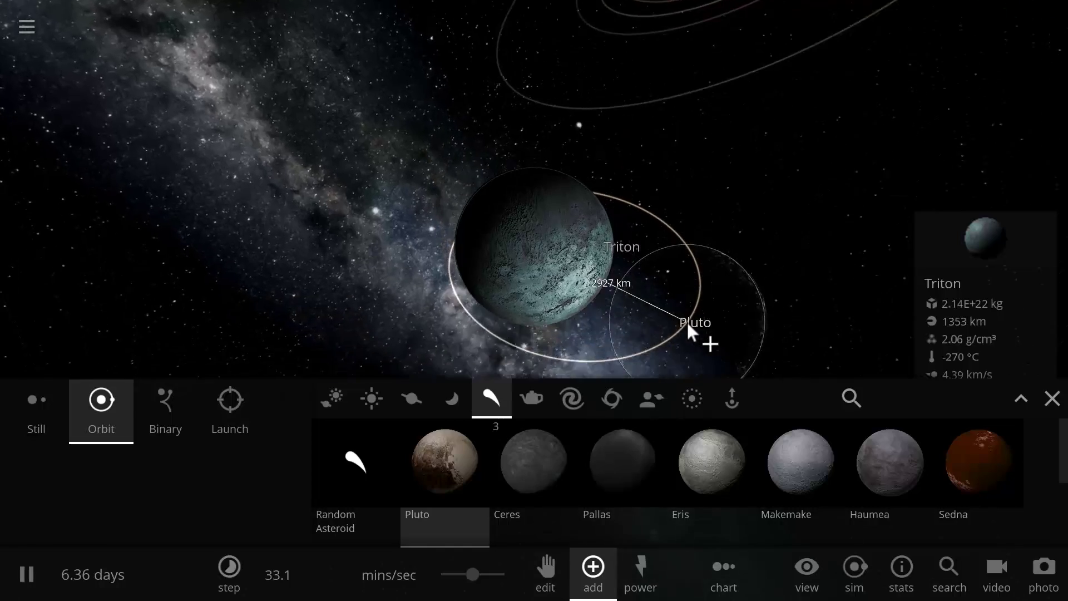
{"action": "key", "text": "Escape"}
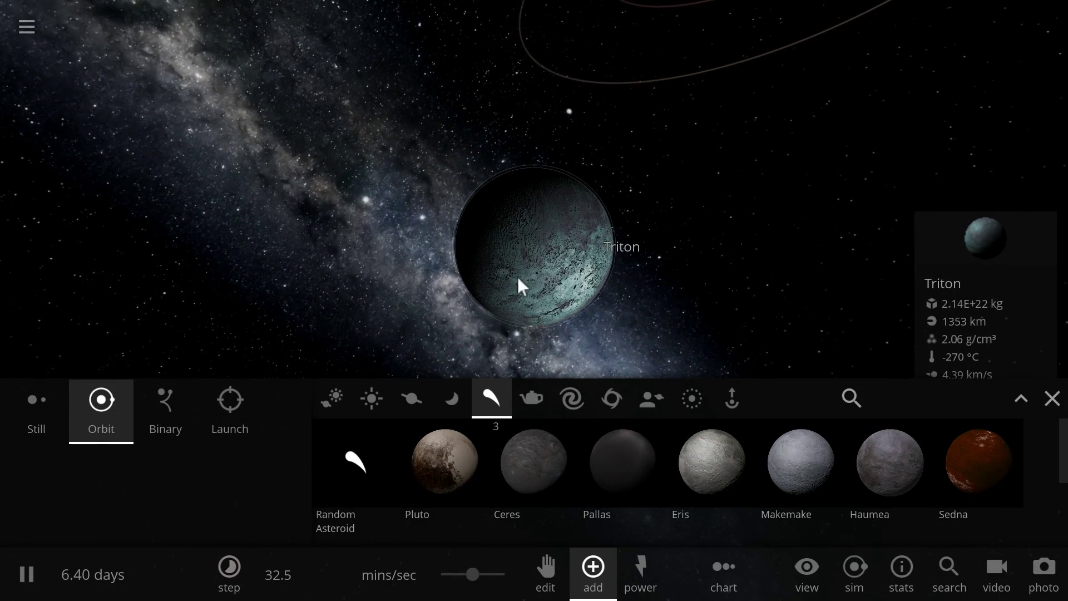
Pause the simulation and place a motionless Pluto right beside Triton for a size comparison.
{"action": "key", "text": "space"}
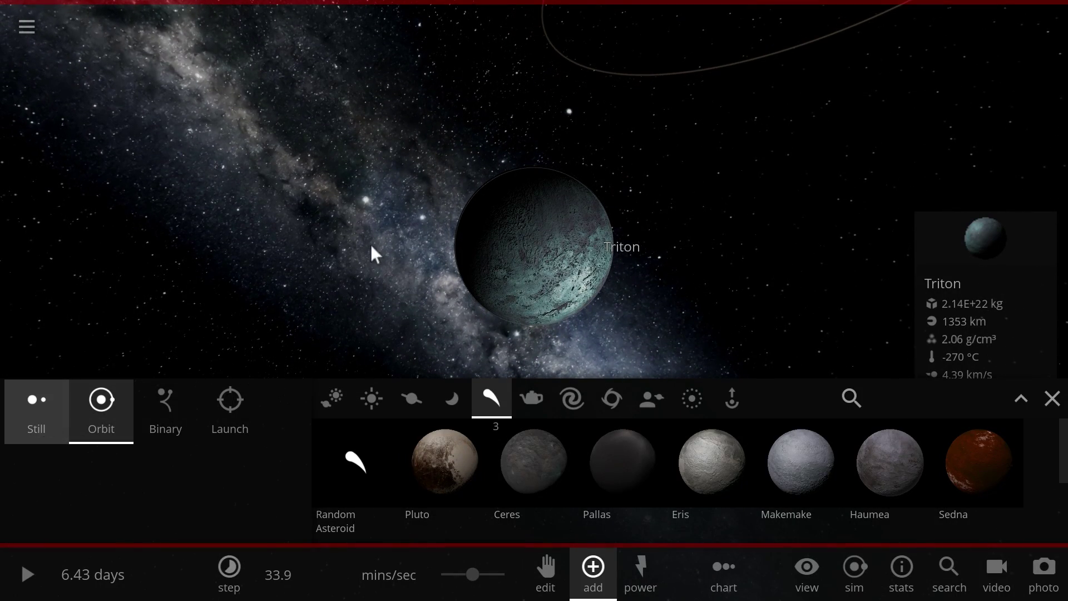
{"action": "left_click", "coordinate": [443, 485]}
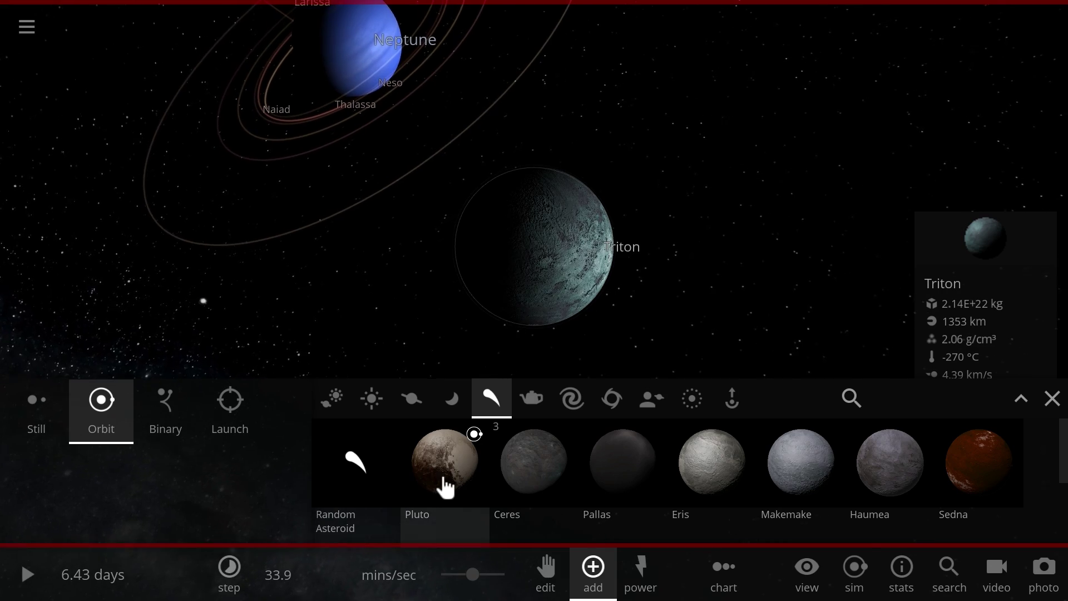
{"action": "left_click", "coordinate": [34, 424]}
{"action": "left_click", "coordinate": [703, 282]}
{"action": "left_click_drag", "start_coordinate": [635, 254], "coordinate": [378, 259]}
{"action": "left_click", "coordinate": [408, 265]}
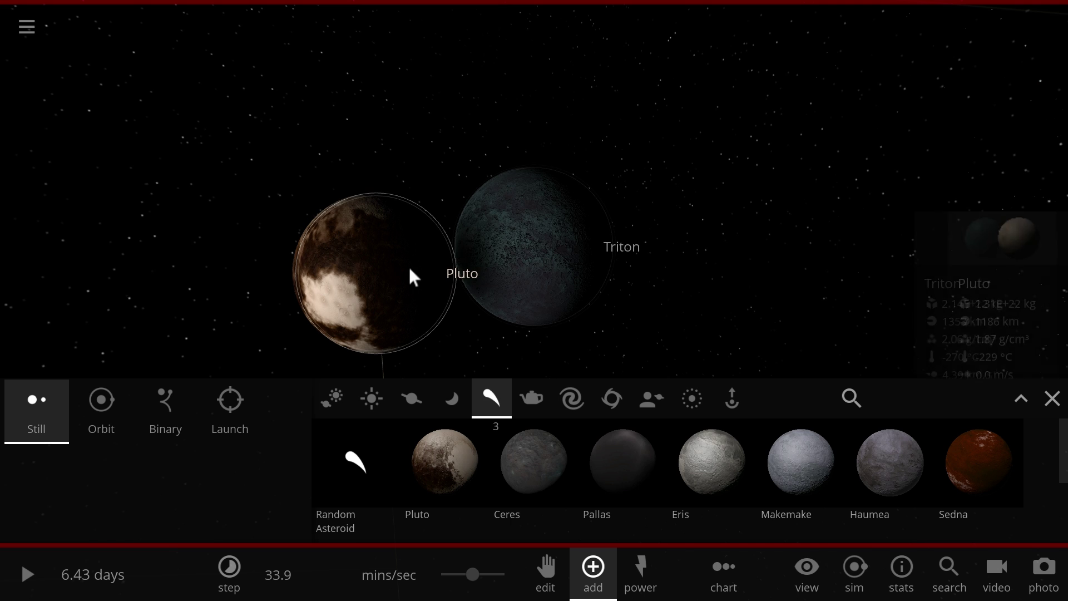
{"action": "left_click", "coordinate": [1051, 401]}
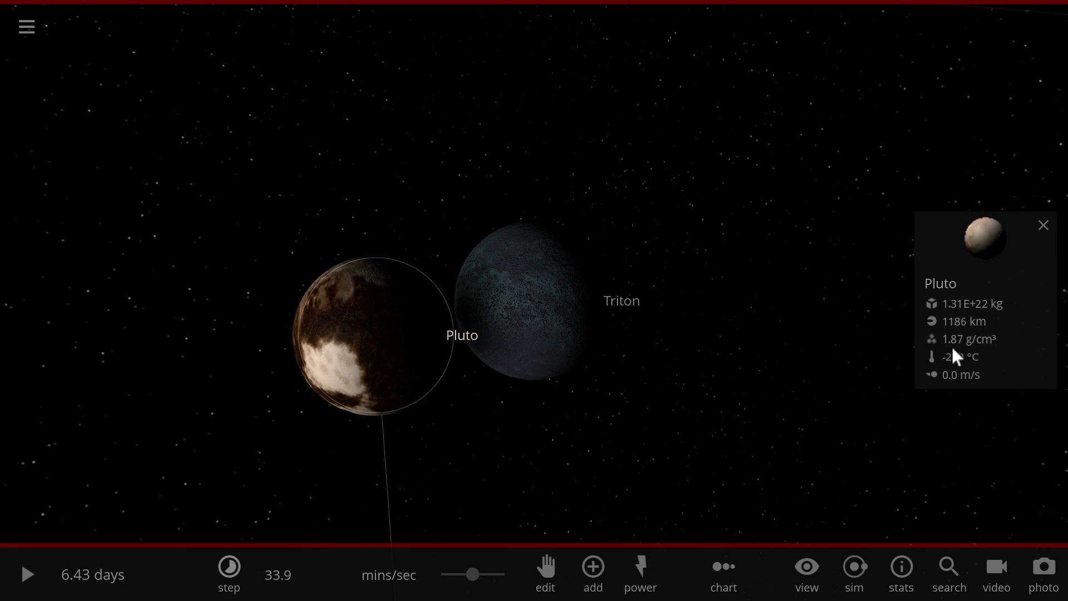
Inspect the material composition of Triton and compare it with Pluto's.
{"action": "left_click", "coordinate": [543, 309]}
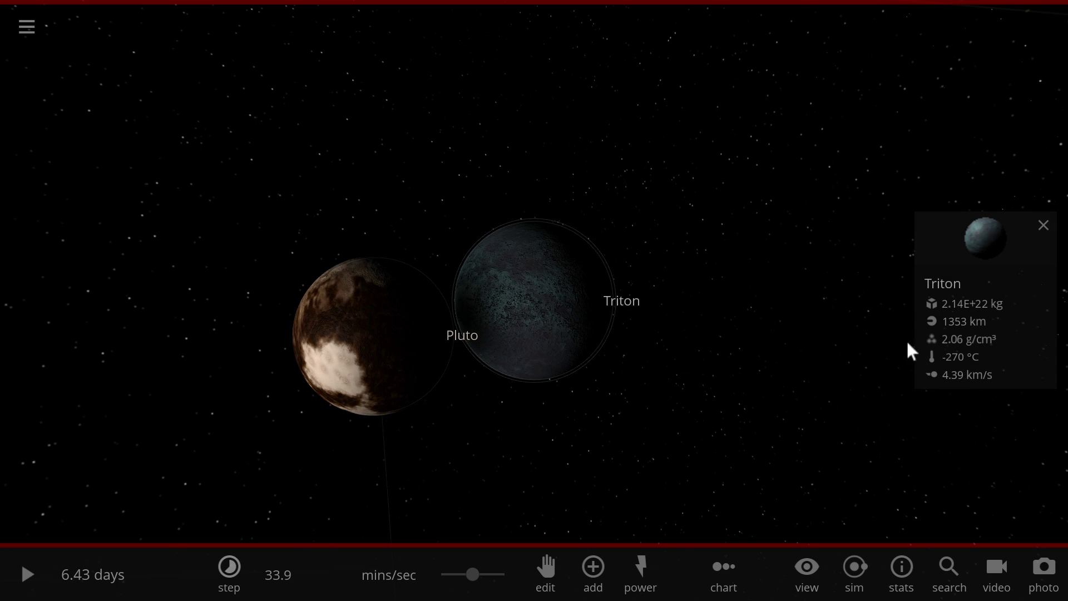
{"action": "left_click_drag", "start_coordinate": [632, 382], "coordinate": [879, 258]}
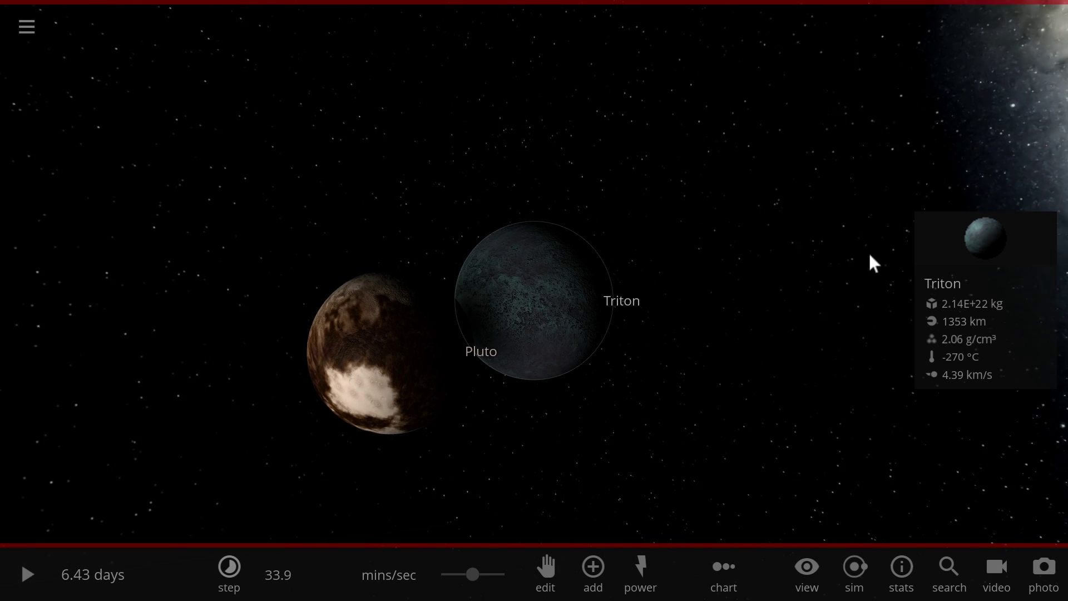
{"action": "left_click", "coordinate": [970, 239]}
{"action": "left_click", "coordinate": [907, 270]}
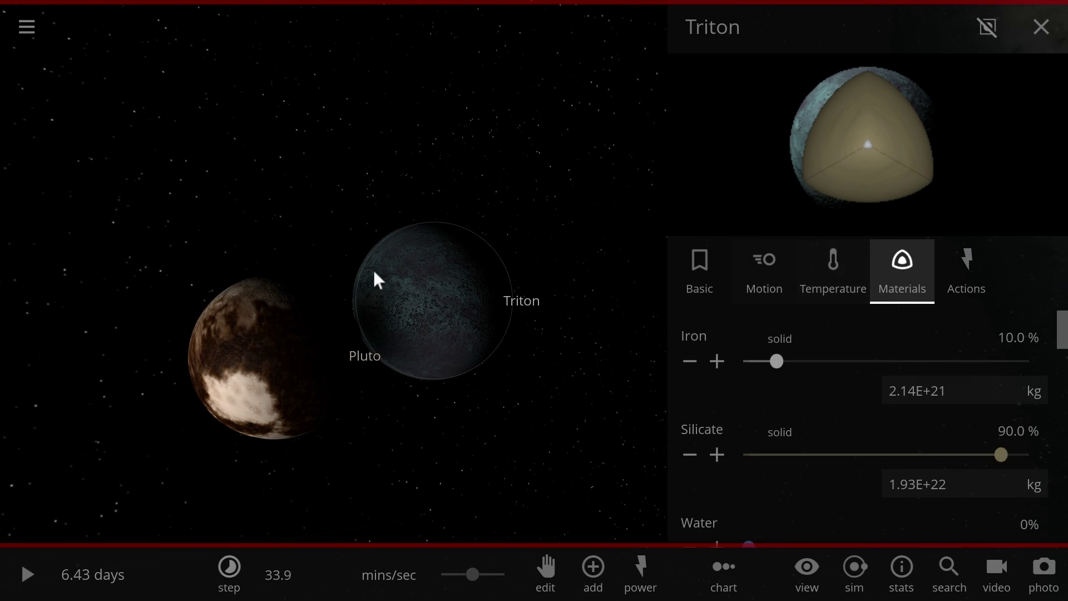
{"action": "left_click", "coordinate": [265, 345]}
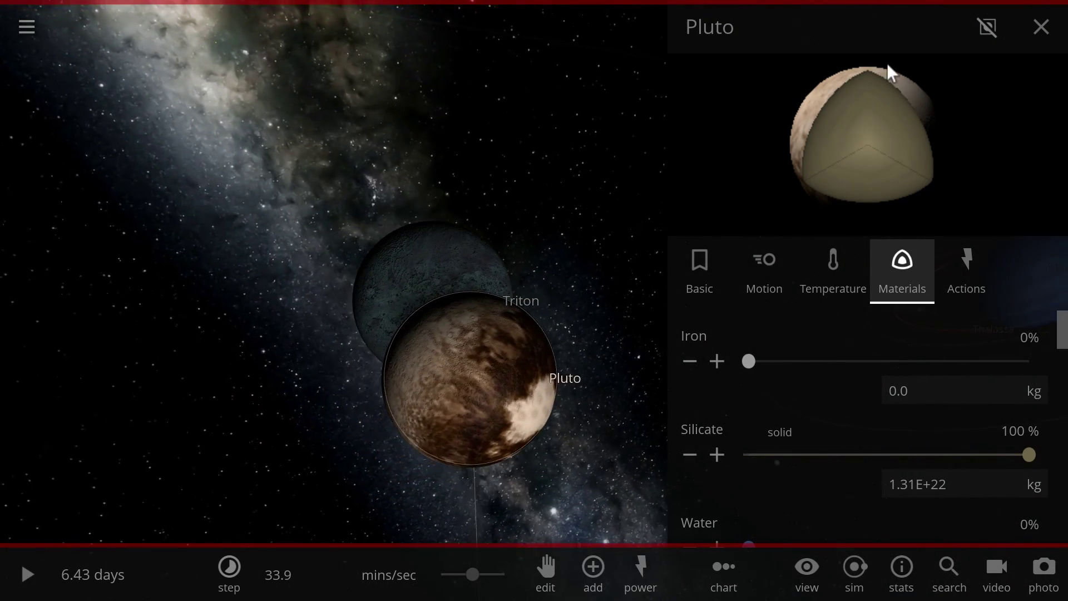
Center the view on Pluto and examine its surface and size next to Triton.
{"action": "double_click", "coordinate": [507, 384]}
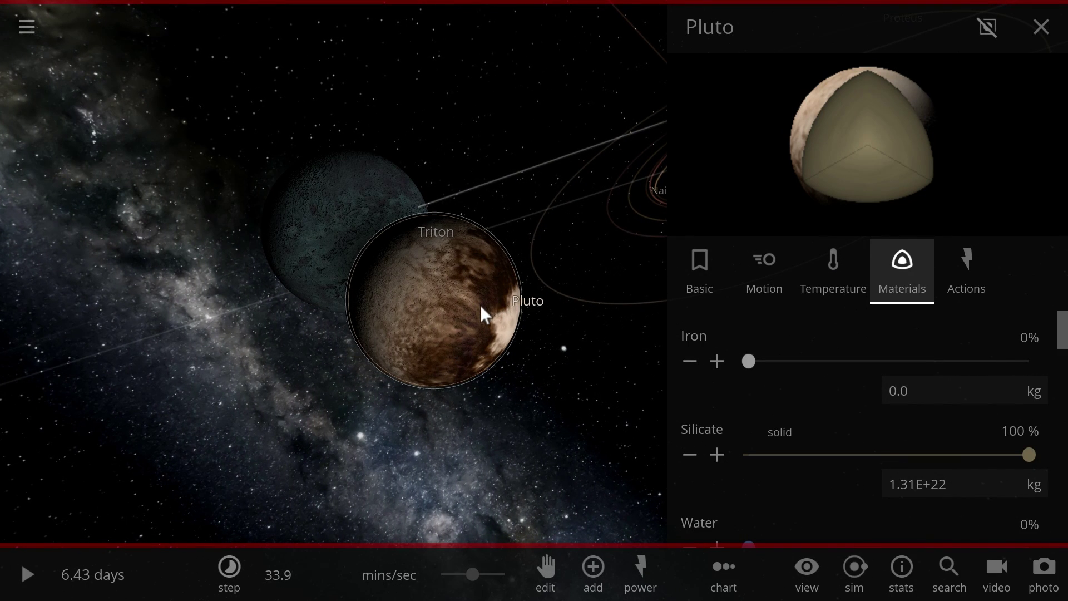
{"action": "scroll", "coordinate": [503, 311], "scroll_direction": "up", "scroll_amount": 5}
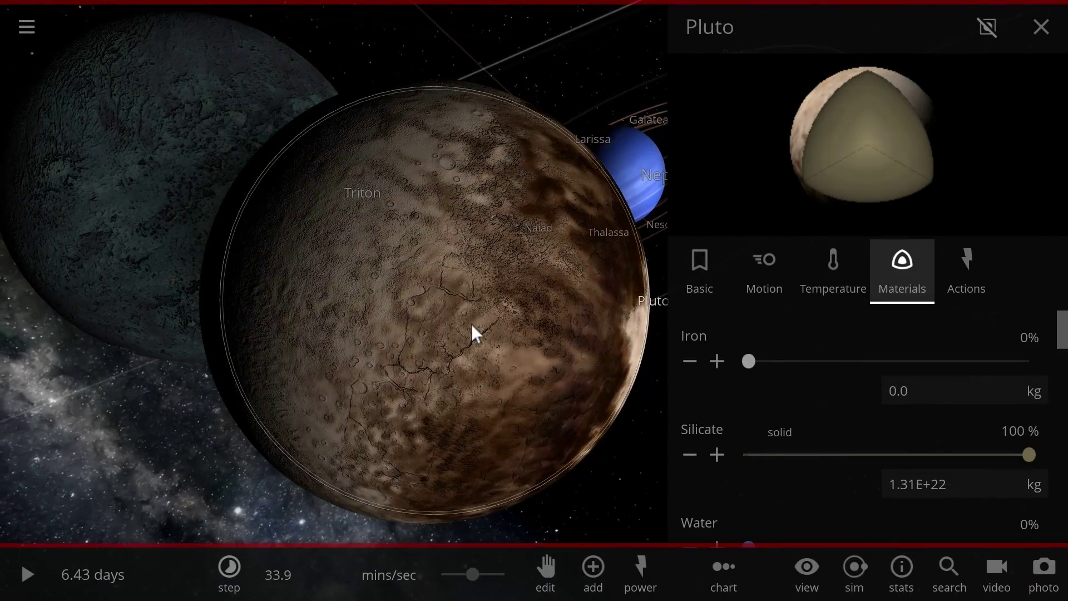
{"action": "scroll", "coordinate": [472, 320], "scroll_direction": "up", "scroll_amount": 3}
{"action": "scroll", "coordinate": [477, 322], "scroll_direction": "down", "scroll_amount": 5}
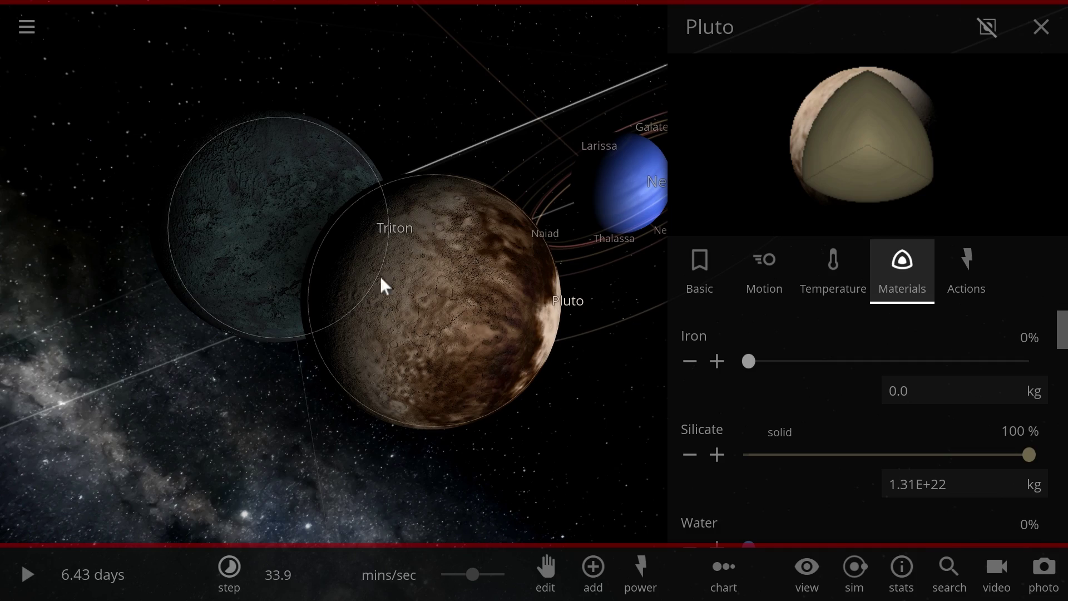
{"action": "scroll", "coordinate": [431, 301], "scroll_direction": "up", "scroll_amount": 4}
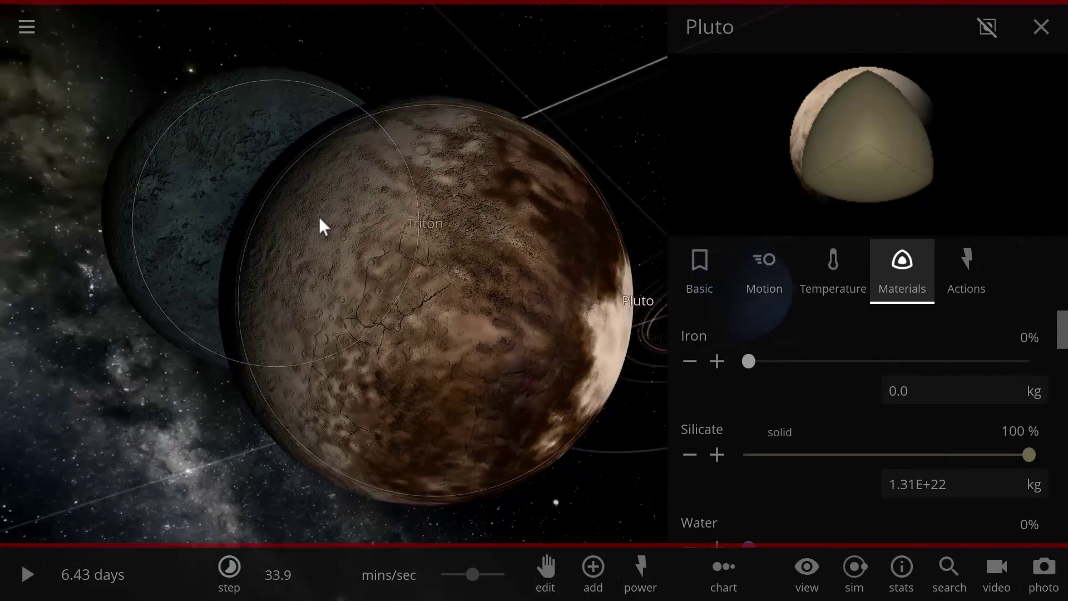
{"action": "left_click_drag", "start_coordinate": [319, 216], "coordinate": [508, 374]}
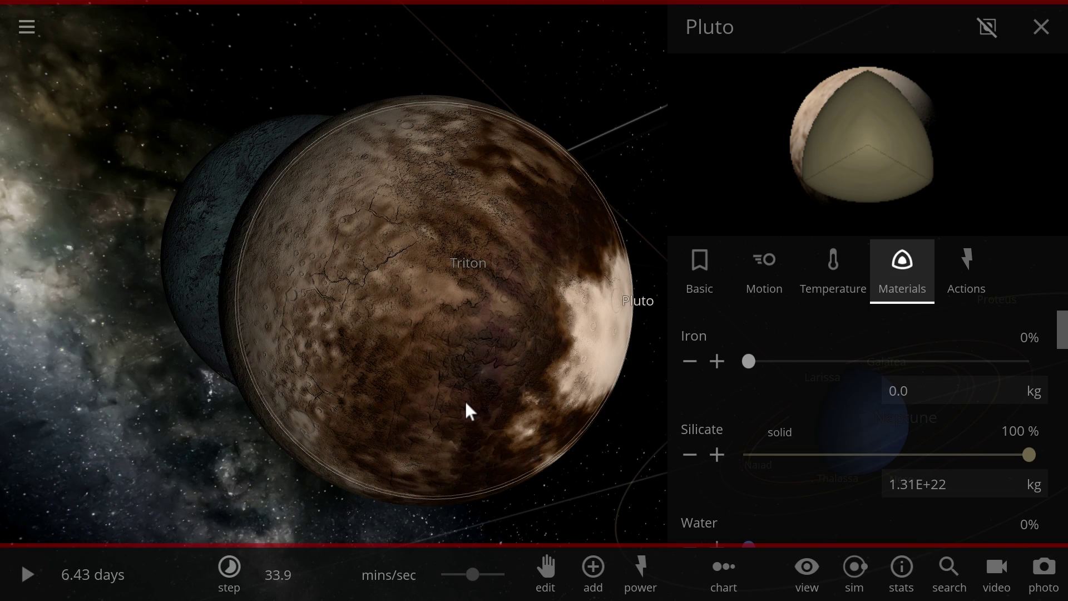
{"action": "left_click_drag", "start_coordinate": [431, 401], "coordinate": [509, 375]}
{"action": "scroll", "coordinate": [468, 336], "scroll_direction": "down", "scroll_amount": 3}
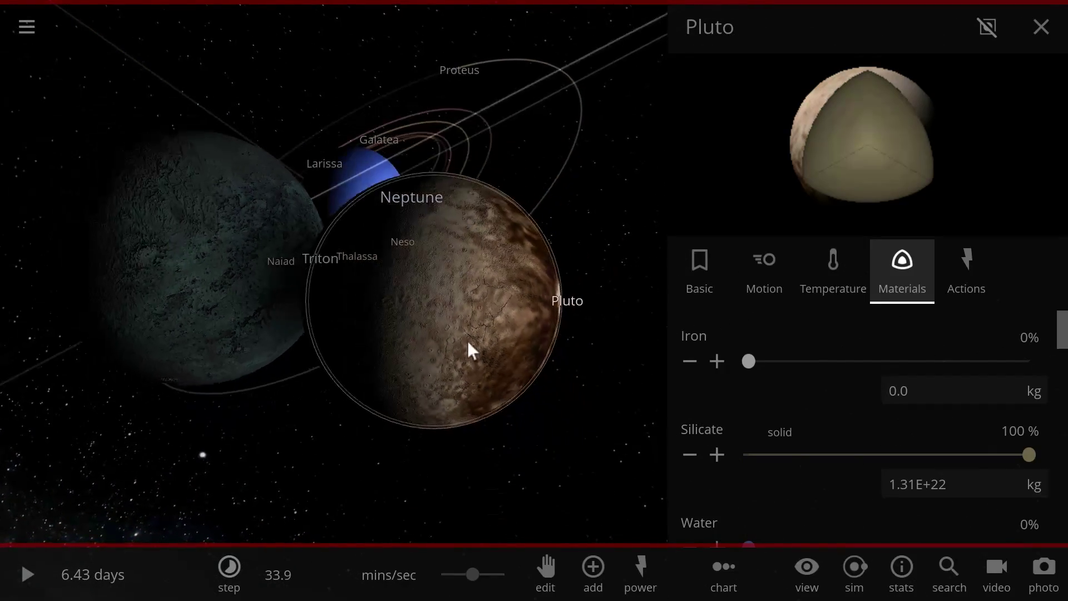
Delete Pluto, select Triton and let the simulation run briefly before pausing it again.
{"action": "key", "text": "Delete"}
{"action": "left_click", "coordinate": [254, 278]}
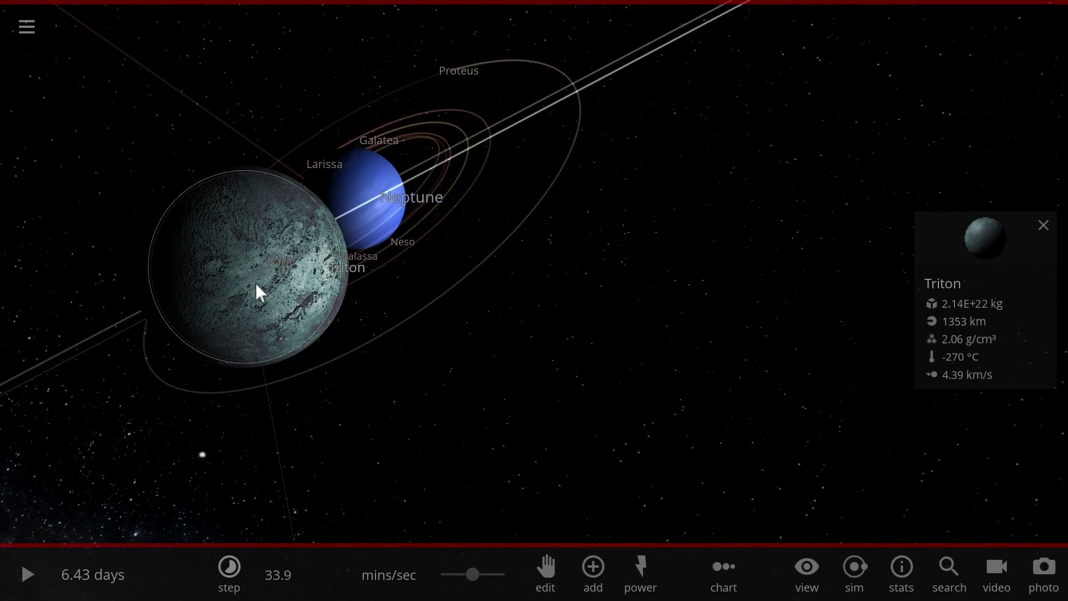
{"action": "key", "text": "space"}
{"action": "key", "text": "space"}
Center the view on Triton and resume the simulation to follow its orbit around Neptune.
{"action": "scroll", "coordinate": [318, 371], "scroll_direction": "down", "scroll_amount": 3}
{"action": "left_click_drag", "start_coordinate": [464, 443], "coordinate": [435, 399]}
{"action": "scroll", "coordinate": [393, 343], "scroll_direction": "down", "scroll_amount": 3}
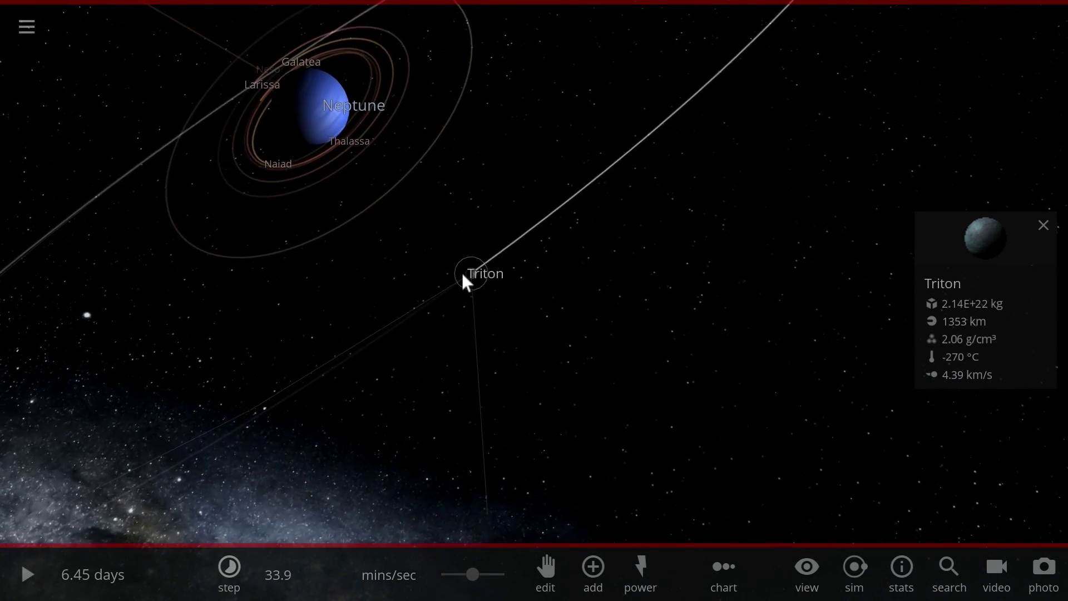
{"action": "double_click", "coordinate": [468, 277]}
{"action": "key", "text": "space"}
{"action": "scroll", "coordinate": [513, 313], "scroll_direction": "down", "scroll_amount": 5}
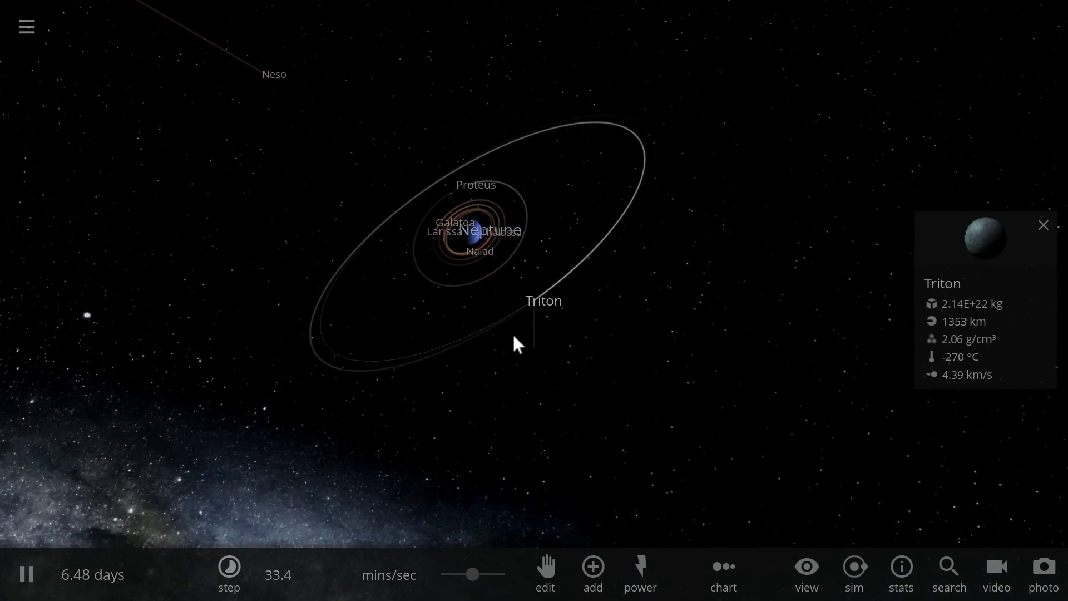
{"action": "scroll", "coordinate": [529, 305], "scroll_direction": "up", "scroll_amount": 5}
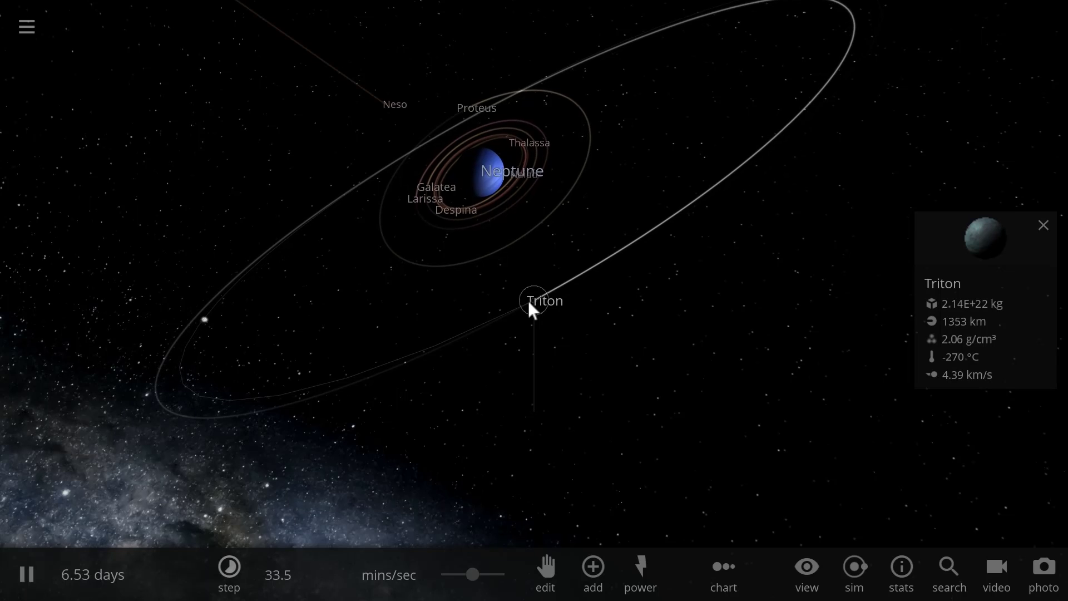
{"action": "scroll", "coordinate": [528, 301], "scroll_direction": "up", "scroll_amount": 3}
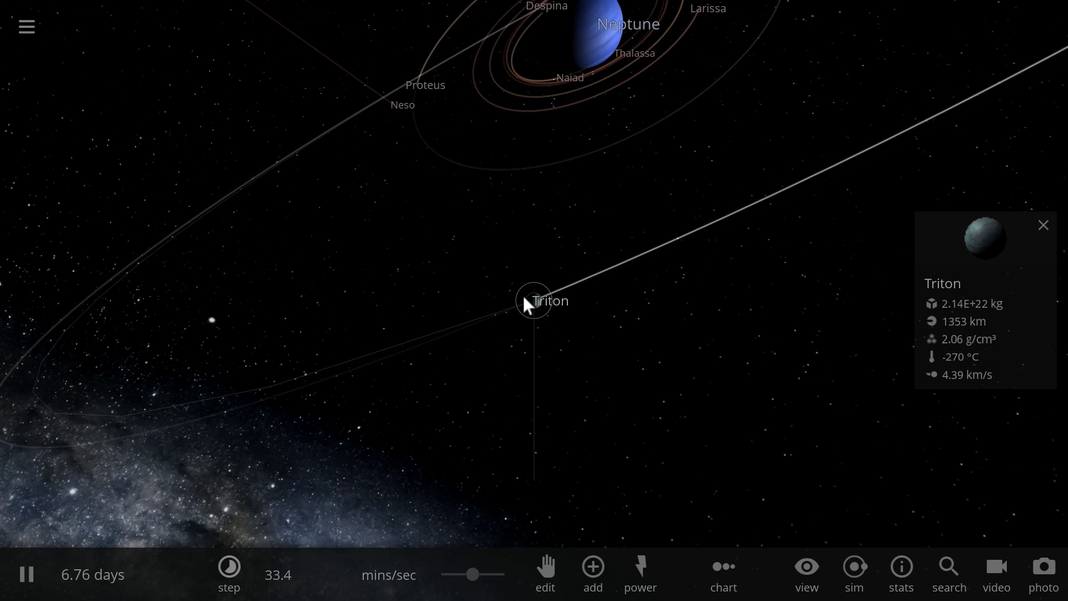
Add Pluto as a binary companion to Triton about 12,000 km away, with Balance Motion on.
{"action": "left_click", "coordinate": [597, 576]}
{"action": "left_click", "coordinate": [449, 470]}
{"action": "left_click", "coordinate": [161, 414]}
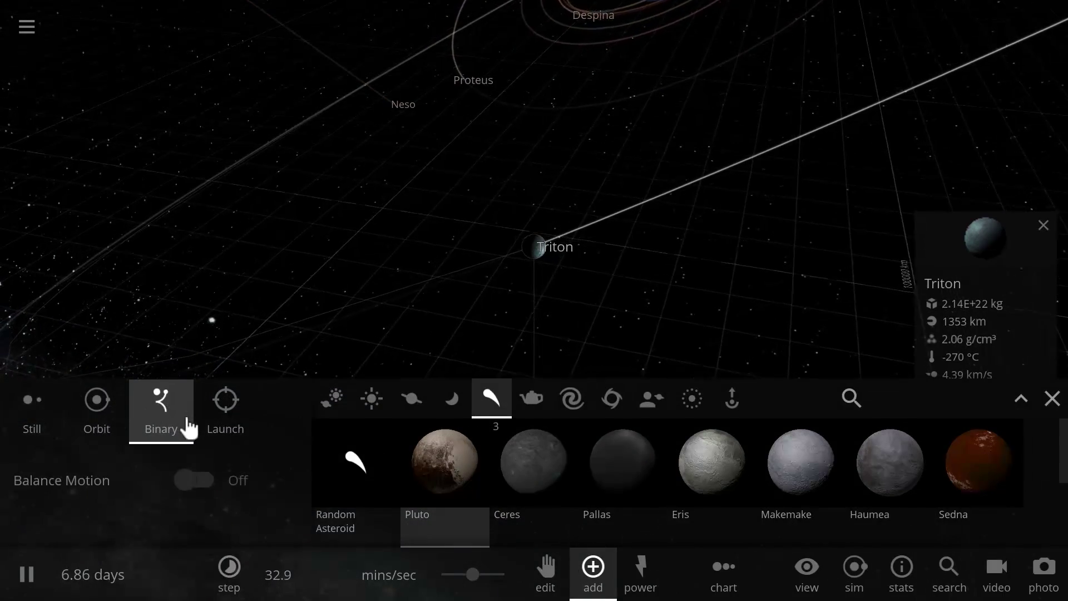
{"action": "left_click", "coordinate": [196, 480]}
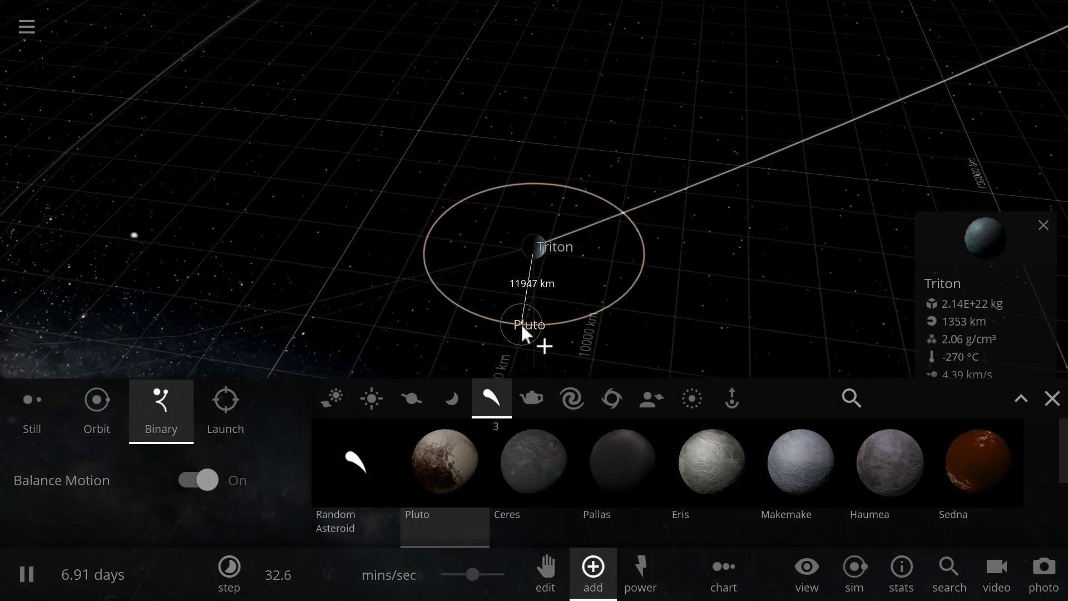
{"action": "left_click", "coordinate": [505, 325]}
{"action": "right_click", "coordinate": [405, 309]}
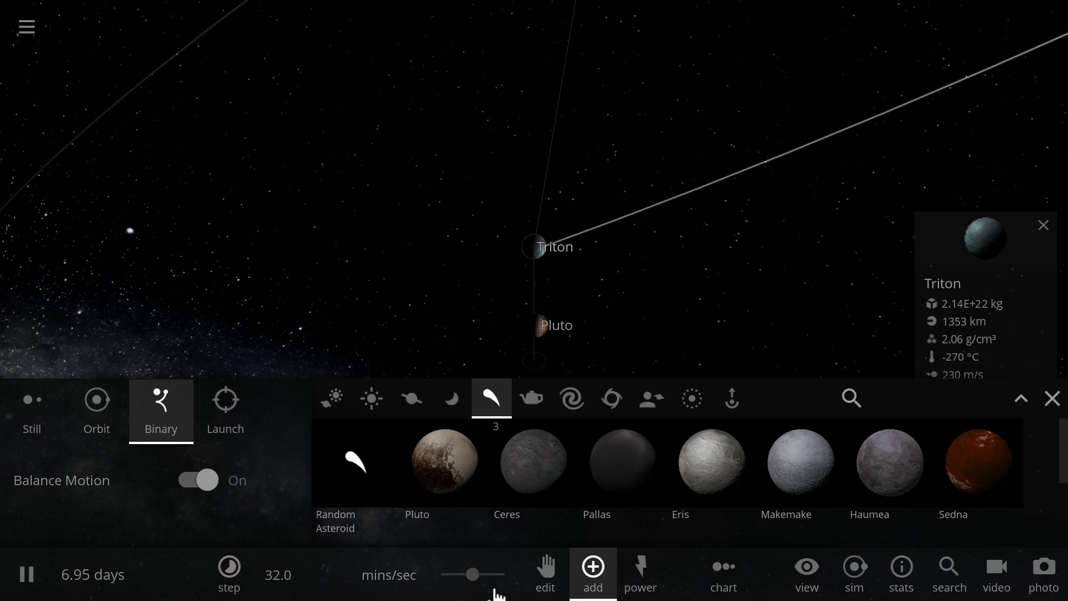
Raise the simulation speed to 2.89 hours/sec, close the object library, and follow Triton and Pluto moving around Neptune.
{"action": "left_click_drag", "start_coordinate": [473, 575], "coordinate": [519, 560]}
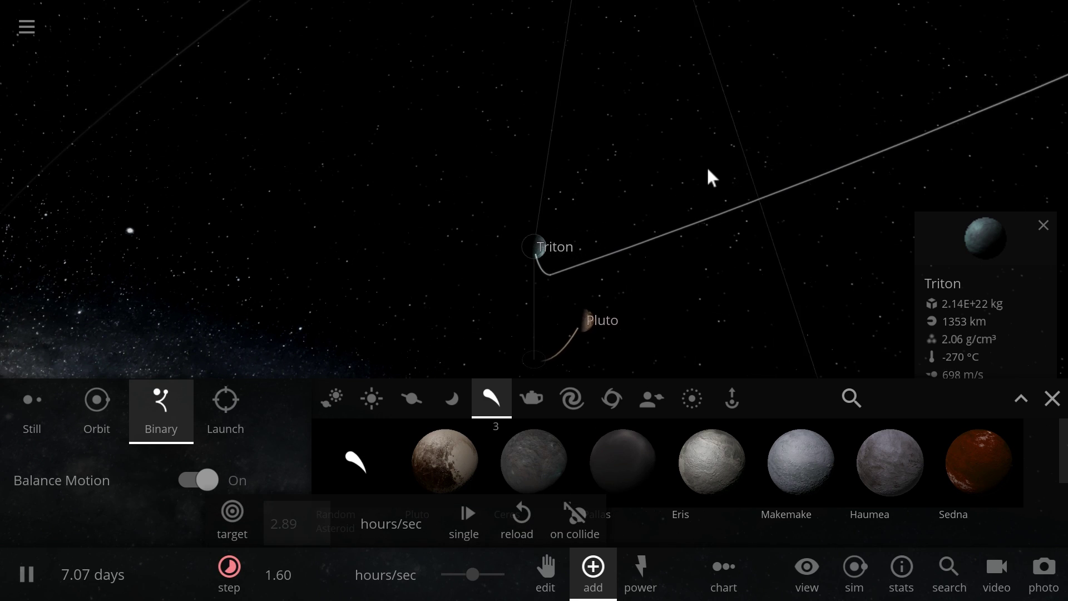
{"action": "left_click_drag", "start_coordinate": [708, 167], "coordinate": [703, 225]}
{"action": "key", "text": "space"}
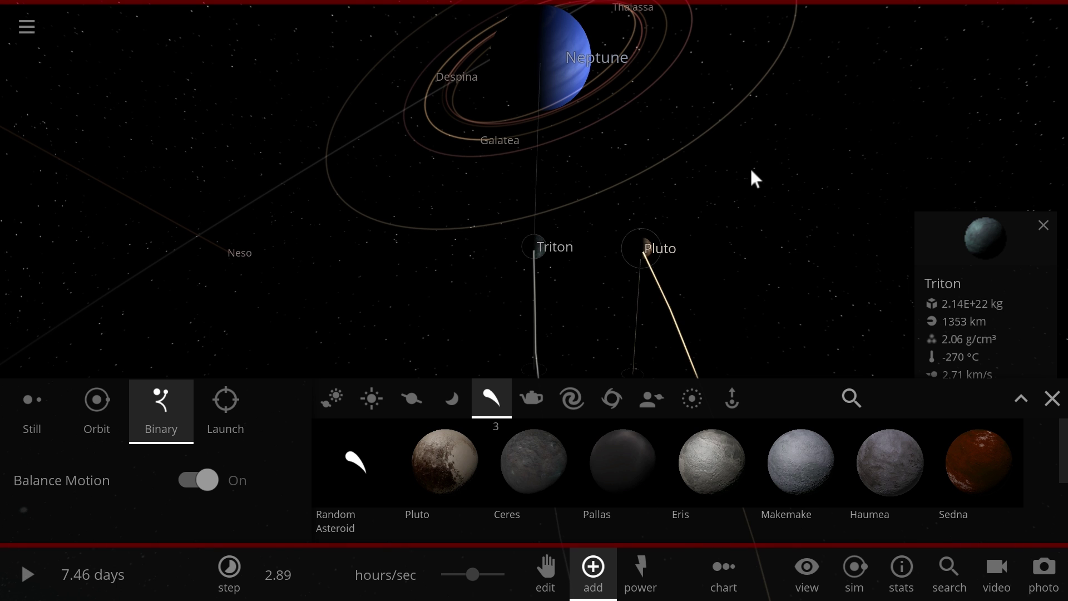
{"action": "left_click", "coordinate": [1052, 399]}
{"action": "key", "text": "space"}
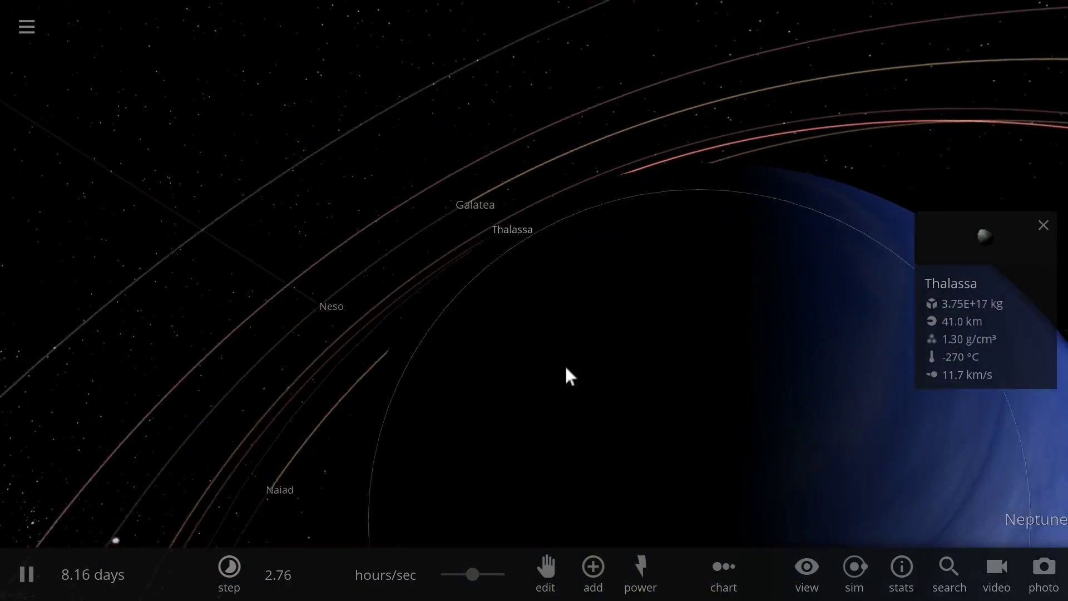
Pause the simulation, center the view on Neptune, and resume to watch its inner moons.
{"action": "key", "text": "space"}
{"action": "left_click", "coordinate": [612, 390]}
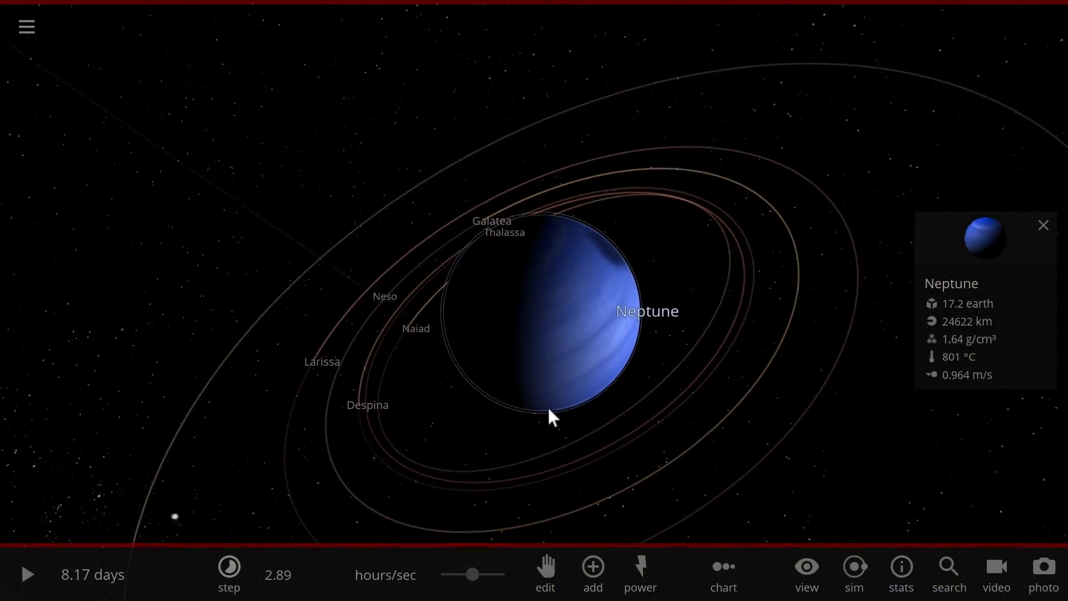
{"action": "key", "text": "space"}
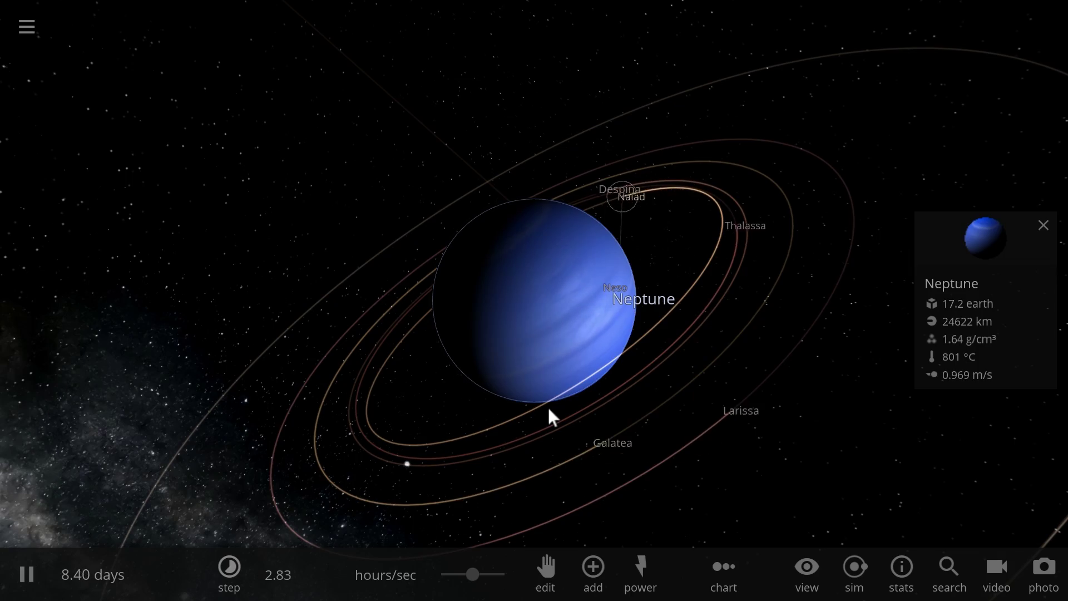
Open the Neptune & Moons simulation and view Triton's orbit around the planet.
{"action": "left_click", "coordinate": [15, 45]}
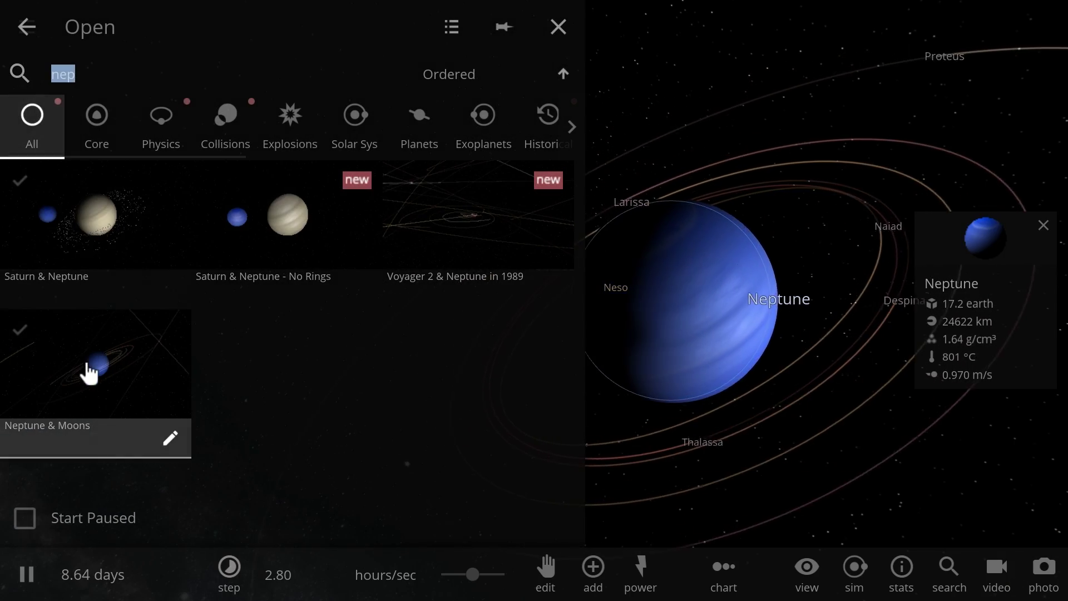
{"action": "left_click", "coordinate": [90, 370]}
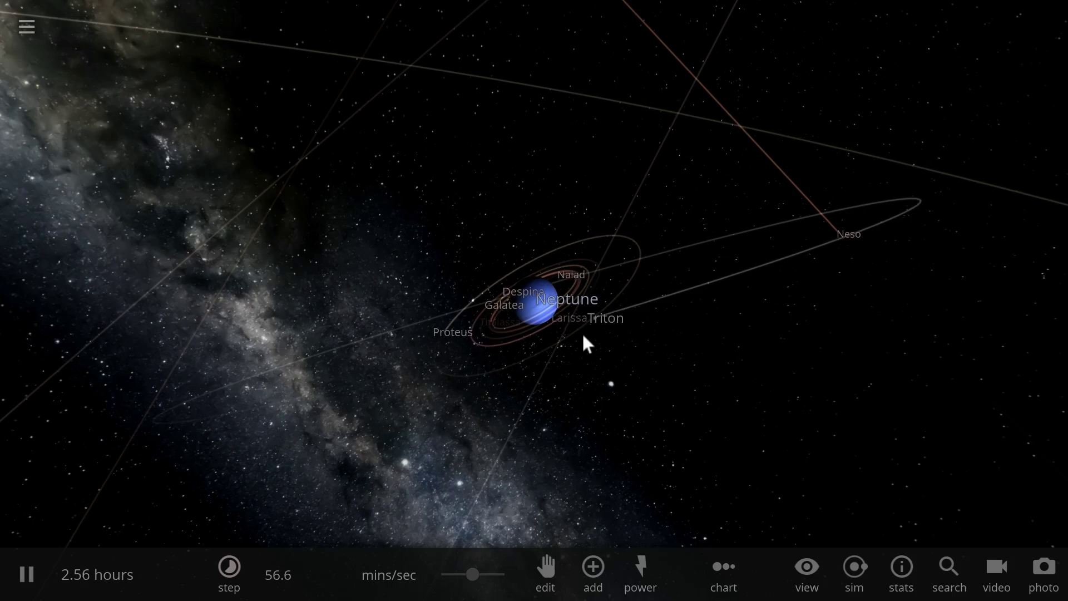
{"action": "left_click_drag", "start_coordinate": [583, 335], "coordinate": [565, 374]}
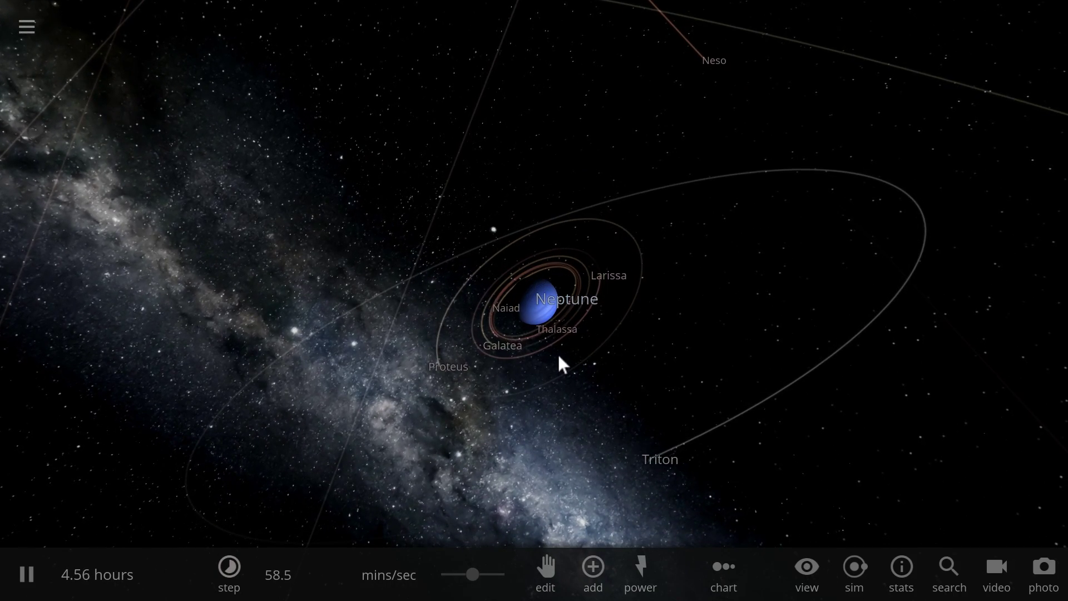
Examine the orbits of Neptune's outer moons, including Nereid, Halimede, Sao, Laomedeia and Neso.
{"action": "scroll", "coordinate": [558, 357], "scroll_direction": "down", "scroll_amount": 3}
{"action": "left_click_drag", "start_coordinate": [651, 350], "coordinate": [668, 367]}
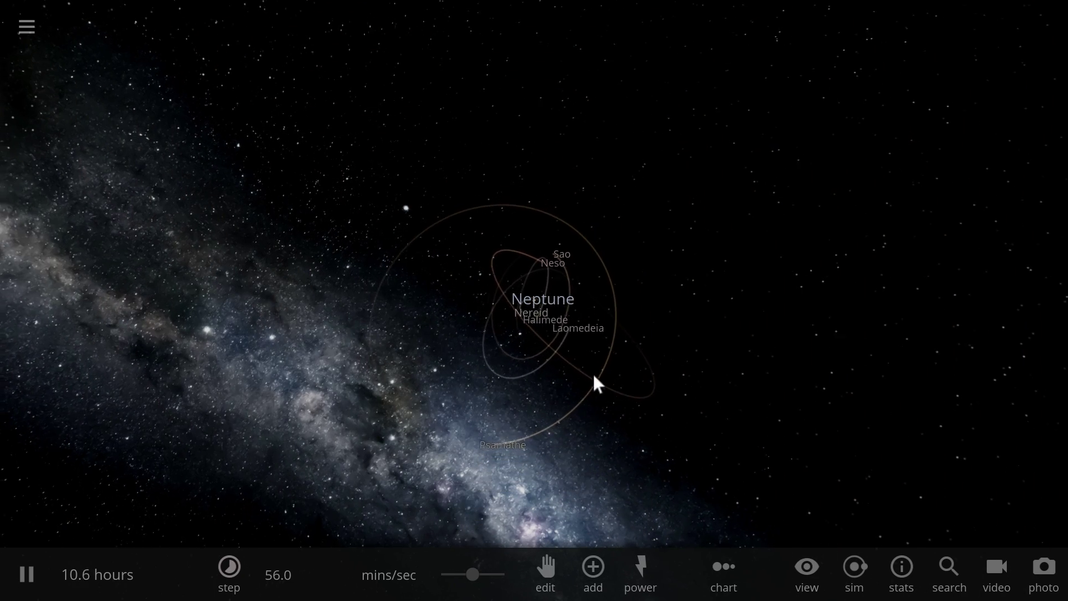
{"action": "left_click_drag", "start_coordinate": [585, 374], "coordinate": [546, 355]}
{"action": "scroll", "coordinate": [545, 355], "scroll_direction": "up", "scroll_amount": 2}
{"action": "scroll", "coordinate": [546, 356], "scroll_direction": "up", "scroll_amount": 1}
{"action": "left_click_drag", "start_coordinate": [547, 356], "coordinate": [622, 374]}
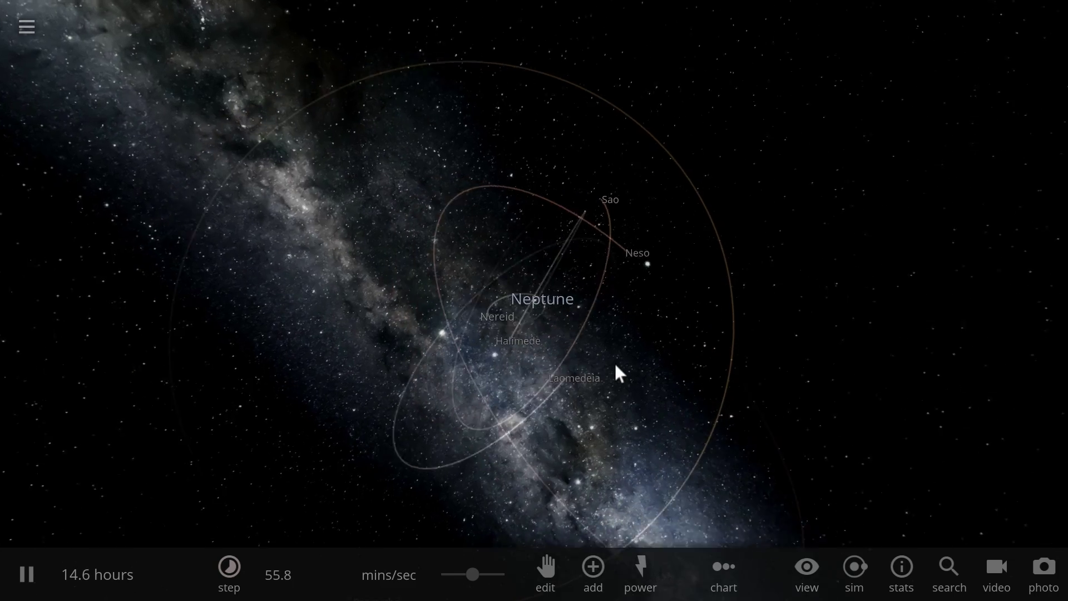
{"action": "scroll", "coordinate": [602, 377], "scroll_direction": "up", "scroll_amount": 3}
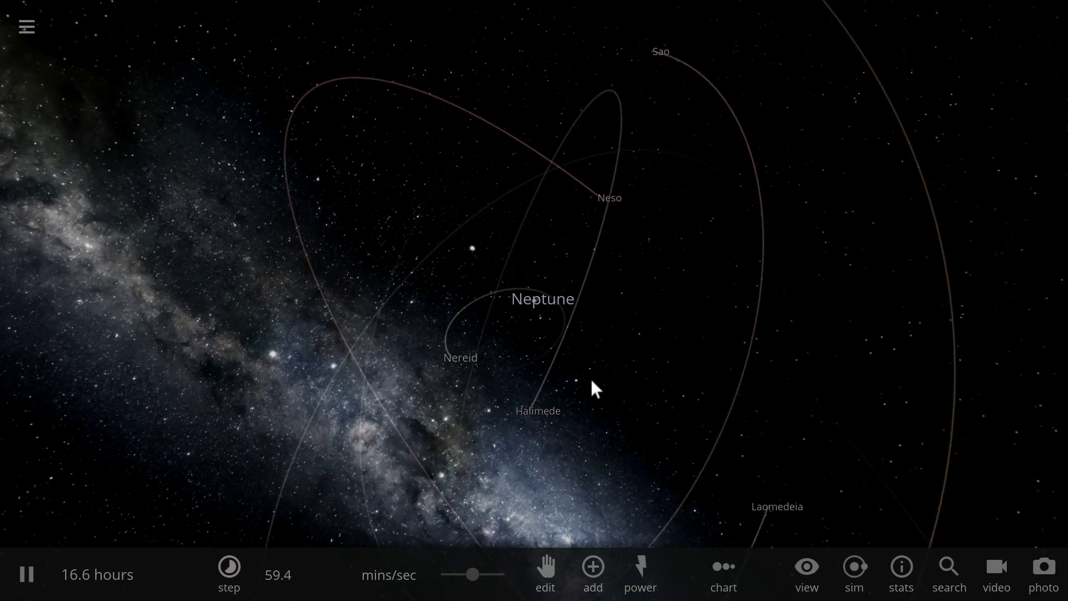
{"action": "scroll", "coordinate": [590, 380], "scroll_direction": "up", "scroll_amount": 4}
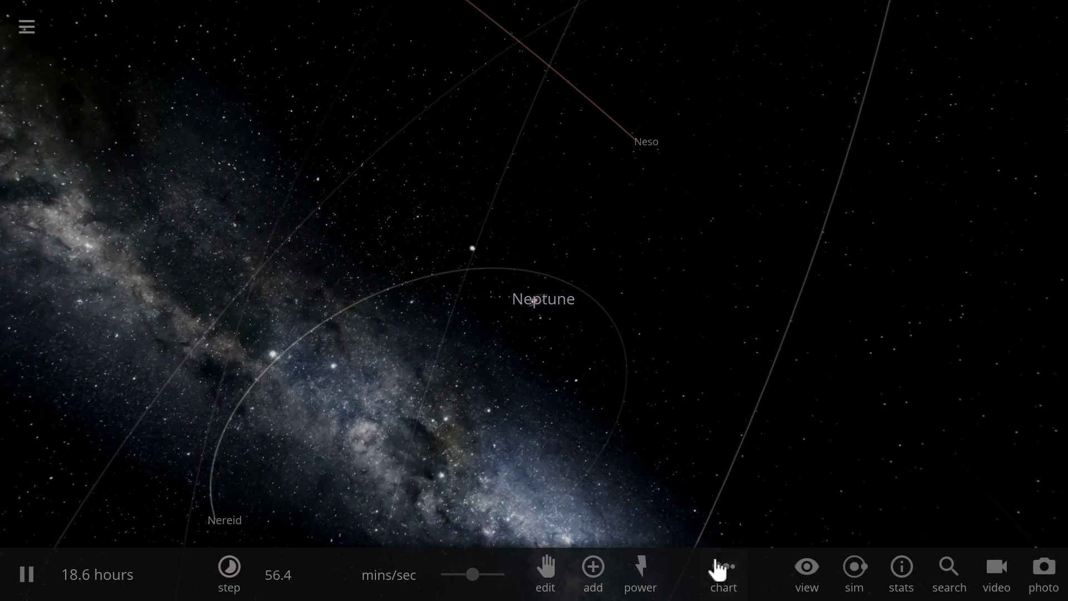
Open the simulation of Uranus and its moons and examine the orbits of its outer moons.
{"action": "left_click", "coordinate": [22, 15]}
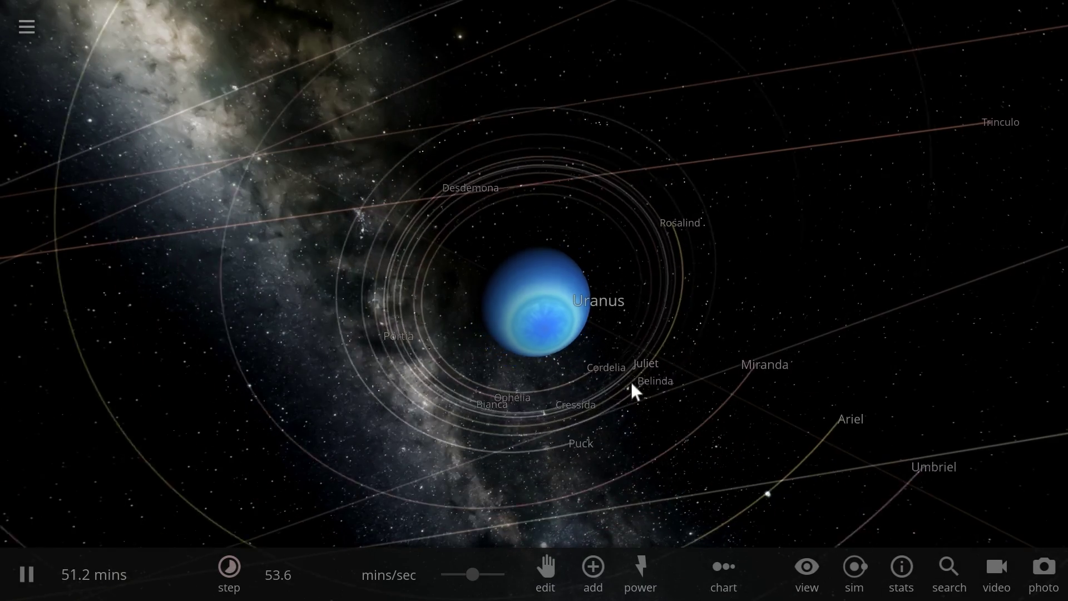
{"action": "scroll", "coordinate": [619, 377], "scroll_direction": "down", "scroll_amount": 10}
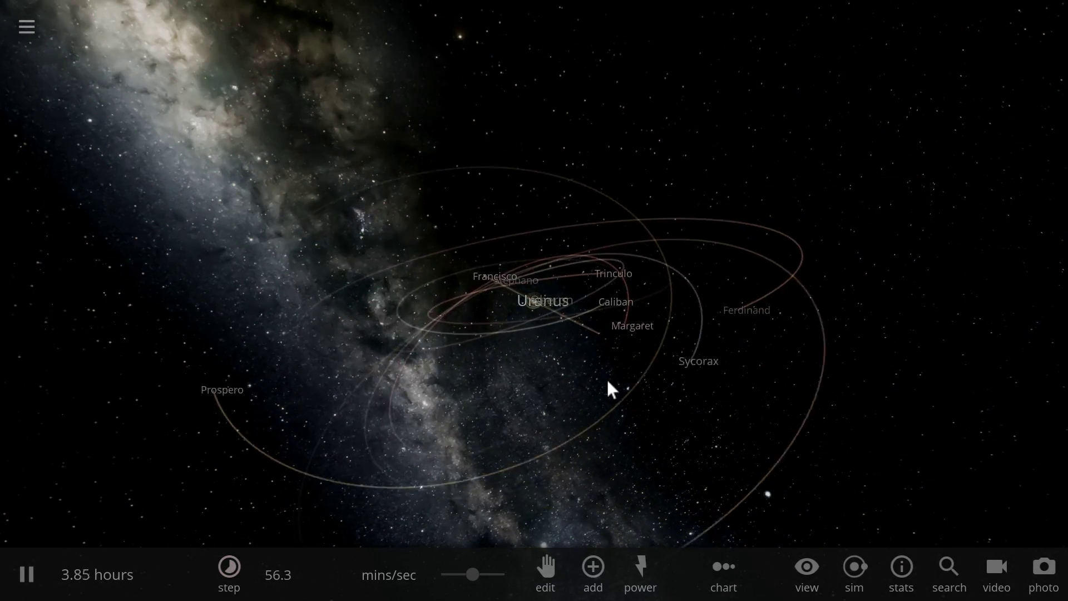
Reopen the Neptune & Moons simulation and center the view on Triton.
{"action": "left_click", "coordinate": [33, 34]}
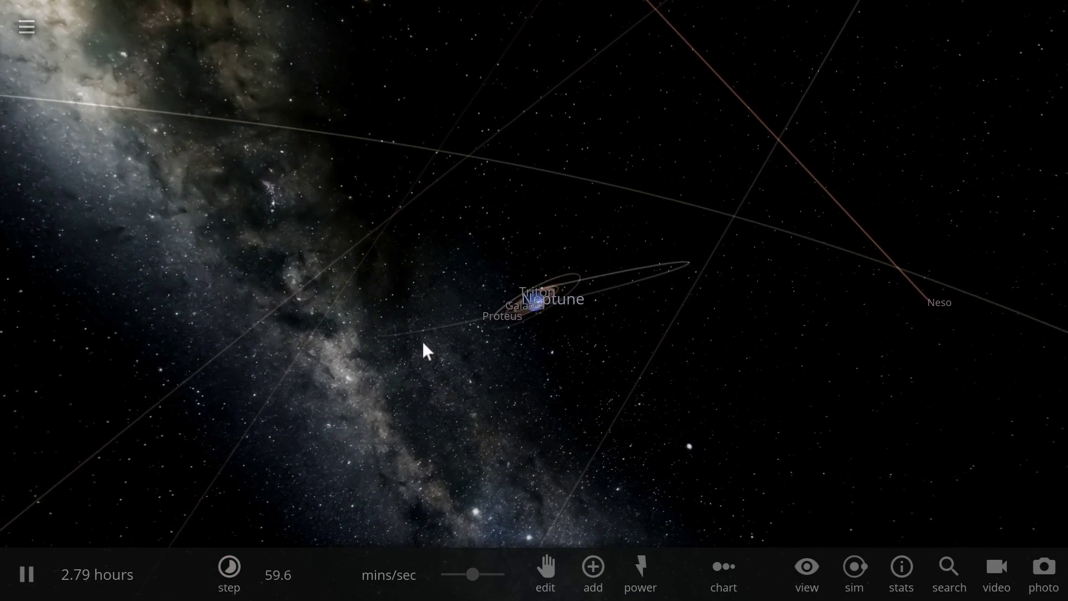
{"action": "left_click", "coordinate": [566, 364]}
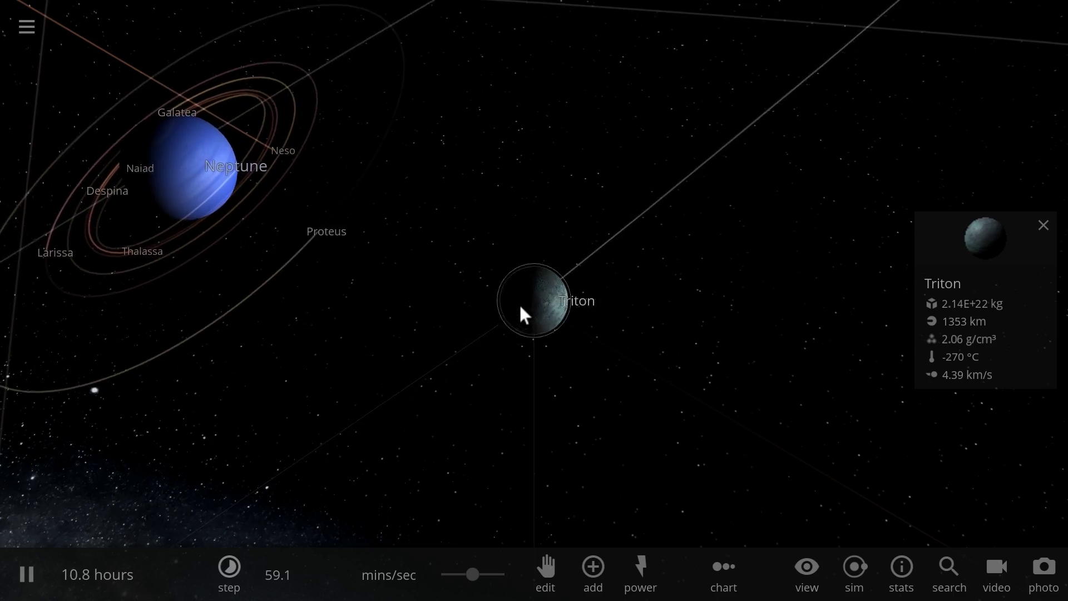
Preview Titan, the Moon, Europa and Io over Triton to compare their sizes.
{"action": "left_click", "coordinate": [593, 579]}
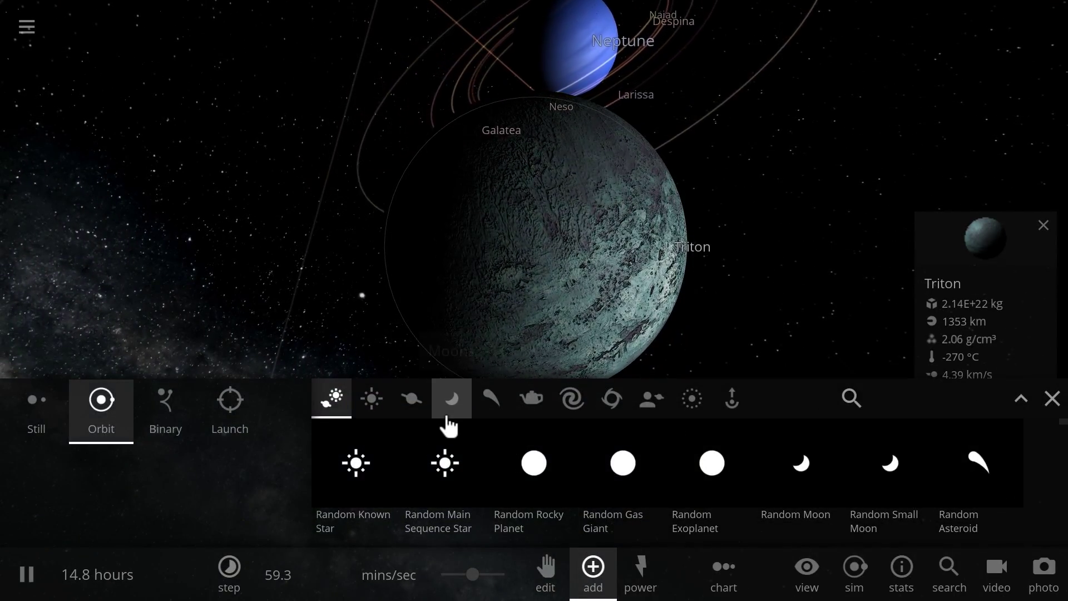
{"action": "left_click", "coordinate": [448, 416]}
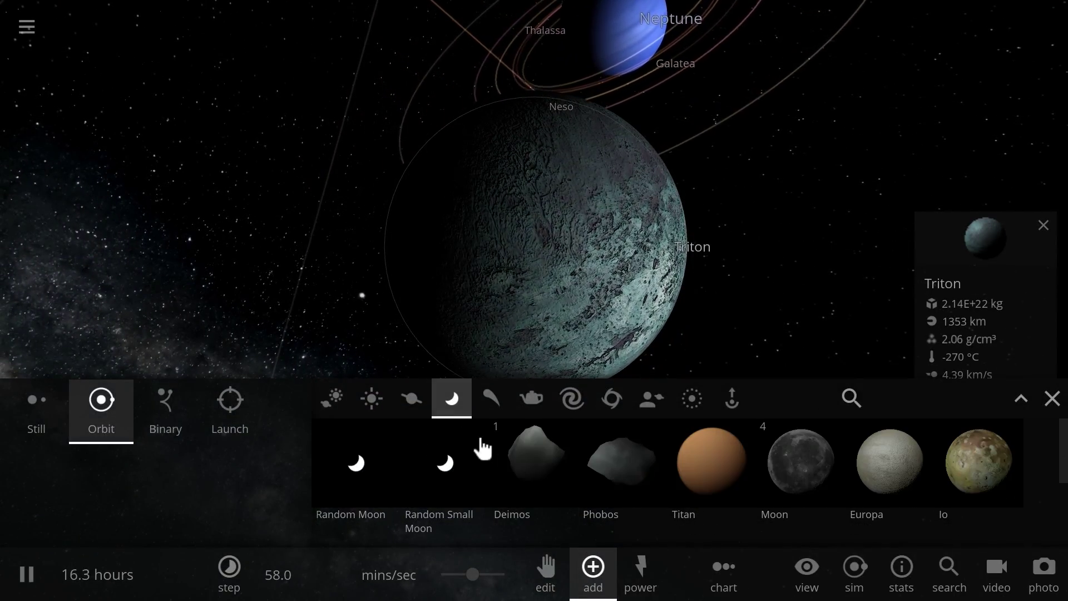
{"action": "left_click", "coordinate": [715, 477]}
{"action": "key", "text": "Escape"}
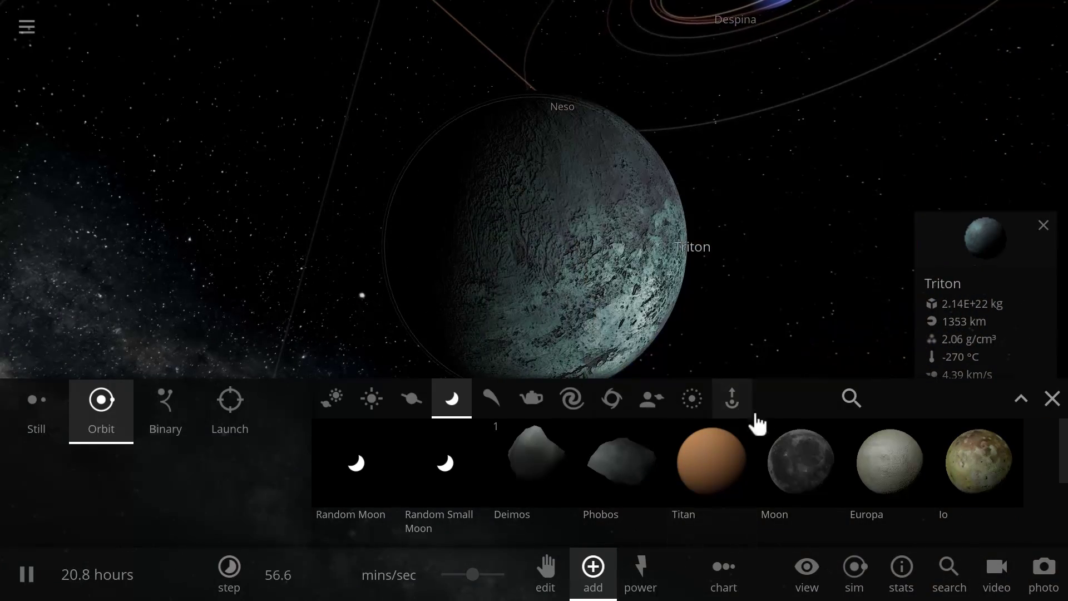
{"action": "left_click", "coordinate": [765, 428]}
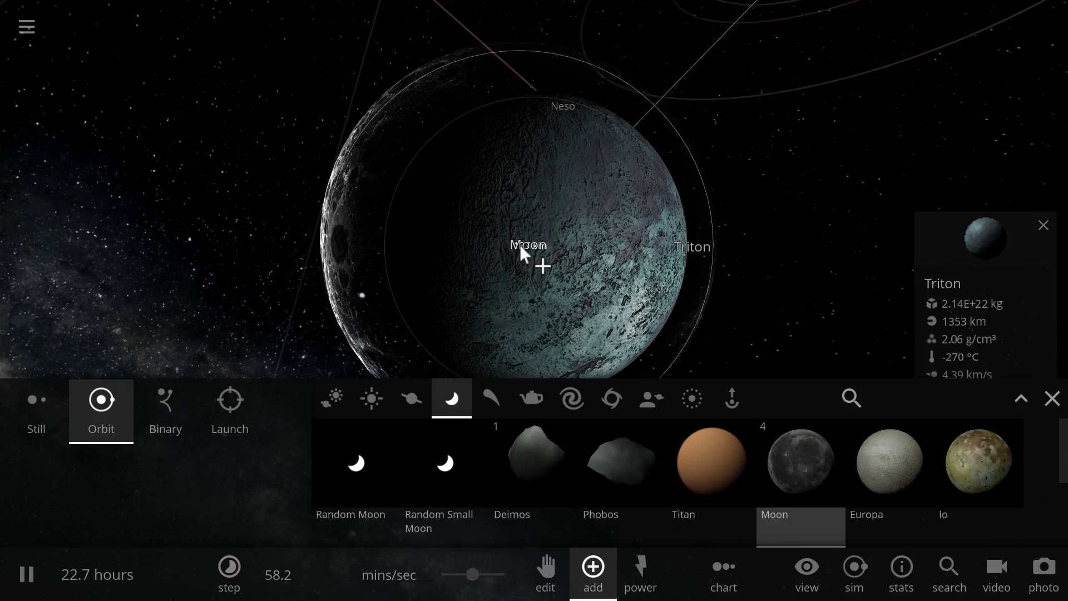
{"action": "left_click", "coordinate": [873, 466]}
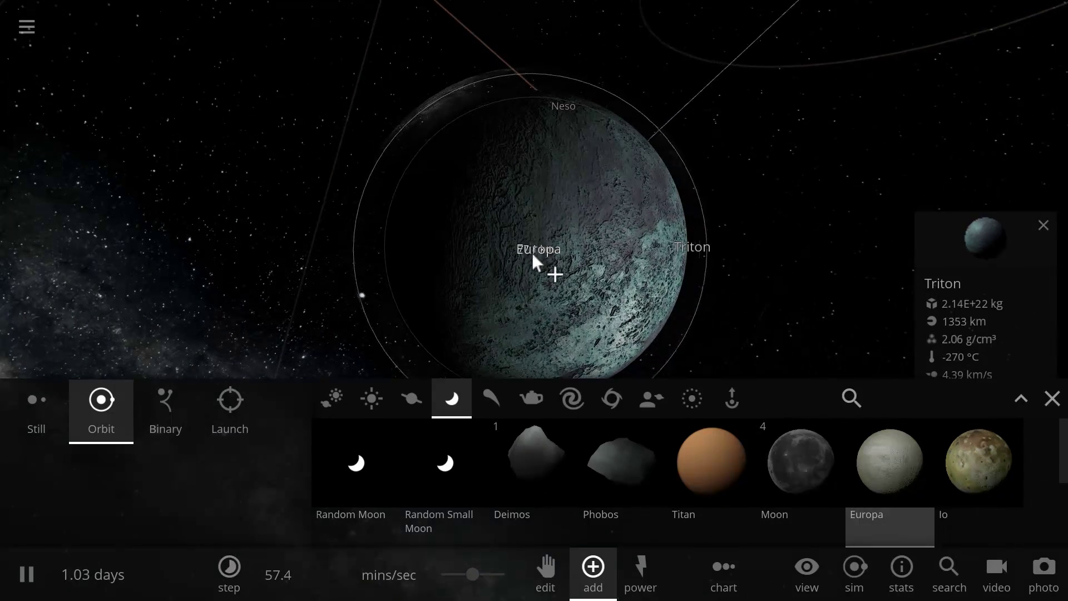
{"action": "left_click", "coordinate": [957, 470]}
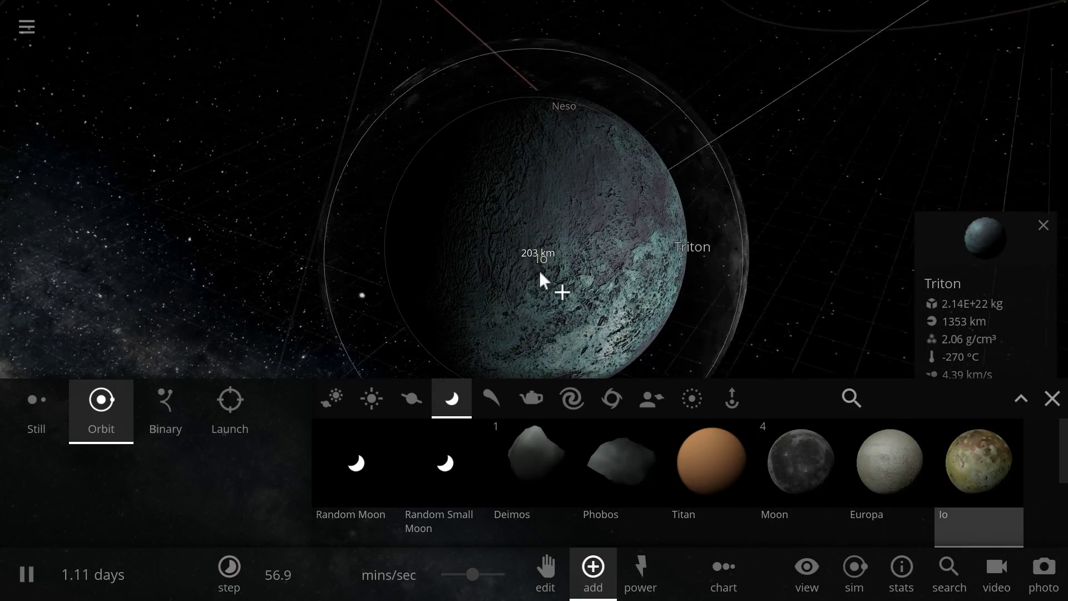
Preview the smaller moons Dione, Rhea and Iapetus over Triton for size comparison, and close the object library.
{"action": "scroll", "coordinate": [529, 467], "scroll_direction": "down", "scroll_amount": 2}
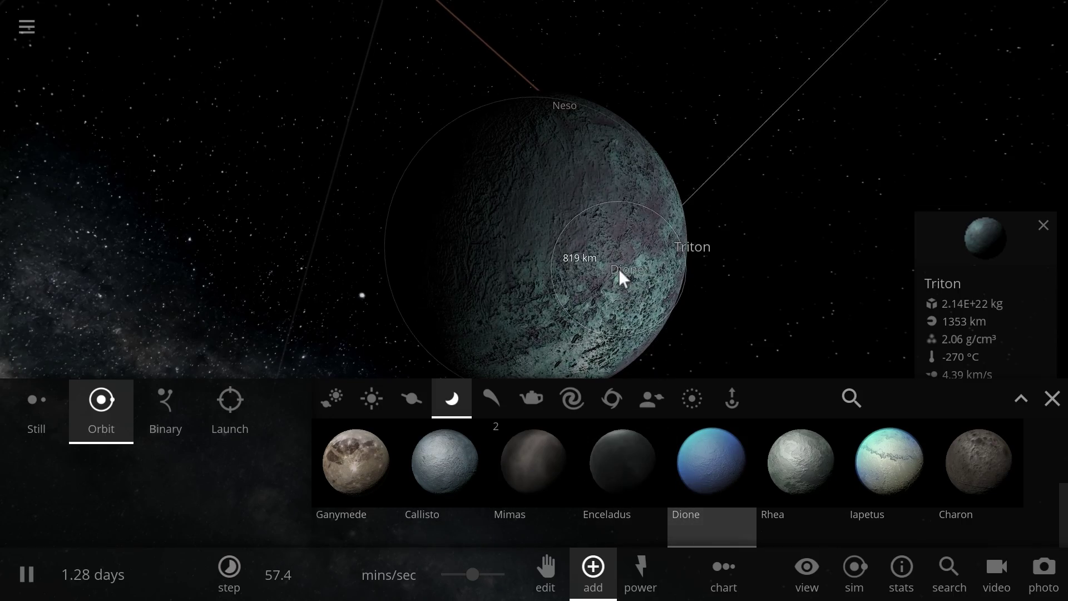
{"action": "left_click", "coordinate": [800, 462]}
{"action": "left_click", "coordinate": [880, 473]}
{"action": "left_click", "coordinate": [552, 282]}
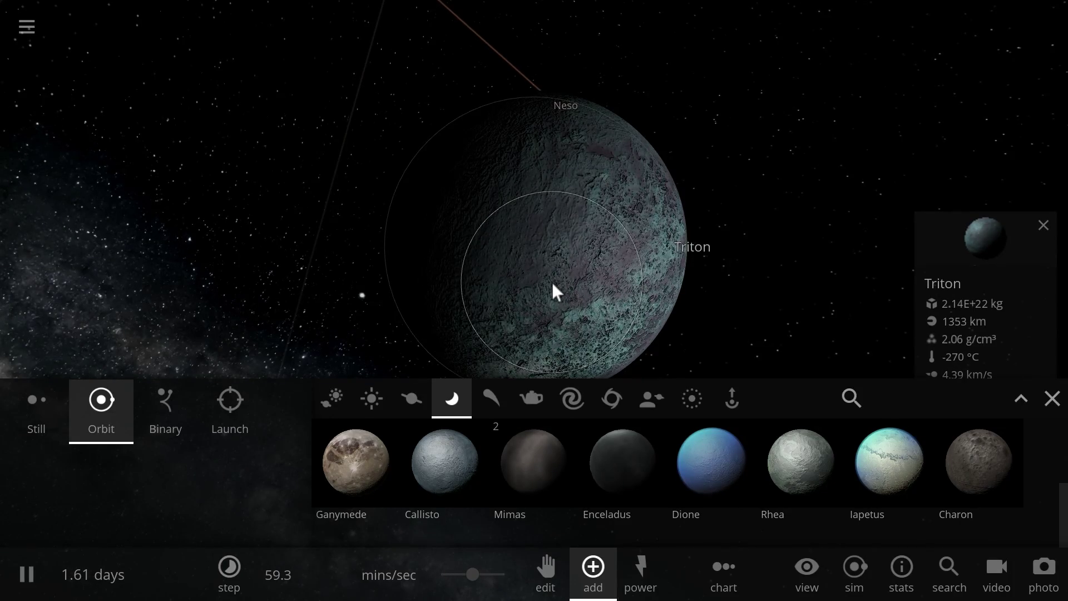
{"action": "left_click", "coordinate": [552, 282]}
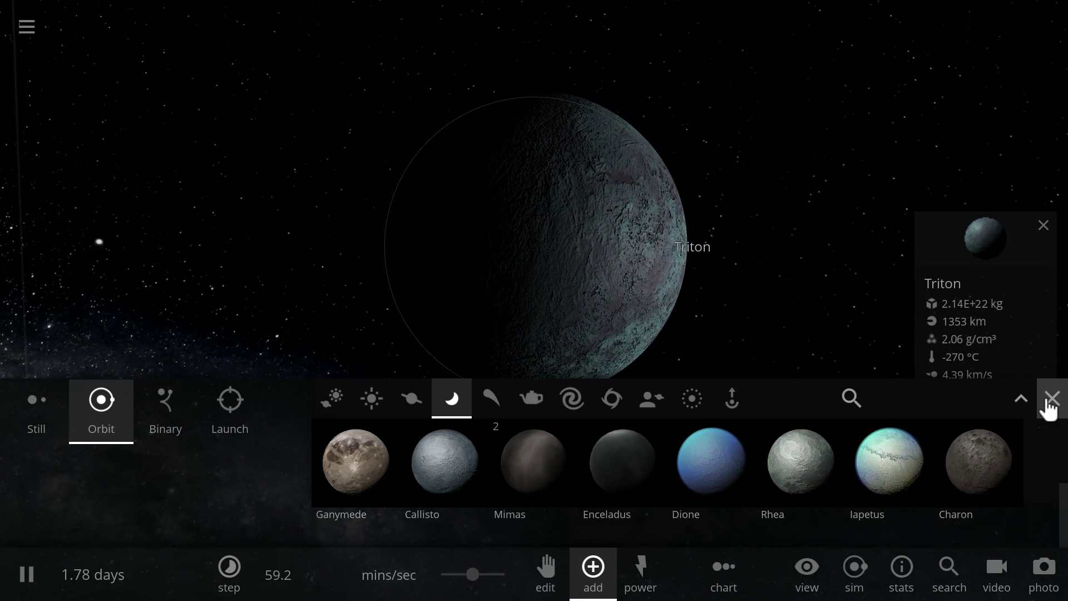
{"action": "left_click", "coordinate": [1047, 401]}
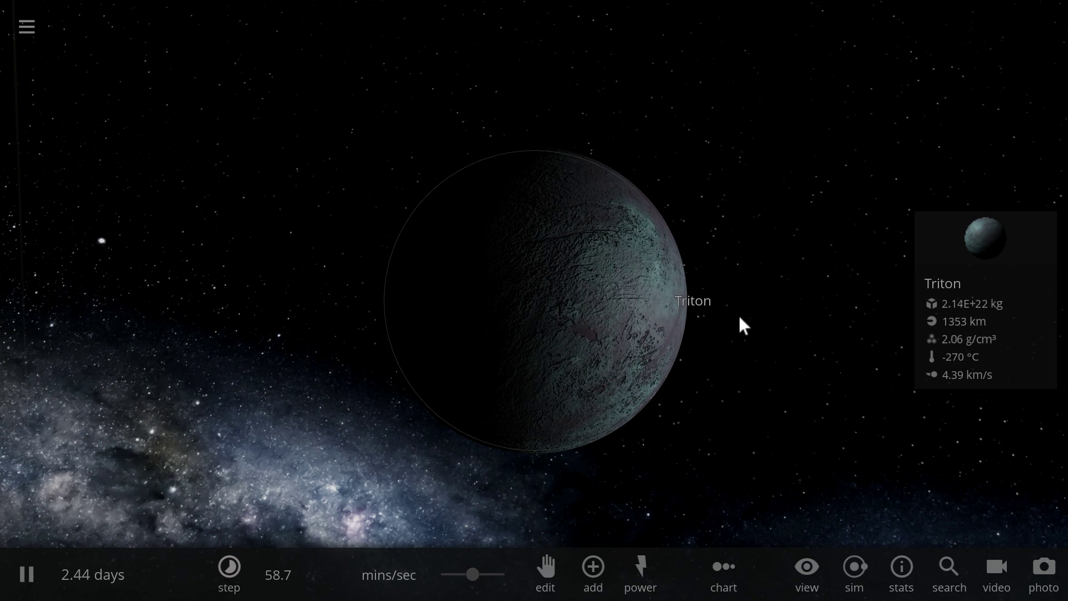
Pause the simulation, add the Moon in orbit beside Triton, and compare the properties of both bodies.
{"action": "scroll", "coordinate": [686, 389], "scroll_direction": "down", "scroll_amount": 2}
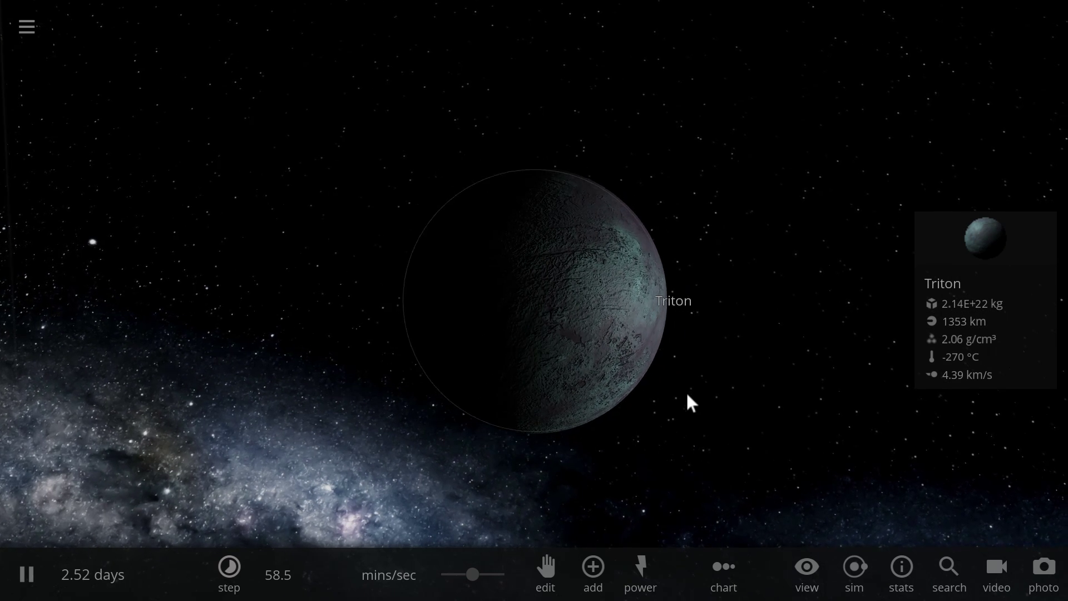
{"action": "key", "text": "space"}
{"action": "left_click", "coordinate": [595, 571]}
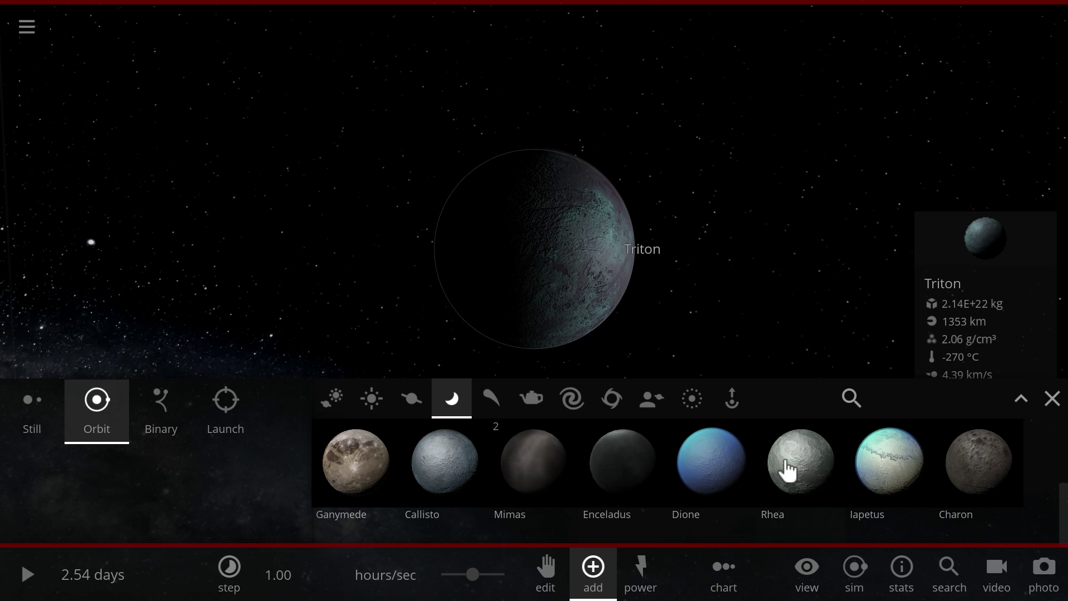
{"action": "scroll", "coordinate": [548, 480], "scroll_direction": "up", "scroll_amount": 2}
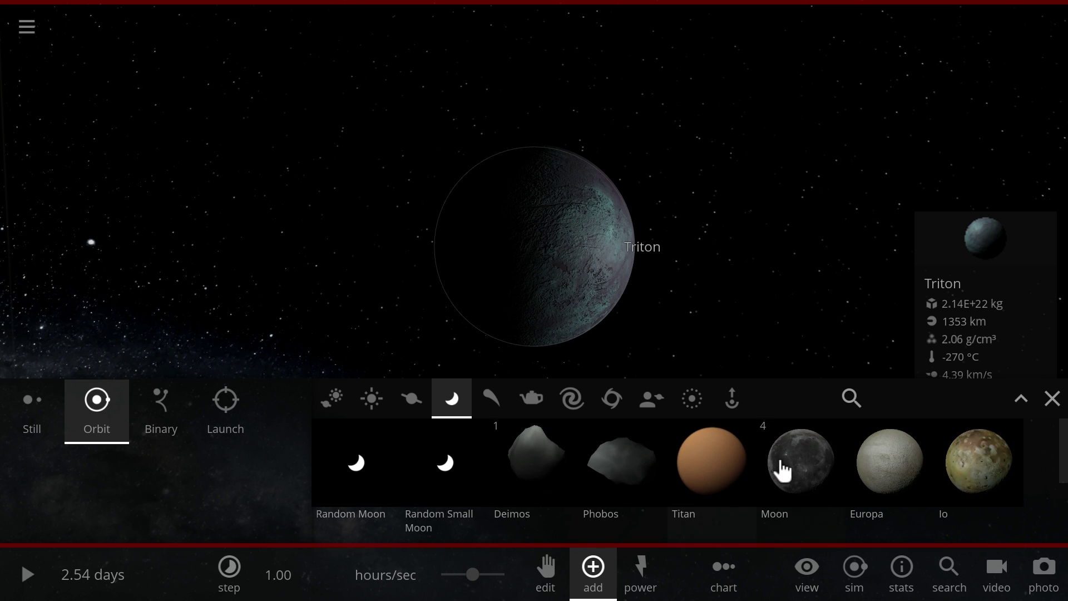
{"action": "left_click", "coordinate": [784, 260]}
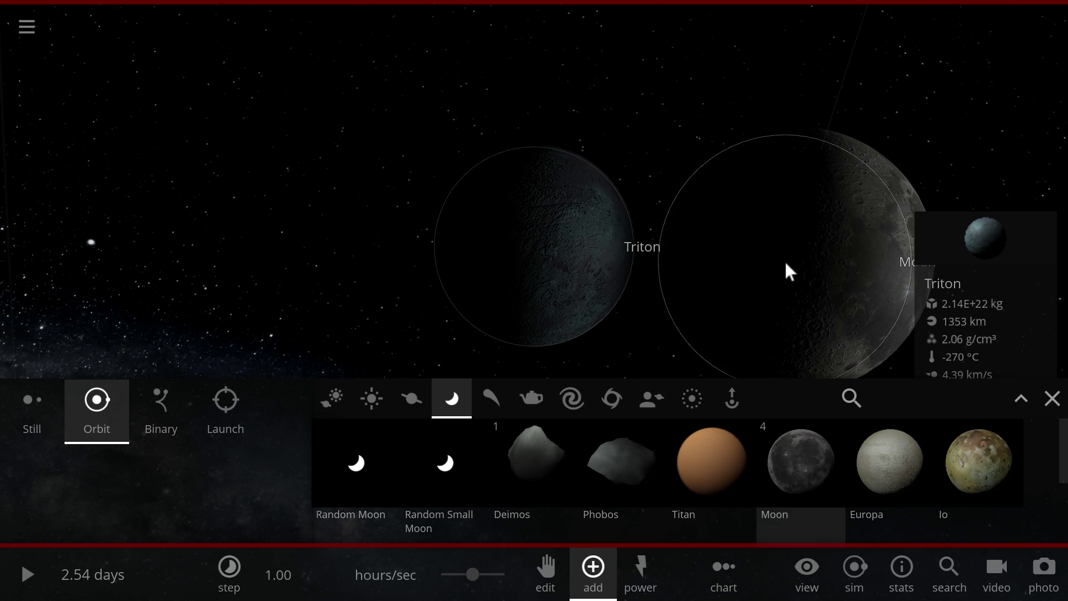
{"action": "left_click", "coordinate": [529, 253]}
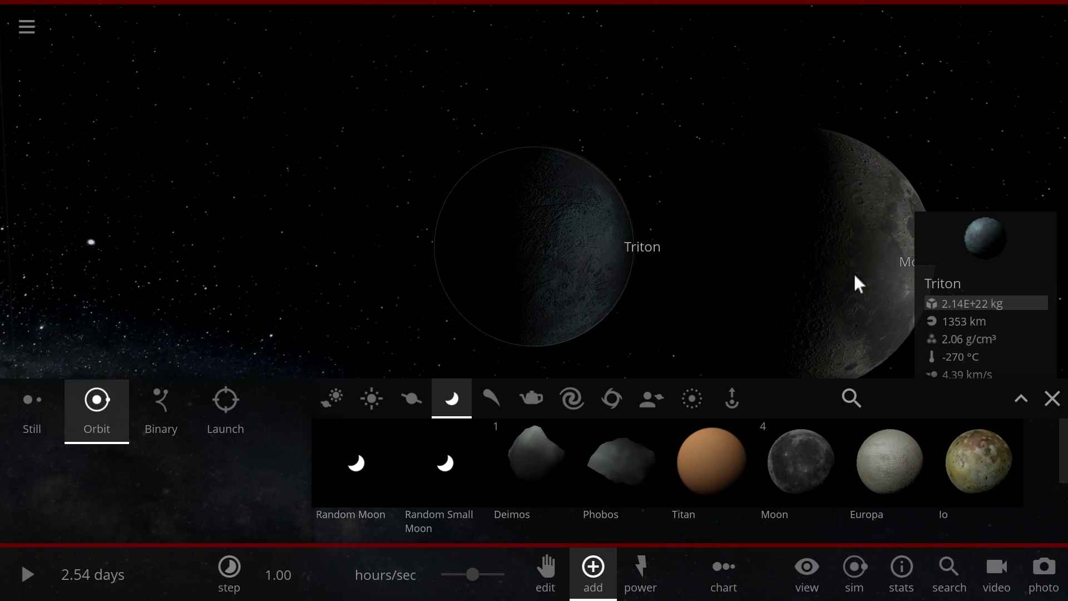
{"action": "left_click", "coordinate": [817, 257]}
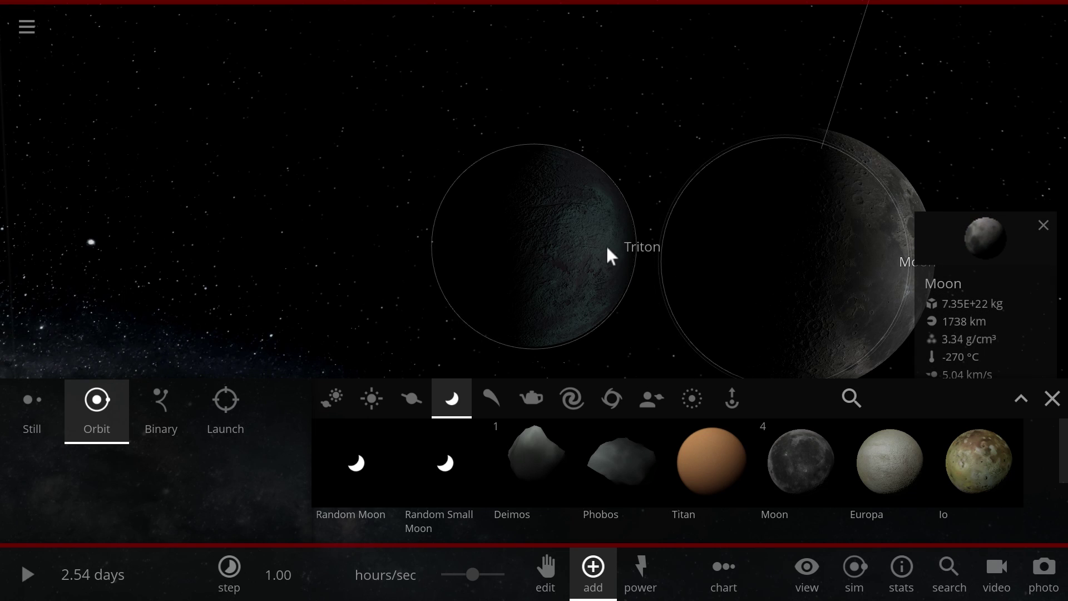
Compare the properties of Triton and the Moon once more, and delete the added Moon.
{"action": "left_click", "coordinate": [538, 263]}
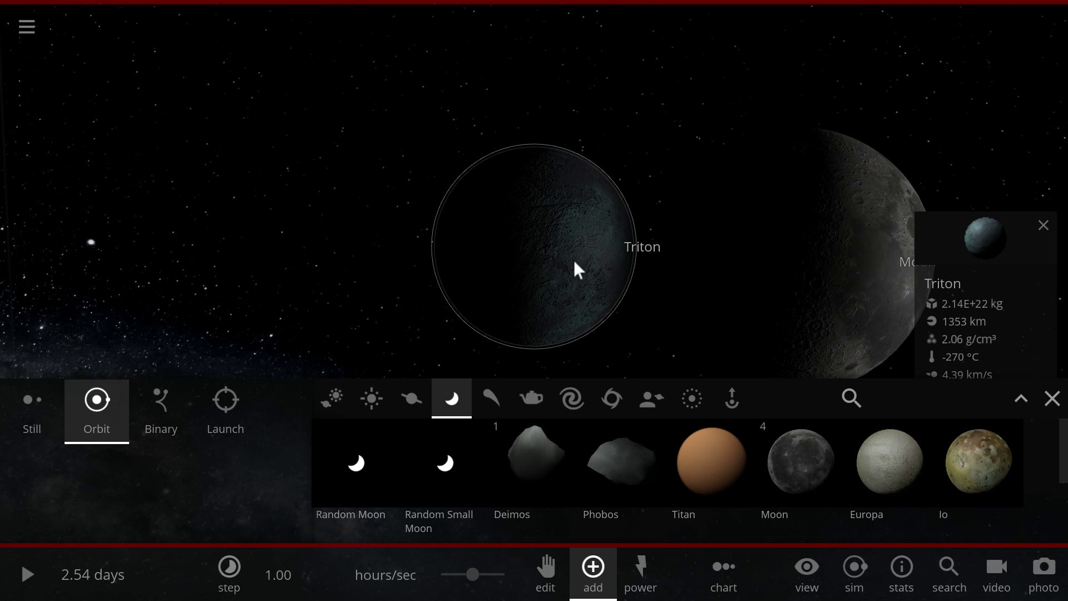
{"action": "left_click", "coordinate": [745, 265]}
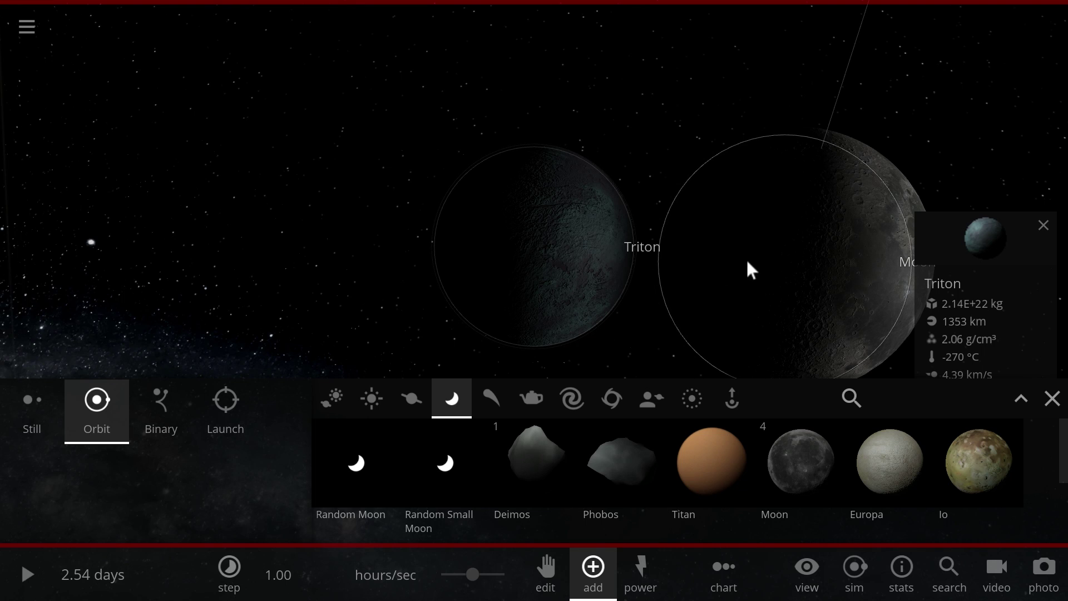
{"action": "double_click", "coordinate": [821, 289]}
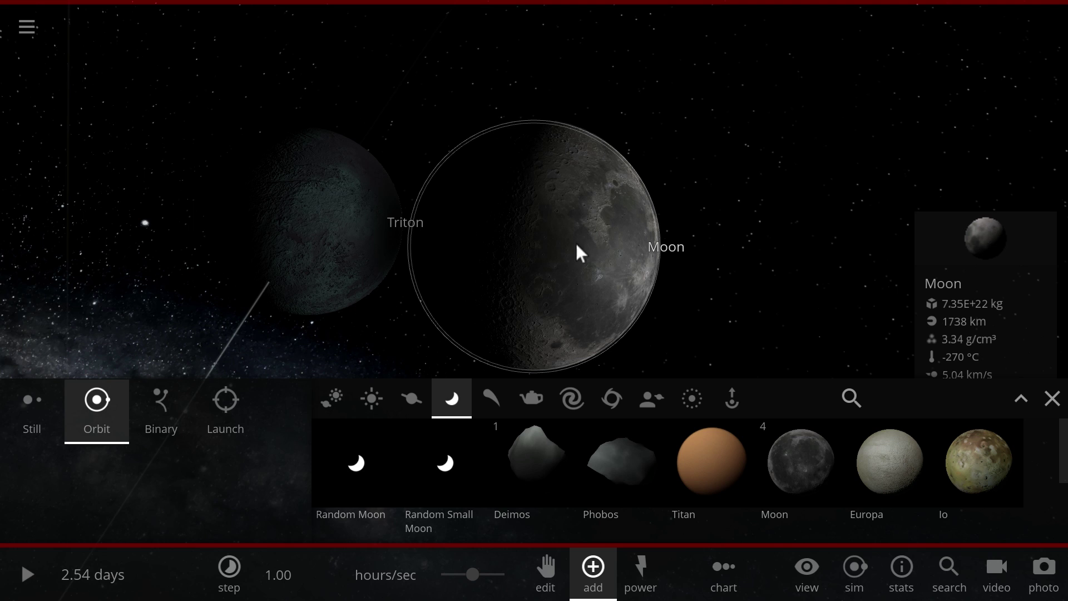
{"action": "left_click_drag", "start_coordinate": [572, 242], "coordinate": [552, 248]}
{"action": "key", "text": "Delete"}
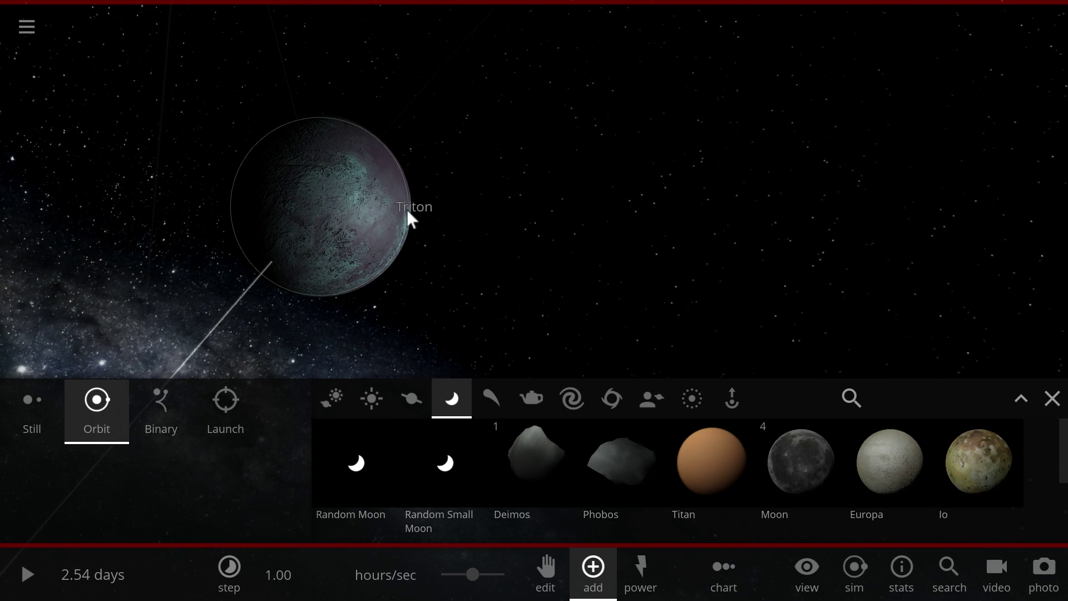
Select Triton, close the object library, and open Triton's temperature properties.
{"action": "left_click", "coordinate": [399, 210]}
{"action": "key", "text": "space"}
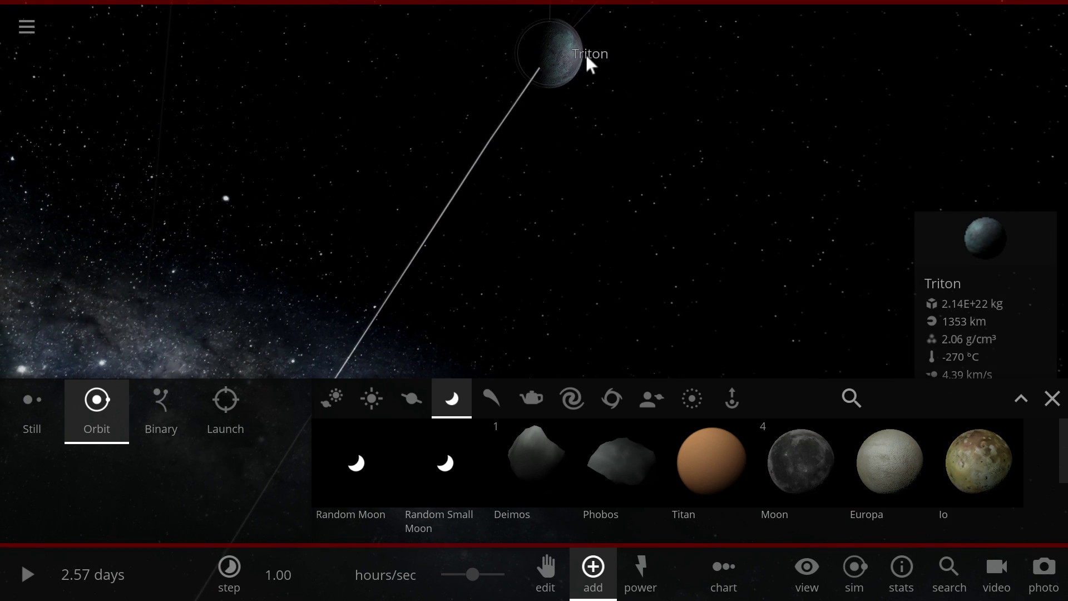
{"action": "left_click", "coordinate": [1052, 398]}
{"action": "left_click", "coordinate": [985, 234]}
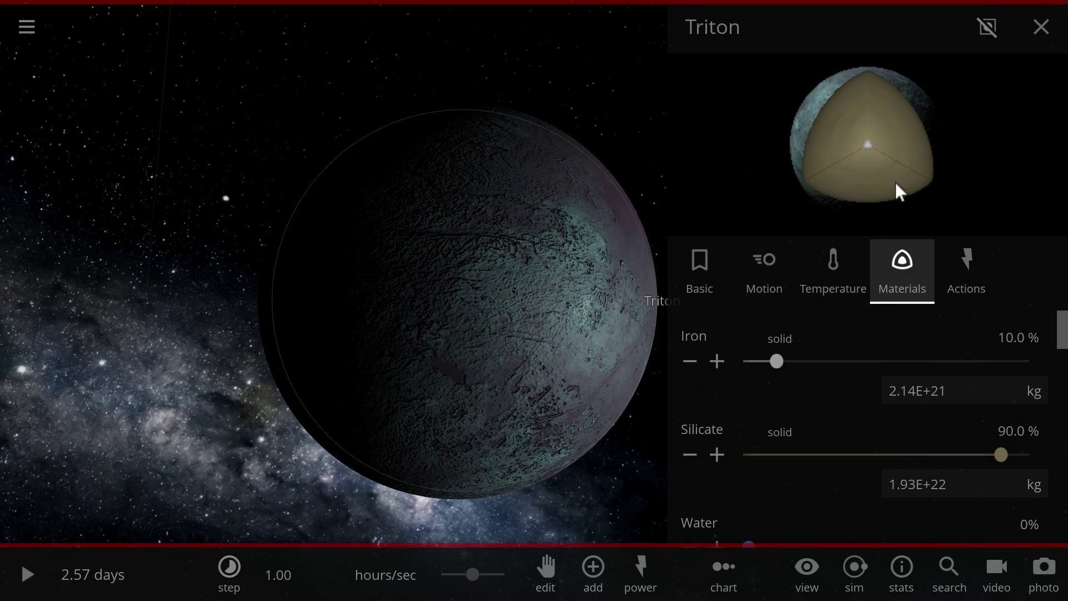
{"action": "left_click", "coordinate": [834, 270]}
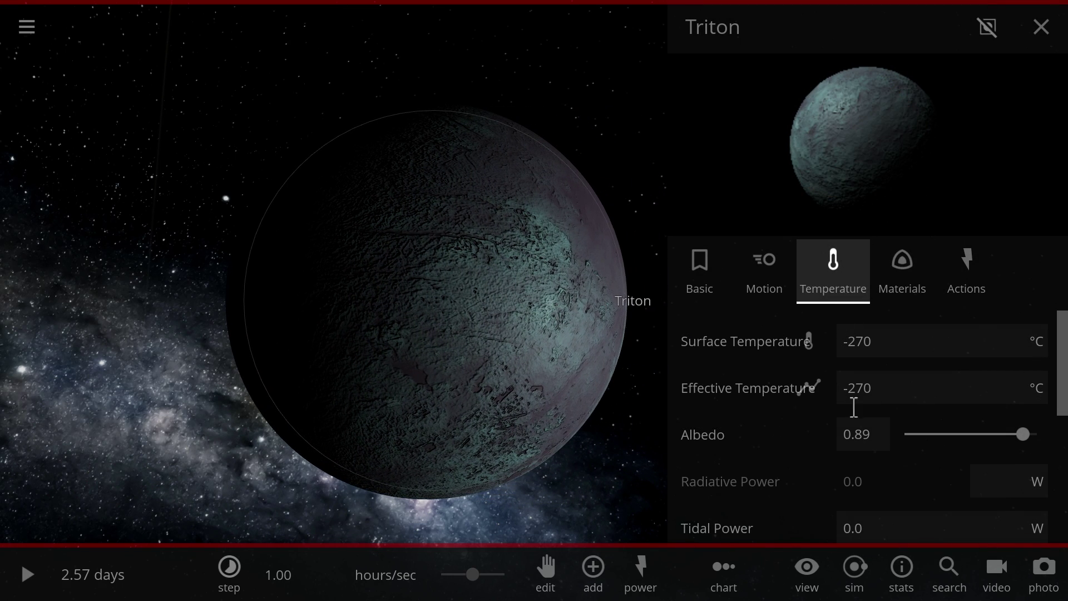
Examine Triton's surface features from several angles while the simulation runs.
{"action": "left_click_drag", "start_coordinate": [612, 392], "coordinate": [538, 360]}
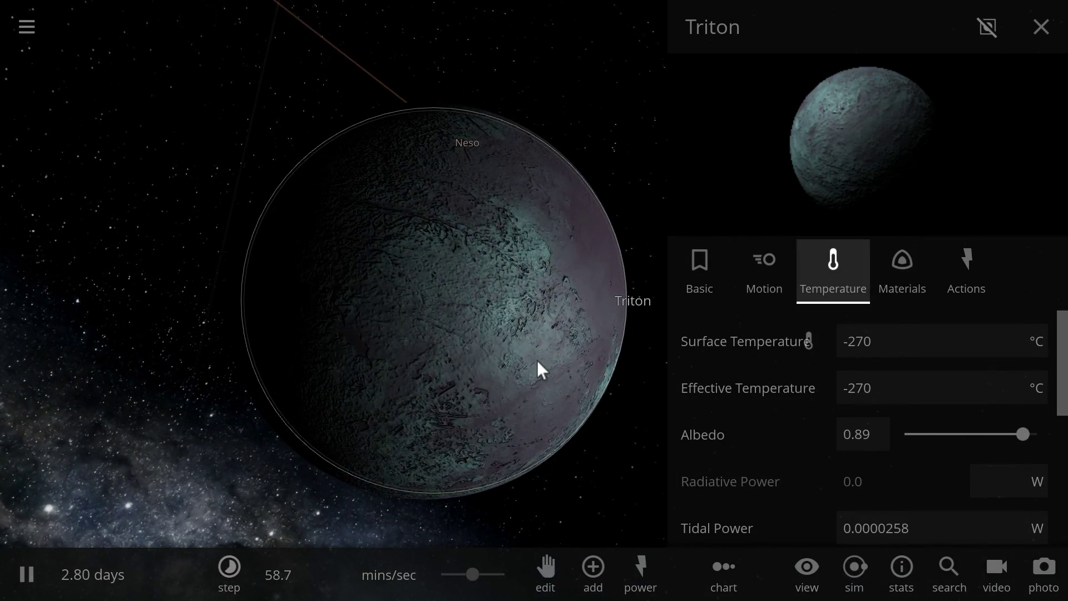
{"action": "left_click_drag", "start_coordinate": [539, 361], "coordinate": [580, 346]}
{"action": "scroll", "coordinate": [581, 355], "scroll_direction": "up", "scroll_amount": 3}
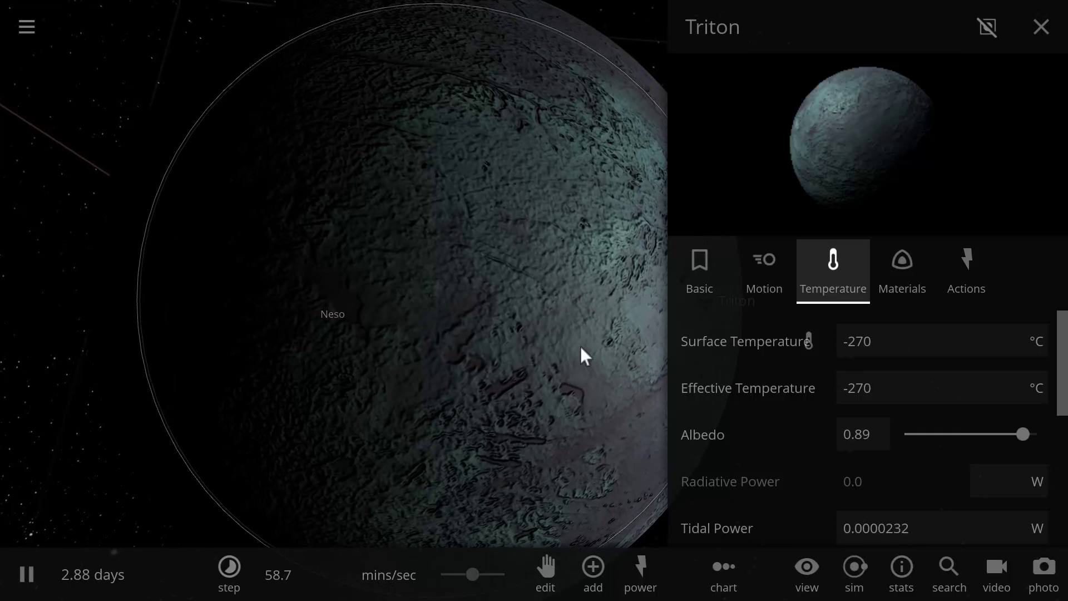
{"action": "scroll", "coordinate": [581, 351], "scroll_direction": "down", "scroll_amount": 3}
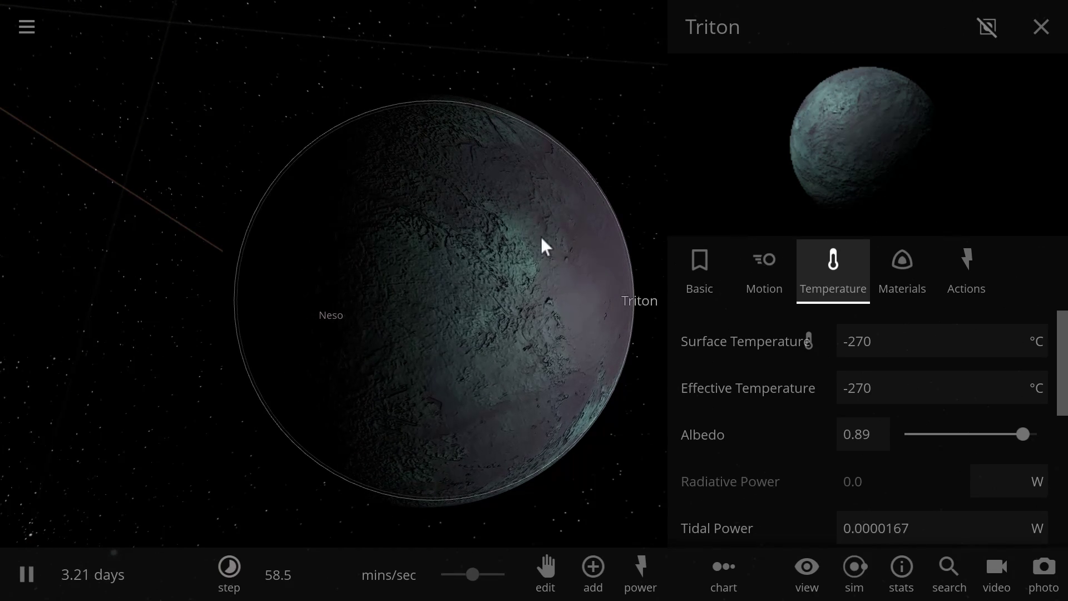
{"action": "left_click_drag", "start_coordinate": [585, 351], "coordinate": [505, 345]}
{"action": "scroll", "coordinate": [504, 345], "scroll_direction": "up", "scroll_amount": 3}
{"action": "scroll", "coordinate": [493, 345], "scroll_direction": "down", "scroll_amount": 2}
{"action": "scroll", "coordinate": [504, 356], "scroll_direction": "down", "scroll_amount": 5}
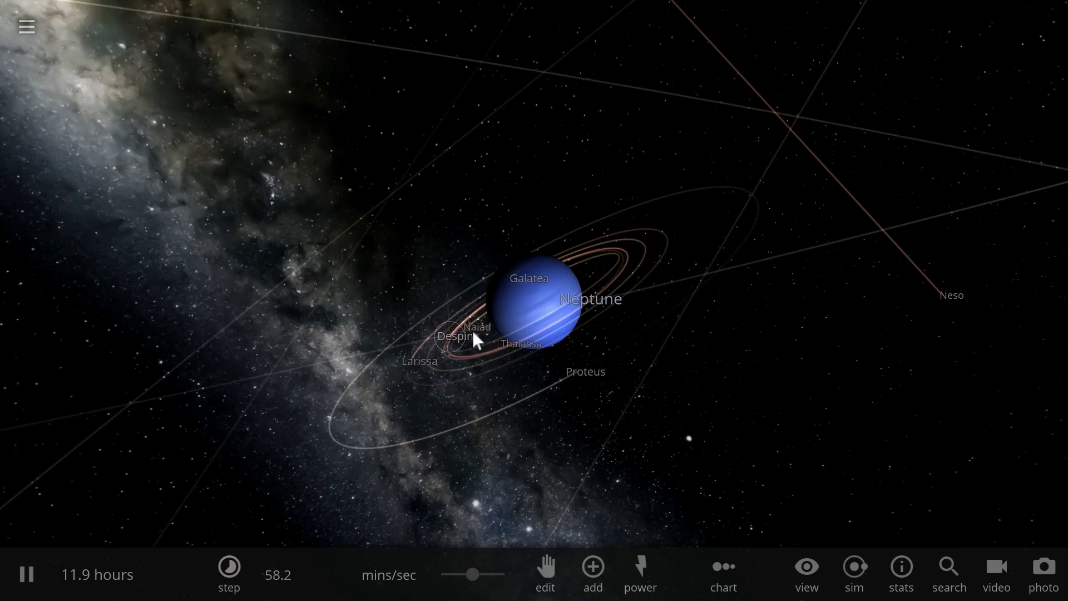
Find Triton on its orbit around Neptune, select it, and center the view closely on it.
{"action": "scroll", "coordinate": [472, 331], "scroll_direction": "down", "scroll_amount": 5}
{"action": "left_click_drag", "start_coordinate": [471, 330], "coordinate": [408, 398]}
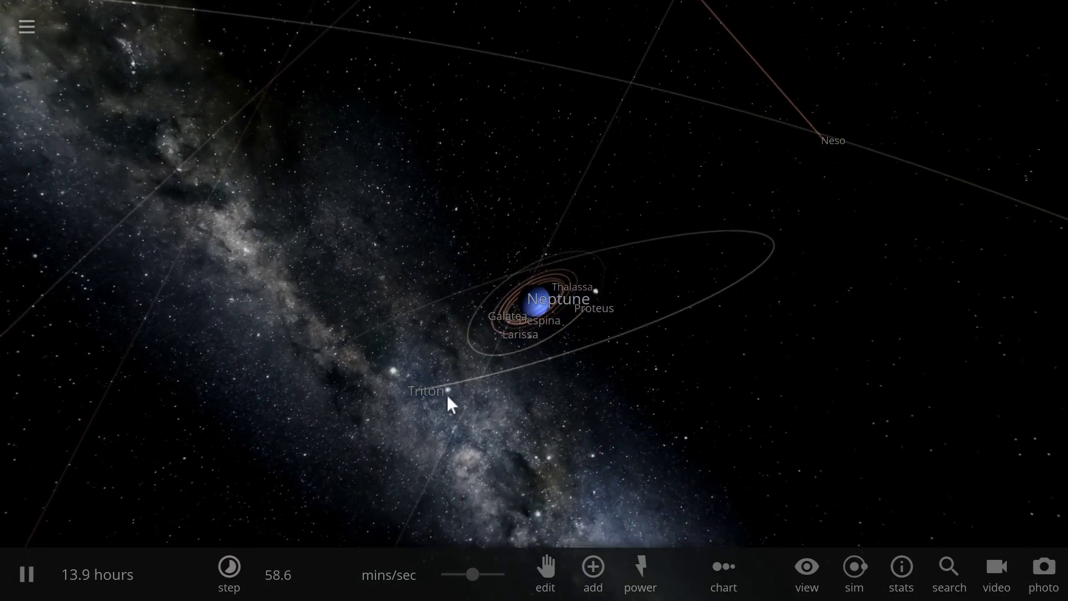
{"action": "left_click", "coordinate": [408, 398]}
{"action": "left_click_drag", "start_coordinate": [518, 416], "coordinate": [593, 335]}
{"action": "scroll", "coordinate": [591, 336], "scroll_direction": "up", "scroll_amount": 4}
{"action": "left_click_drag", "start_coordinate": [575, 341], "coordinate": [632, 326]}
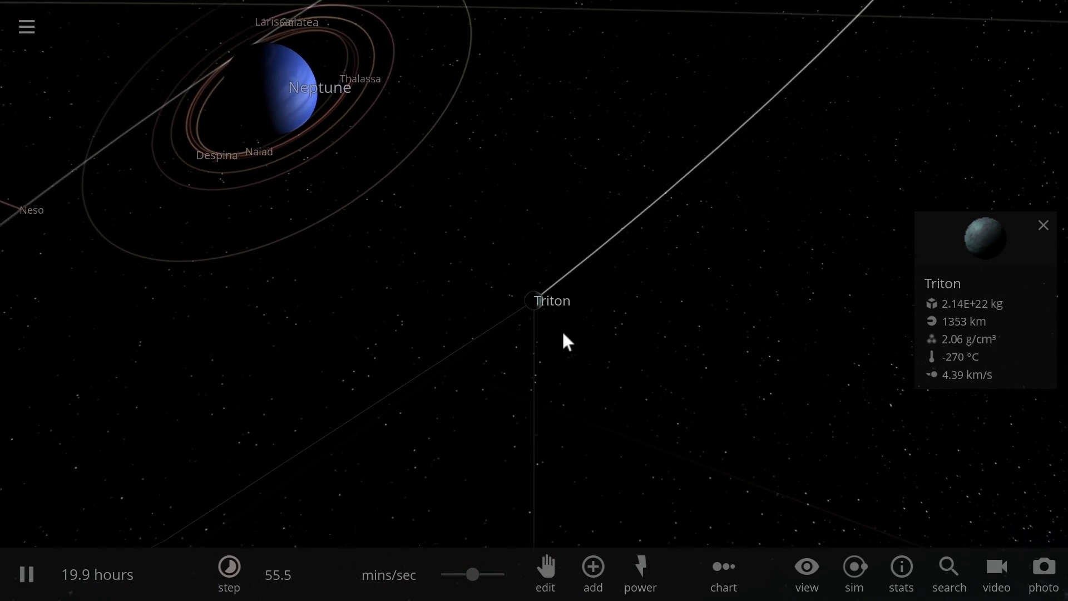
{"action": "scroll", "coordinate": [563, 340], "scroll_direction": "up", "scroll_amount": 5}
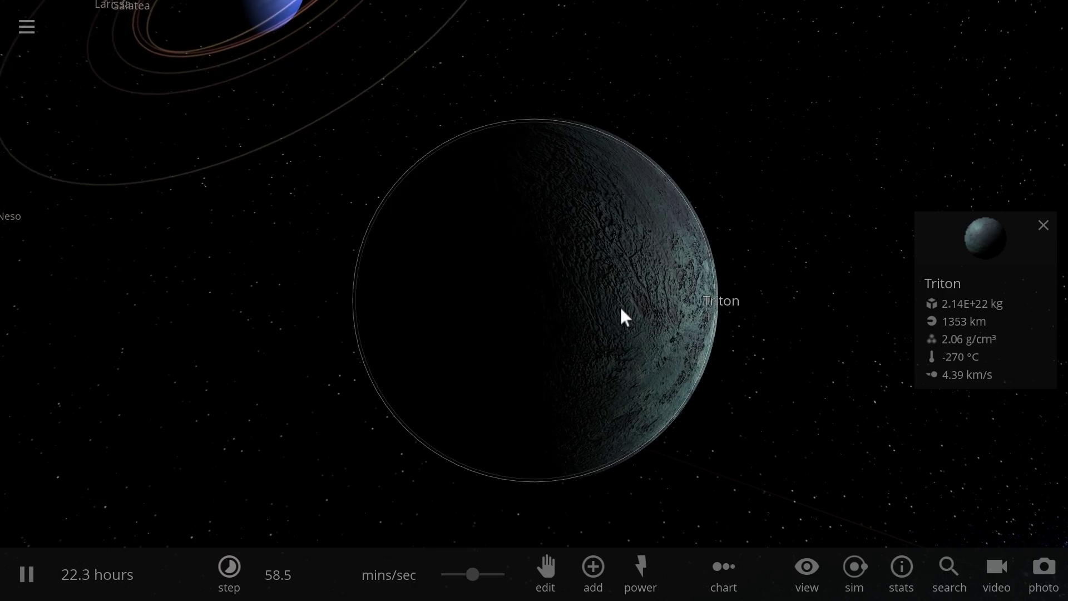
Open Triton's properties and set its surface temperature to 1000 °C.
{"action": "left_click", "coordinate": [1002, 253]}
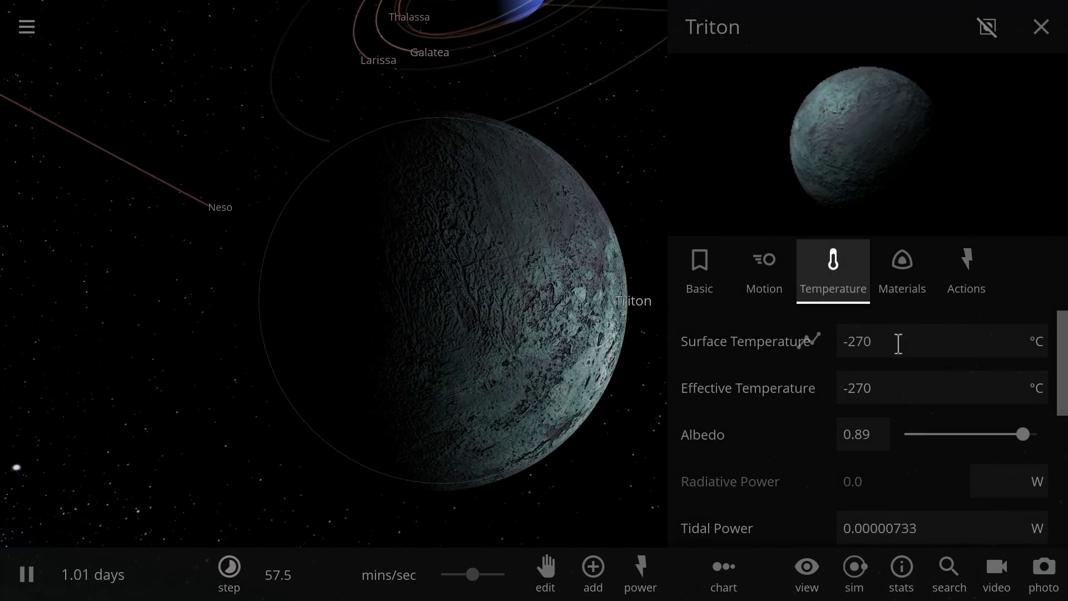
{"action": "left_click", "coordinate": [904, 338]}
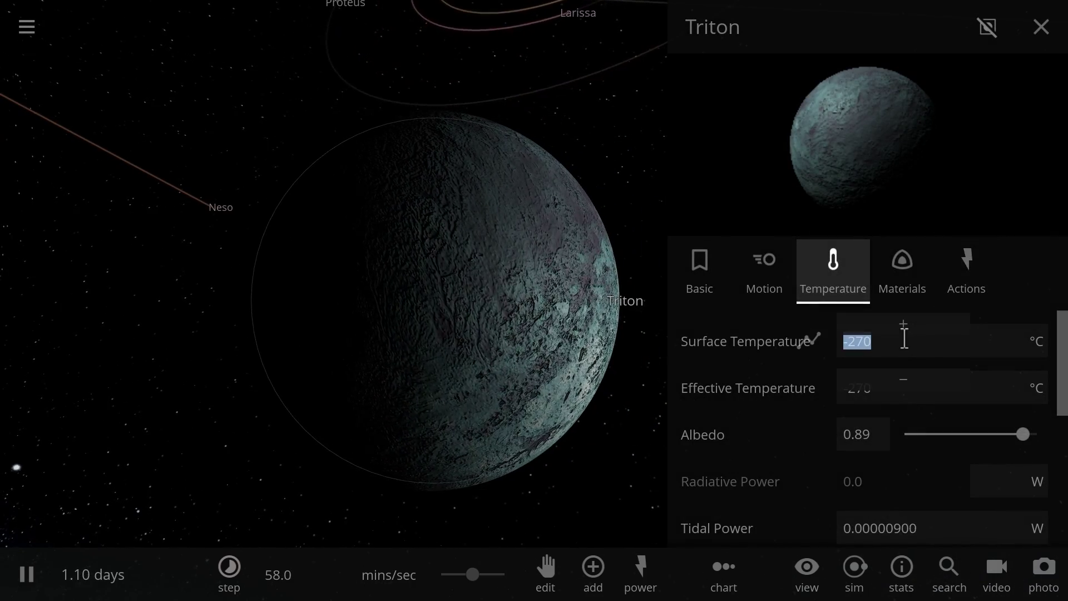
{"action": "type", "text": "1000"}
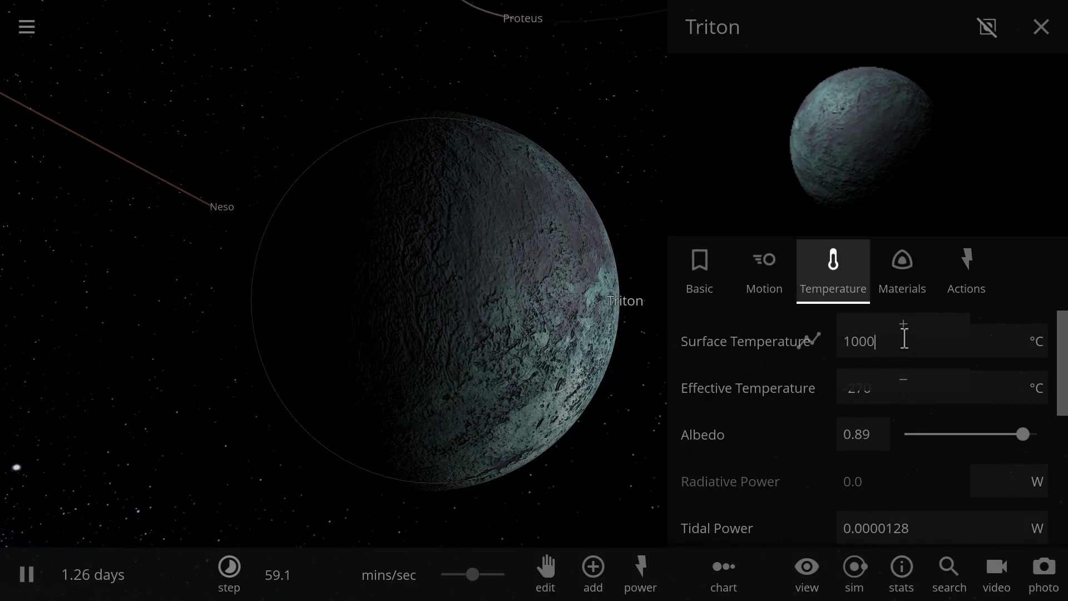
{"action": "key", "text": "Return"}
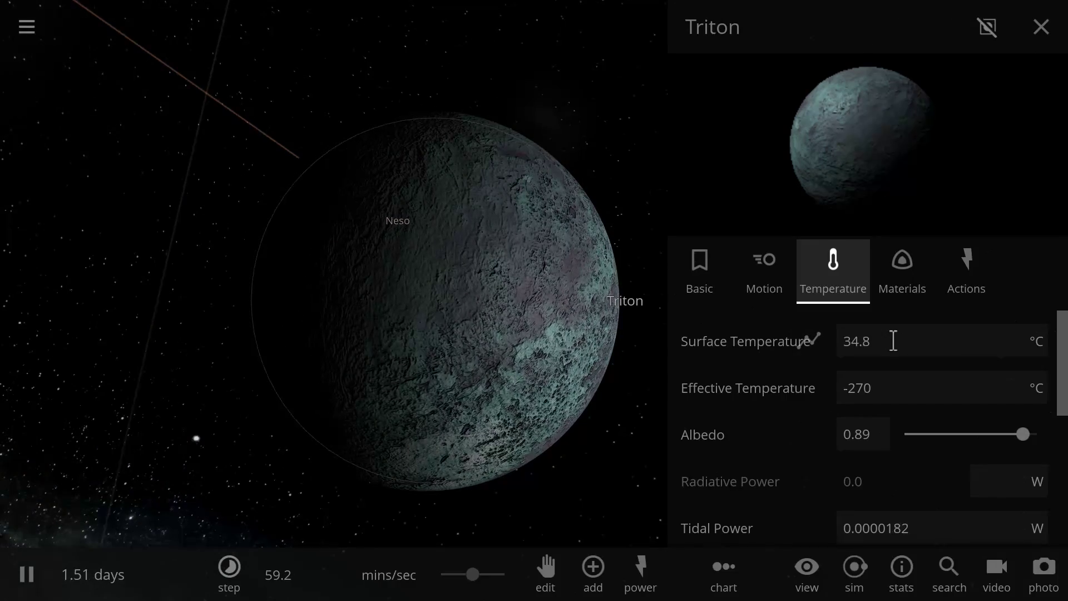
{"action": "left_click", "coordinate": [15, 584]}
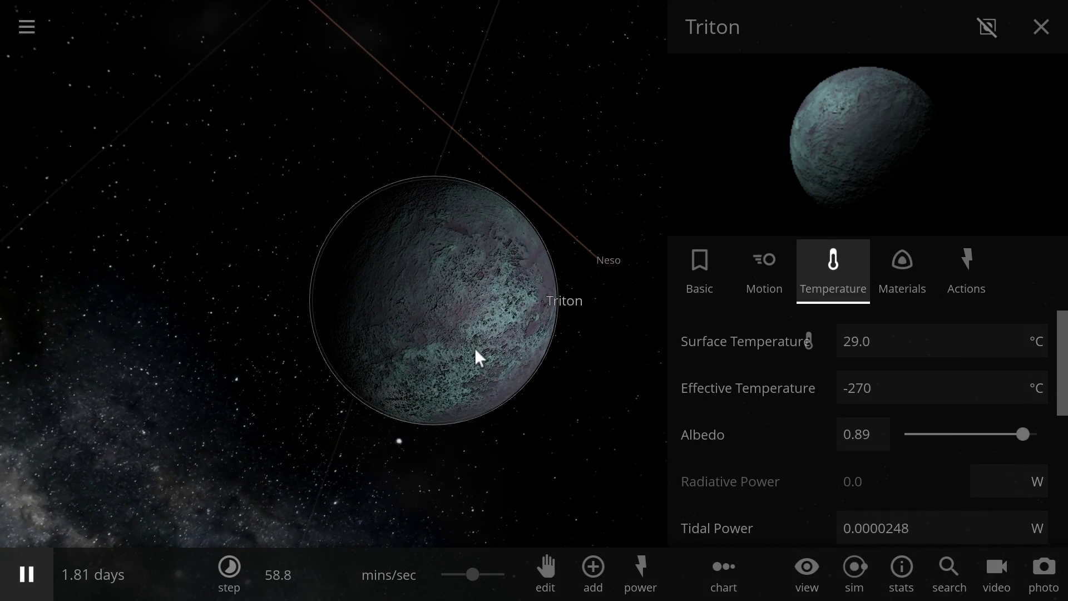
Inspect Triton's surface for effects of the heating, and raise its surface temperature again.
{"action": "scroll", "coordinate": [466, 342], "scroll_direction": "up", "scroll_amount": 3}
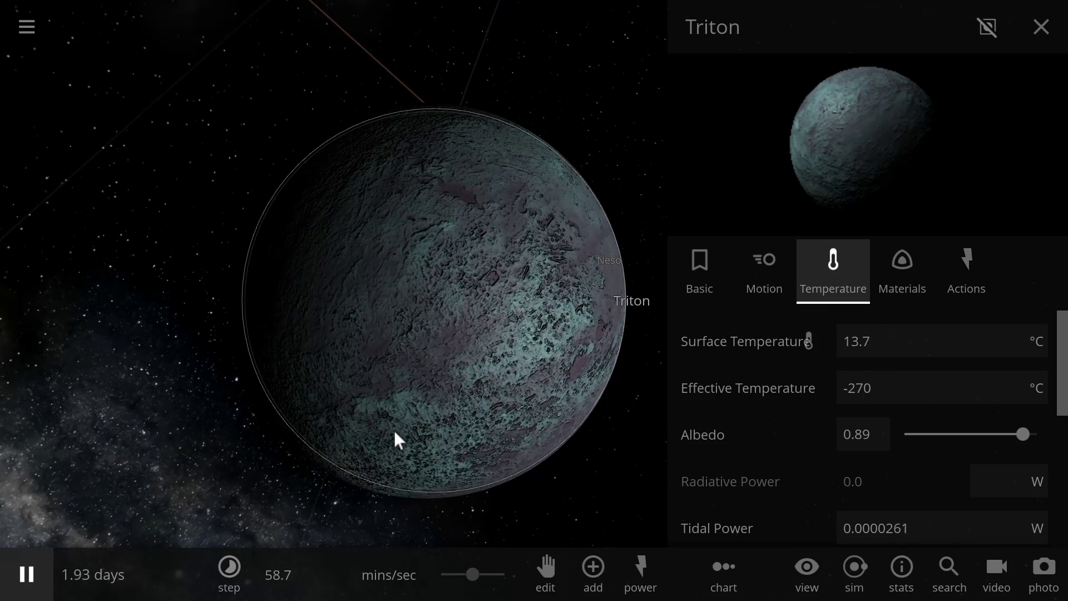
{"action": "scroll", "coordinate": [394, 430], "scroll_direction": "up", "scroll_amount": 3}
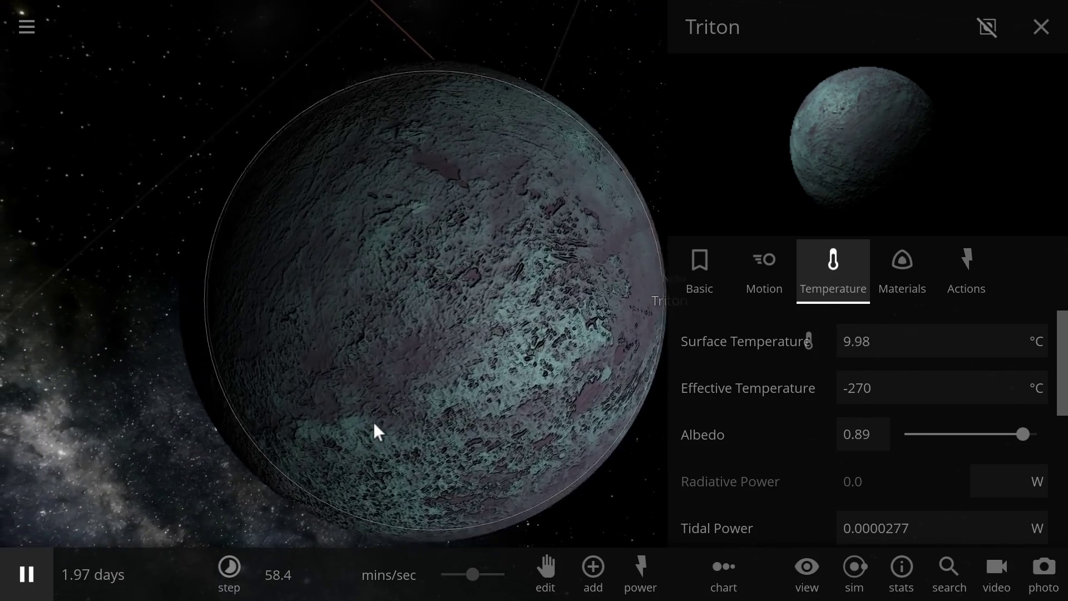
{"action": "scroll", "coordinate": [401, 394], "scroll_direction": "down", "scroll_amount": 5}
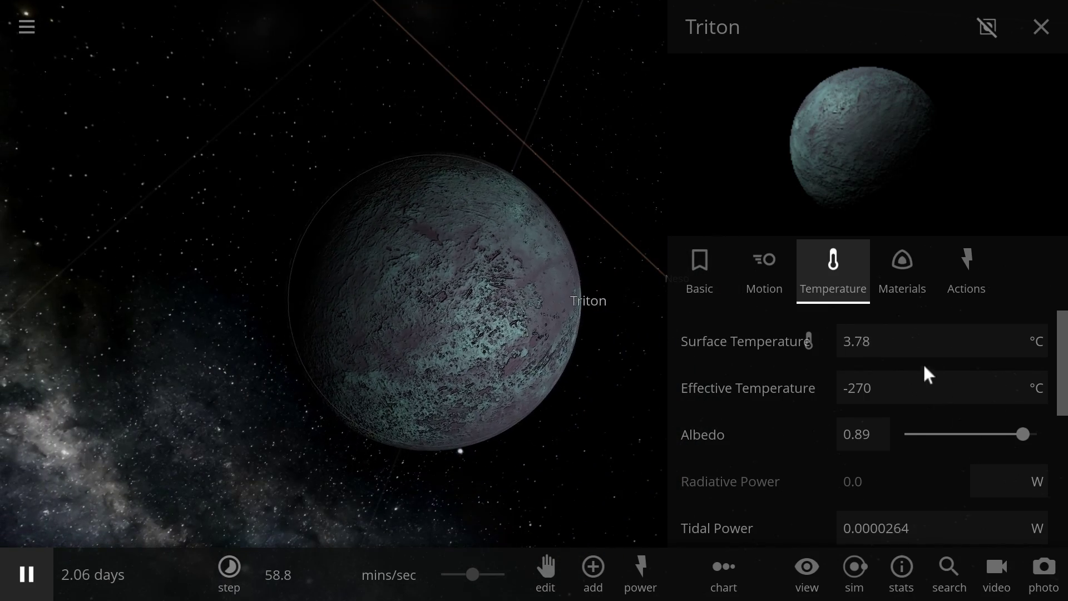
{"action": "left_click", "coordinate": [917, 350]}
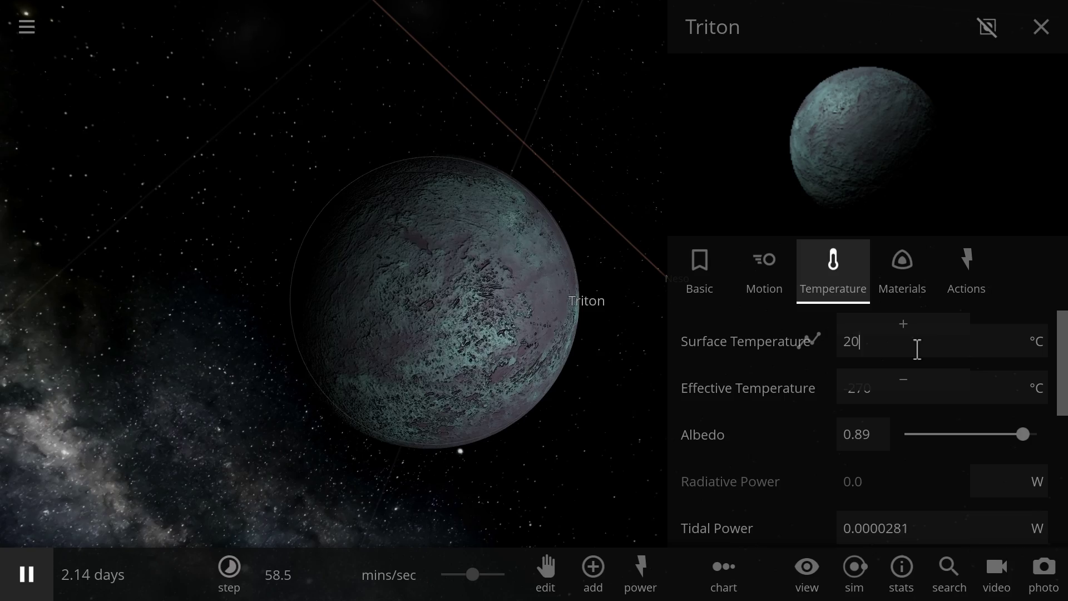
{"action": "key", "text": "Return"}
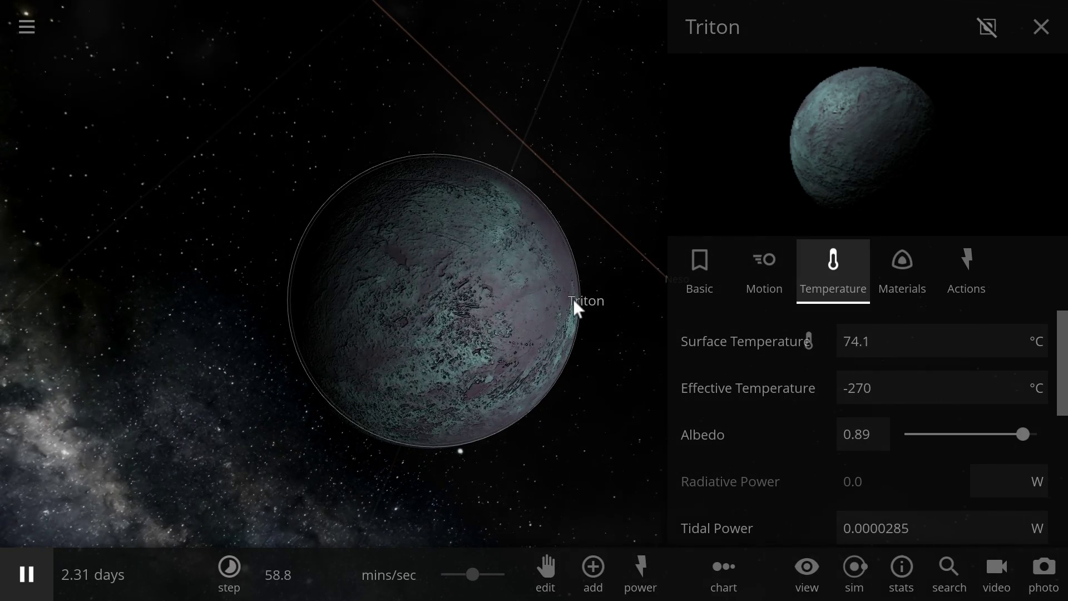
Examine the heated Triton's surface from several angles and distances while the simulation runs.
{"action": "scroll", "coordinate": [582, 450], "scroll_direction": "up", "scroll_amount": 5}
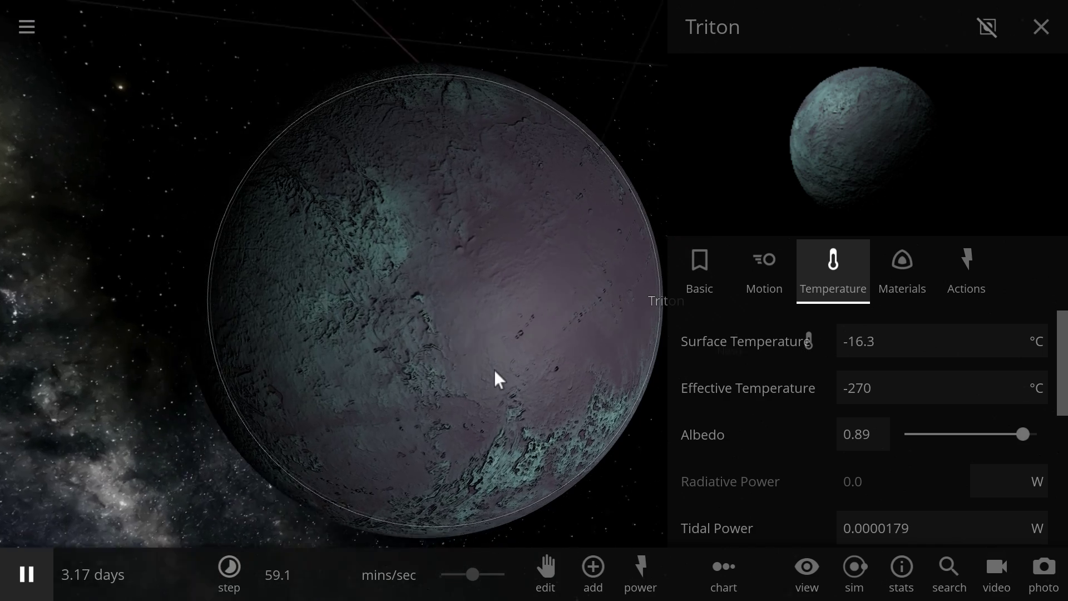
{"action": "left_click_drag", "start_coordinate": [494, 369], "coordinate": [425, 335]}
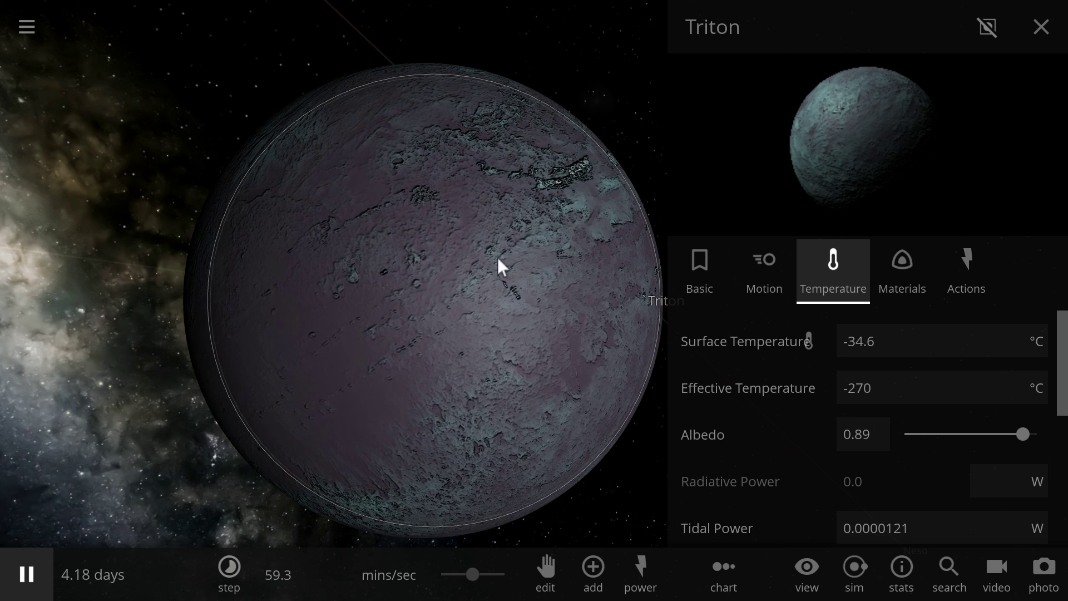
{"action": "scroll", "coordinate": [388, 309], "scroll_direction": "down", "scroll_amount": 10}
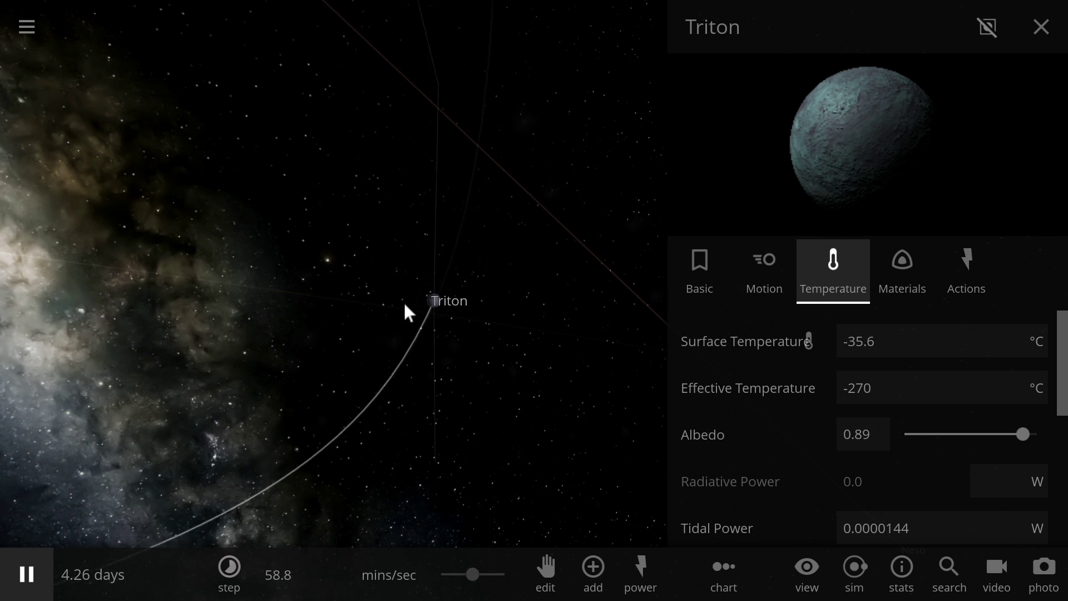
{"action": "scroll", "coordinate": [405, 304], "scroll_direction": "down", "scroll_amount": 5}
{"action": "left_click_drag", "start_coordinate": [440, 345], "coordinate": [407, 335]}
{"action": "scroll", "coordinate": [406, 333], "scroll_direction": "up", "scroll_amount": 5}
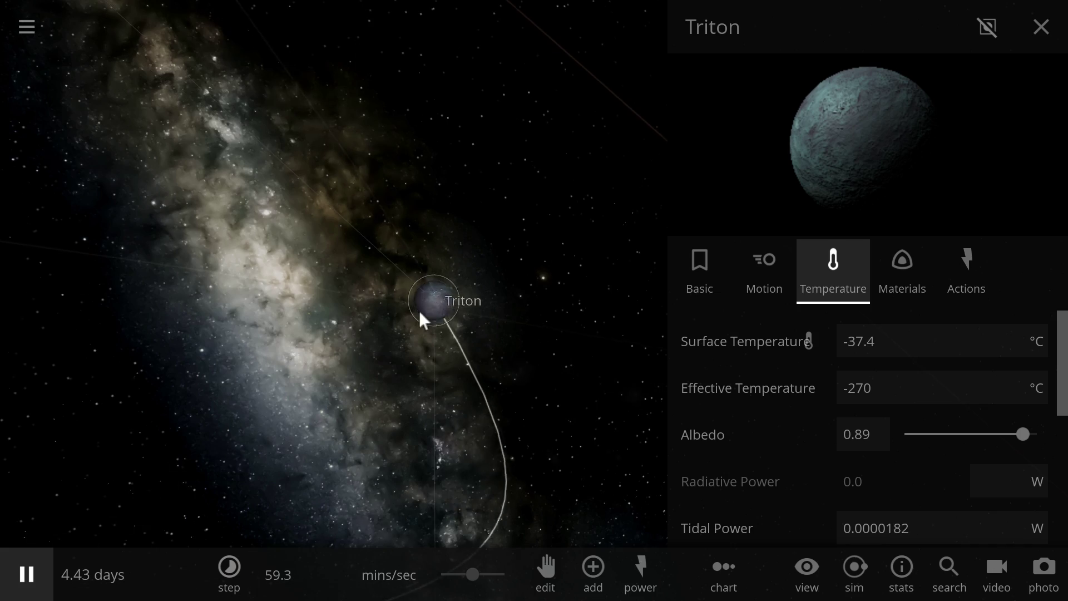
{"action": "scroll", "coordinate": [368, 325], "scroll_direction": "up", "scroll_amount": 3}
{"action": "scroll", "coordinate": [343, 329], "scroll_direction": "down", "scroll_amount": 5}
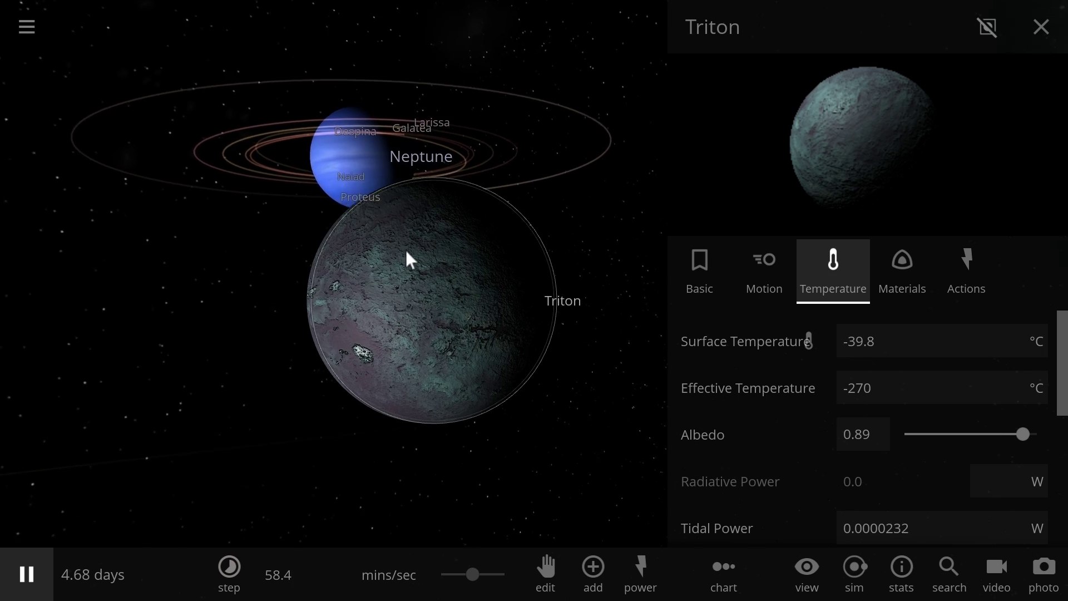
In Triton's motion properties, reduce the semi-major axis of its orbit around Neptune to 208252 km.
{"action": "scroll", "coordinate": [412, 257], "scroll_direction": "down", "scroll_amount": 5}
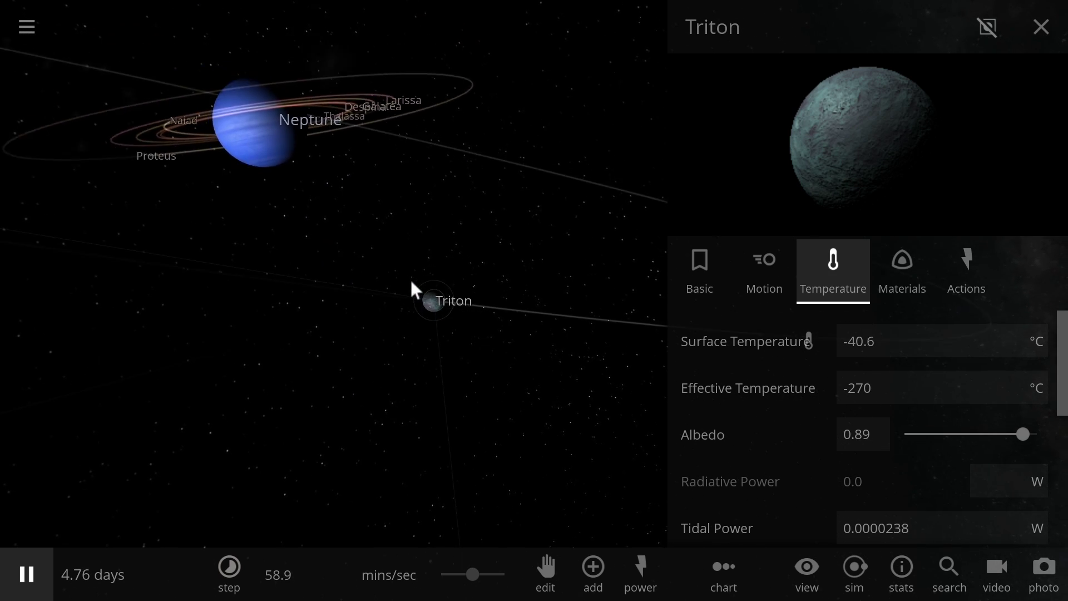
{"action": "scroll", "coordinate": [410, 282], "scroll_direction": "down", "scroll_amount": 5}
{"action": "left_click_drag", "start_coordinate": [437, 381], "coordinate": [465, 206]}
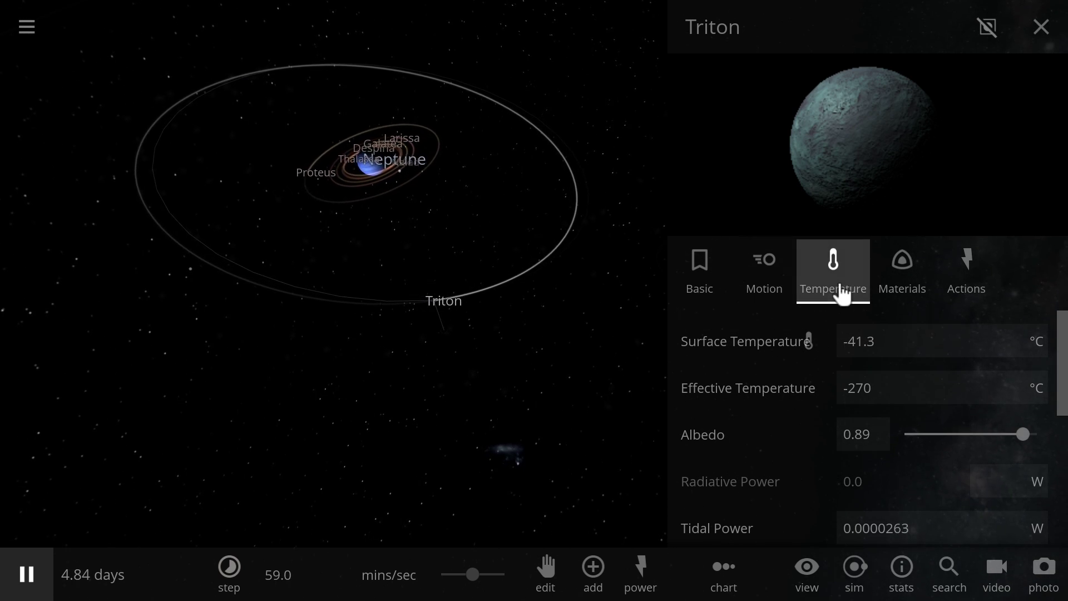
{"action": "scroll", "coordinate": [875, 332], "scroll_direction": "down", "scroll_amount": 3}
{"action": "left_click", "coordinate": [755, 276]}
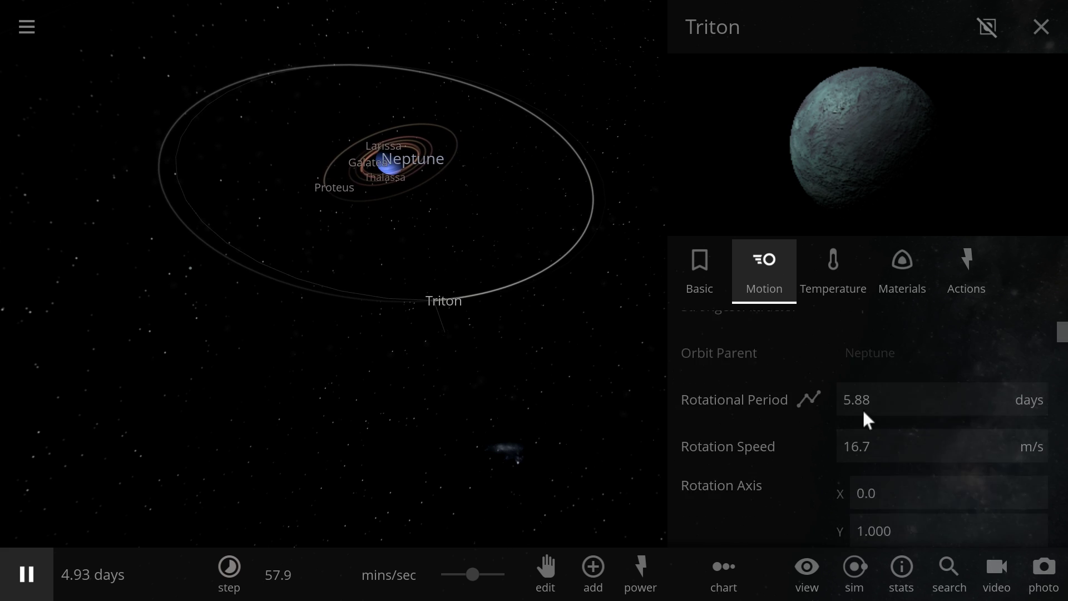
{"action": "scroll", "coordinate": [865, 409], "scroll_direction": "down", "scroll_amount": 6}
{"action": "scroll", "coordinate": [889, 397], "scroll_direction": "down", "scroll_amount": 10}
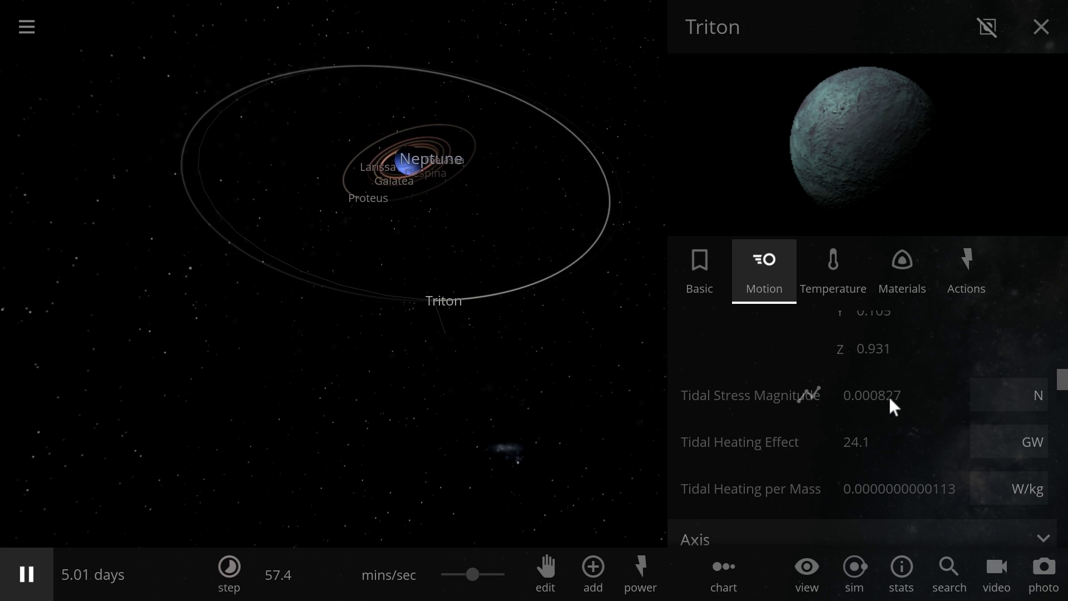
{"action": "left_click", "coordinate": [921, 415]}
{"action": "left_click", "coordinate": [905, 449]}
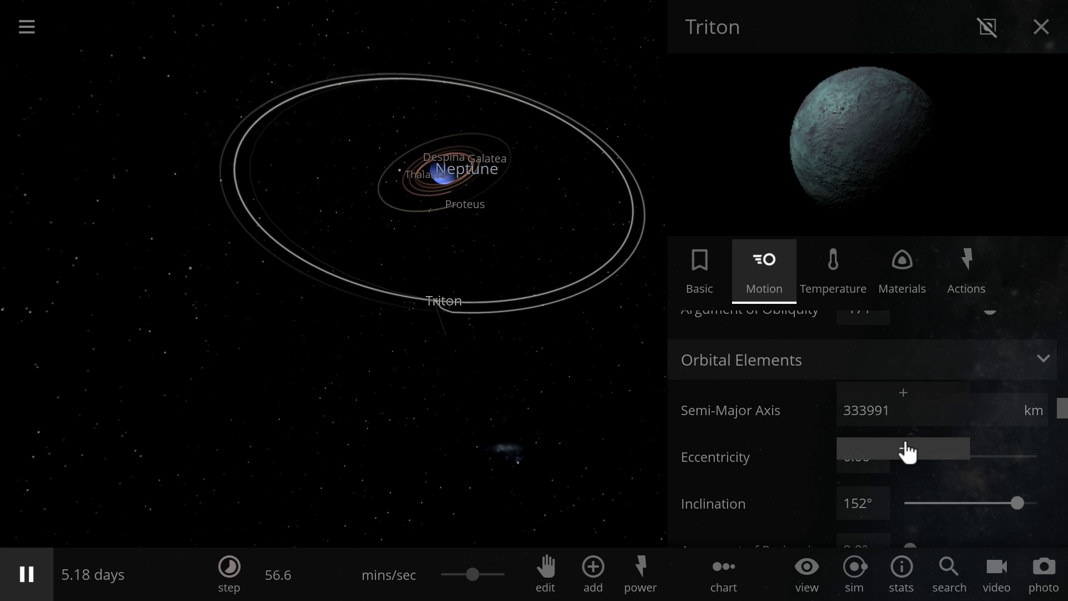
{"action": "left_click", "coordinate": [906, 448]}
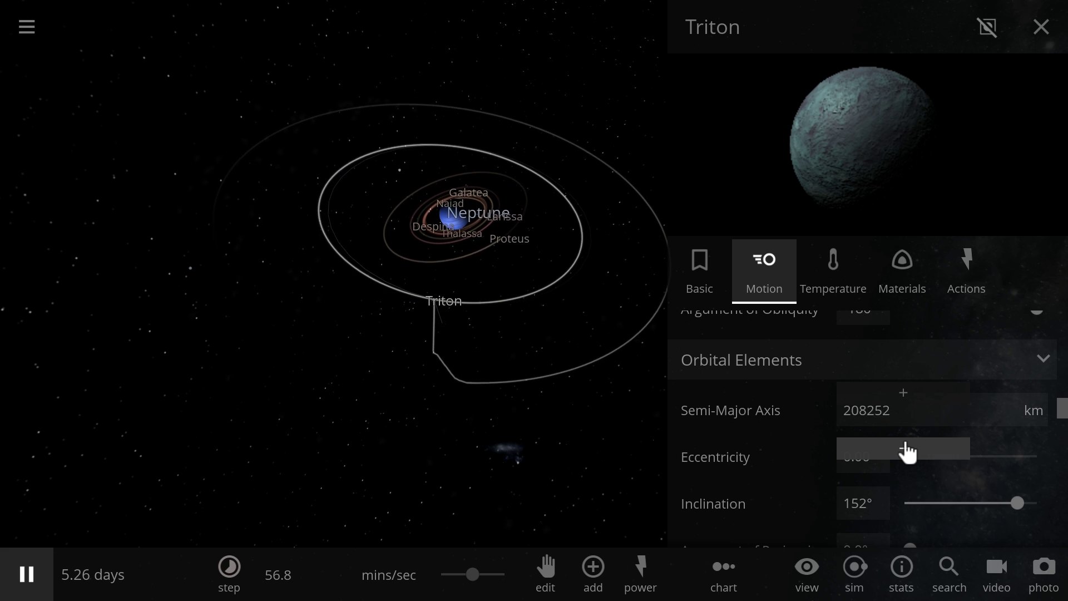
Reduce the semi-major axis of Triton's orbit to 43850 km, slowing the simulation to about 6 minutes per second along the way.
{"action": "left_click", "coordinate": [906, 449]}
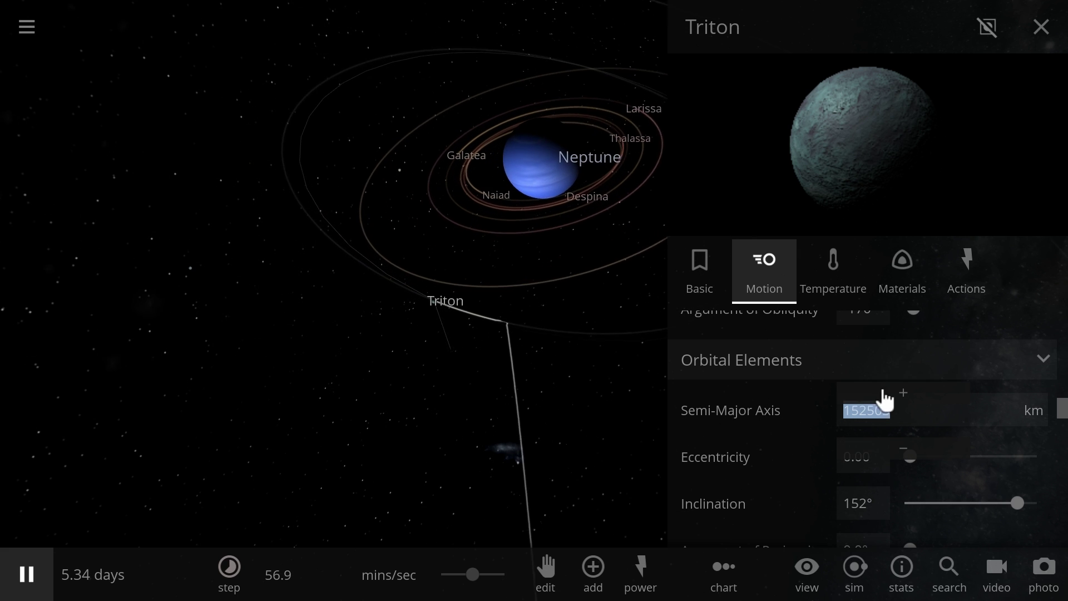
{"action": "left_click", "coordinate": [913, 449]}
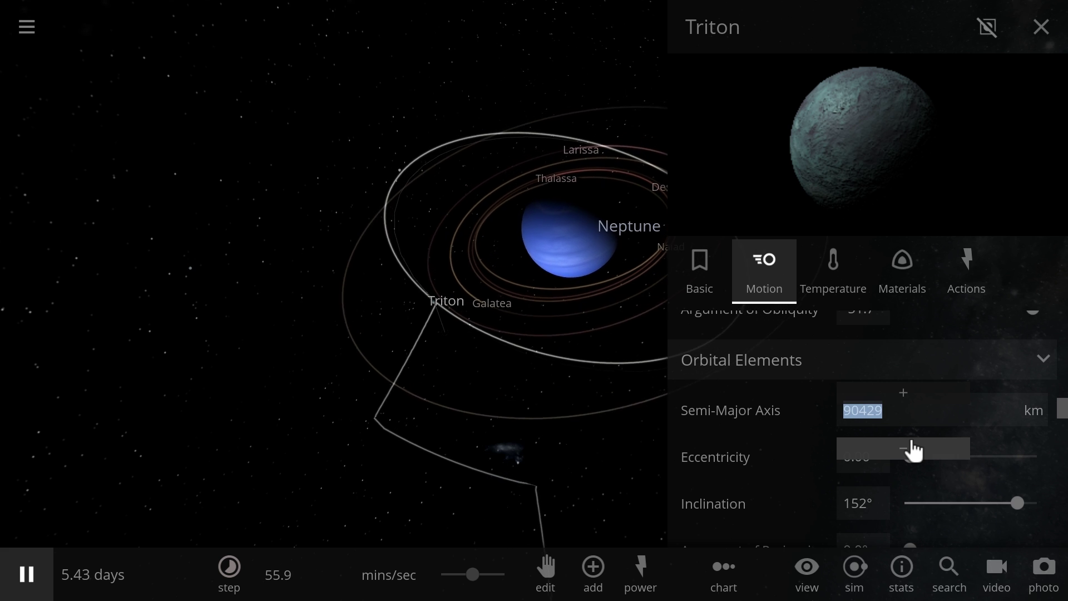
{"action": "left_click", "coordinate": [913, 449]}
{"action": "left_click_drag", "start_coordinate": [472, 574], "coordinate": [457, 503]}
{"action": "scroll", "coordinate": [475, 425], "scroll_direction": "up", "scroll_amount": 3}
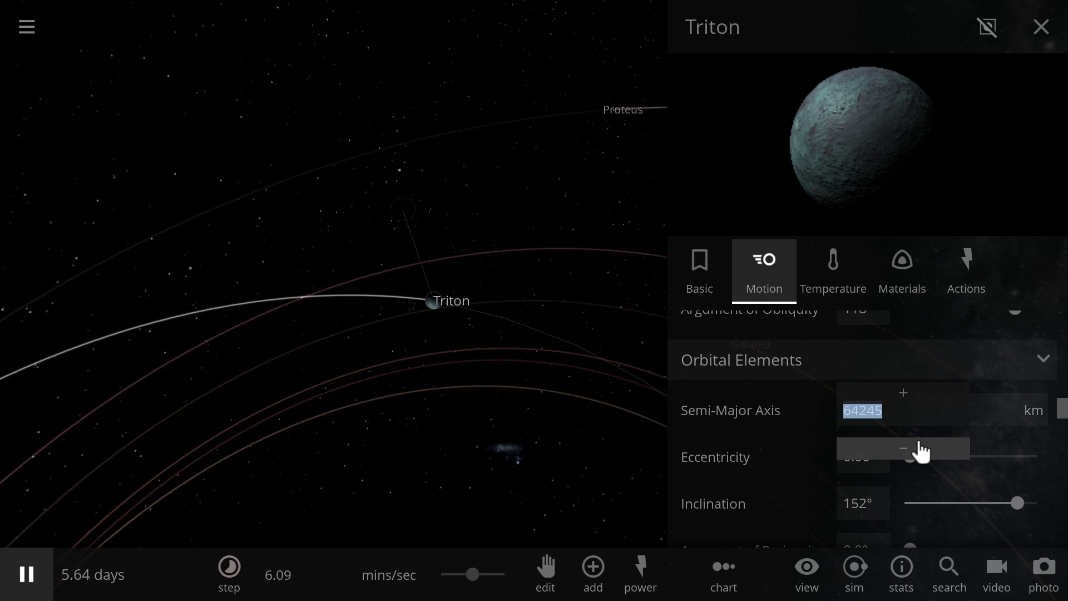
{"action": "left_click", "coordinate": [918, 448]}
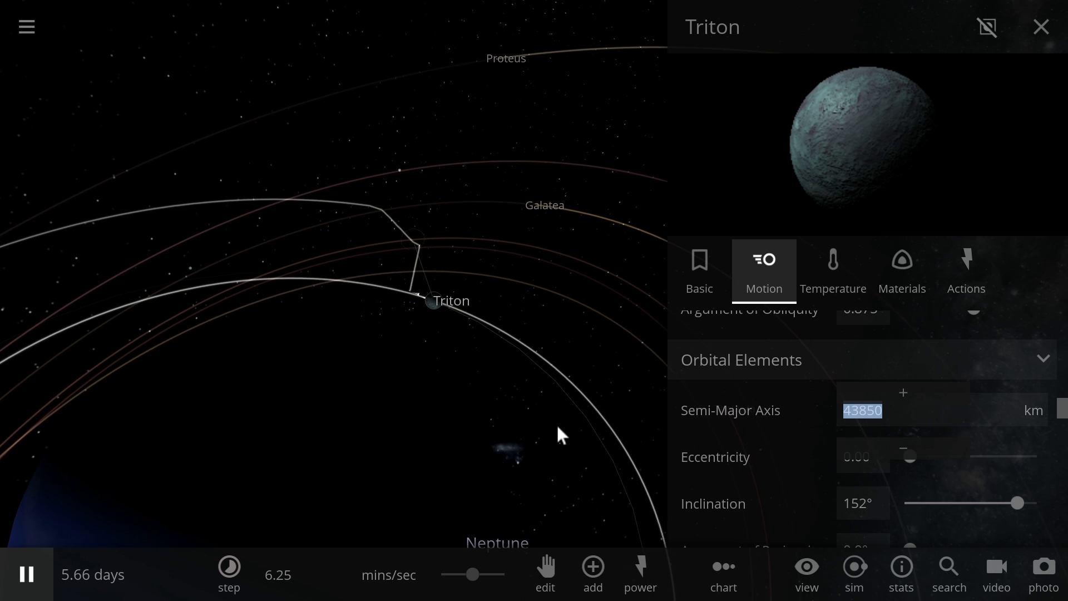
Shrink the semi-major axis of Triton's orbit further to 26796 km and close its properties.
{"action": "left_click_drag", "start_coordinate": [477, 377], "coordinate": [427, 350]}
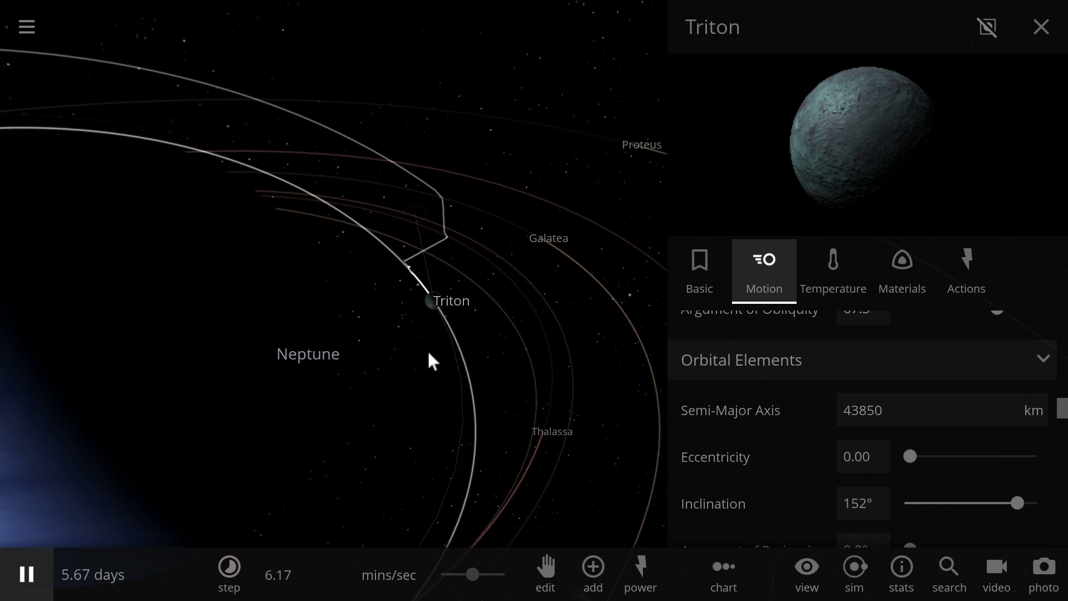
{"action": "left_click", "coordinate": [906, 410]}
{"action": "left_click", "coordinate": [900, 448]}
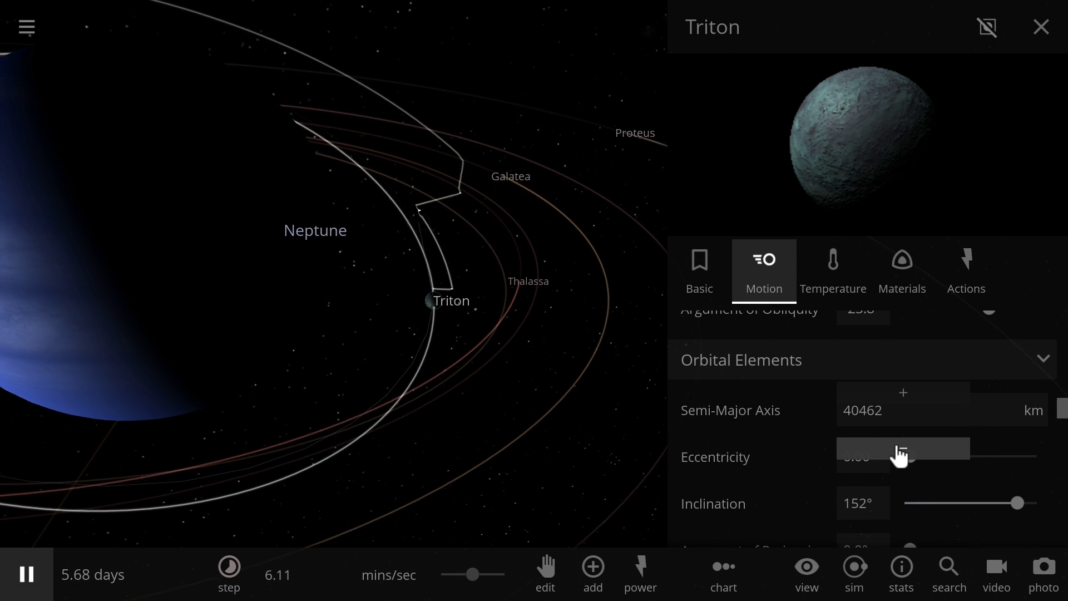
{"action": "left_click", "coordinate": [901, 448]}
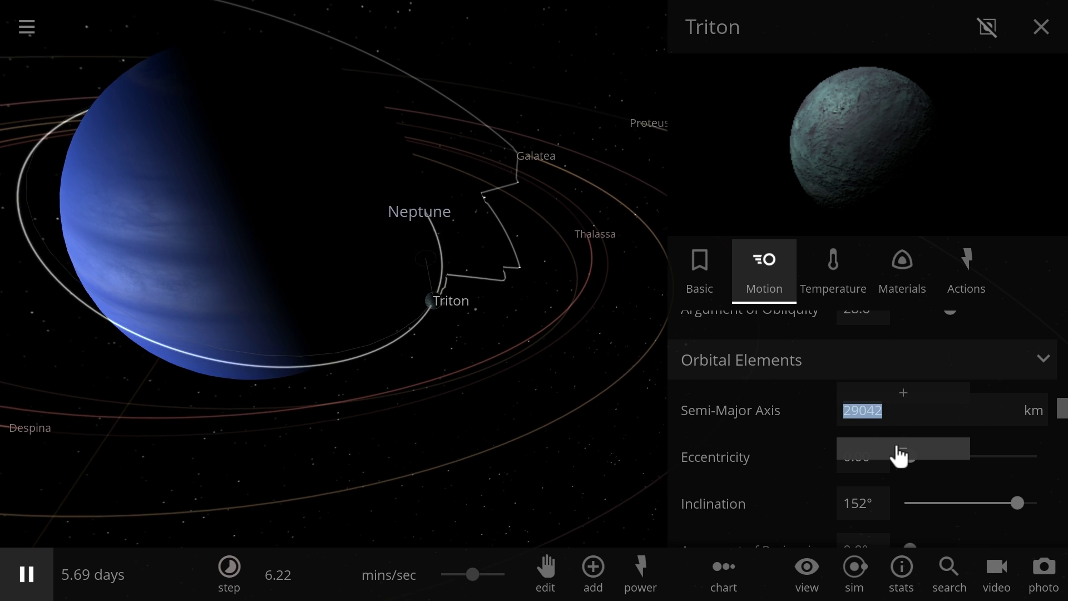
{"action": "left_click", "coordinate": [900, 448]}
{"action": "left_click", "coordinate": [900, 449]}
{"action": "left_click", "coordinate": [901, 449]}
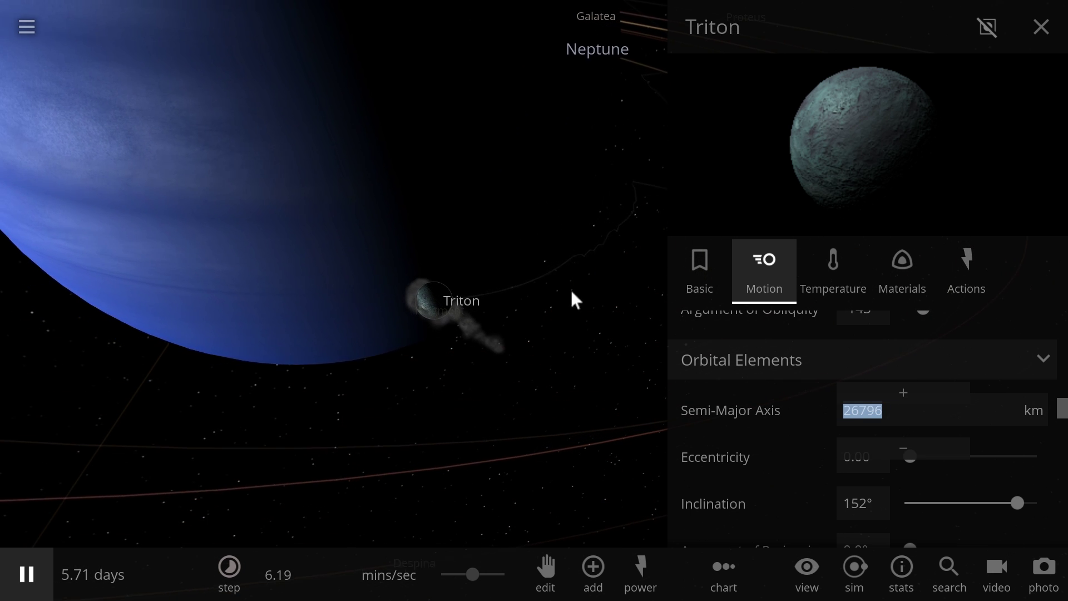
{"action": "left_click", "coordinate": [1041, 27]}
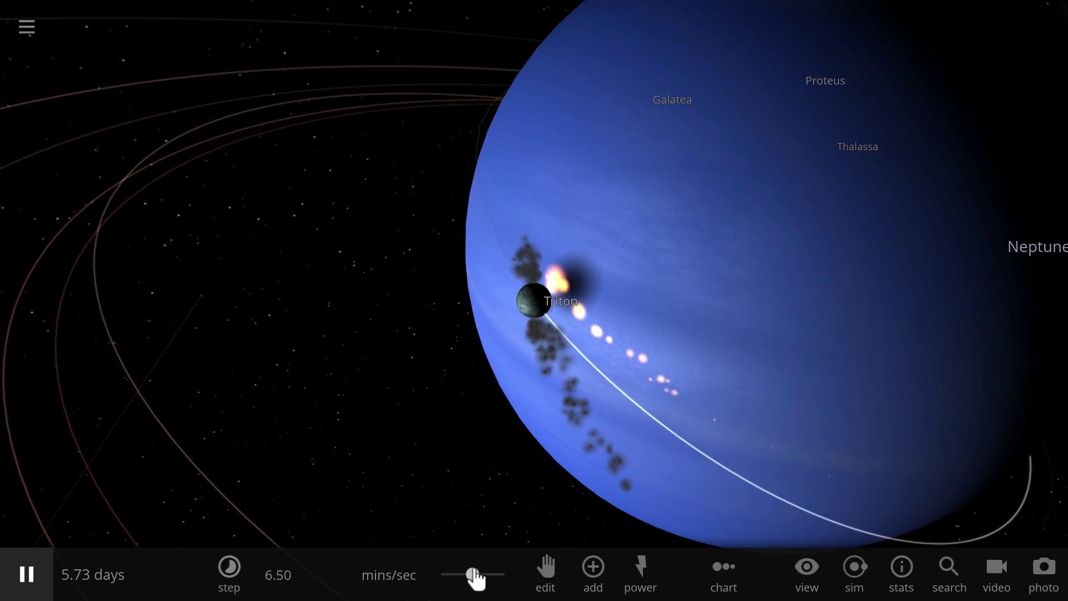
Speed up the simulation slightly and examine Triton close to Neptune, including the properties of one of its fragments.
{"action": "left_click_drag", "start_coordinate": [476, 579], "coordinate": [484, 575]}
{"action": "left_click_drag", "start_coordinate": [593, 425], "coordinate": [815, 449]}
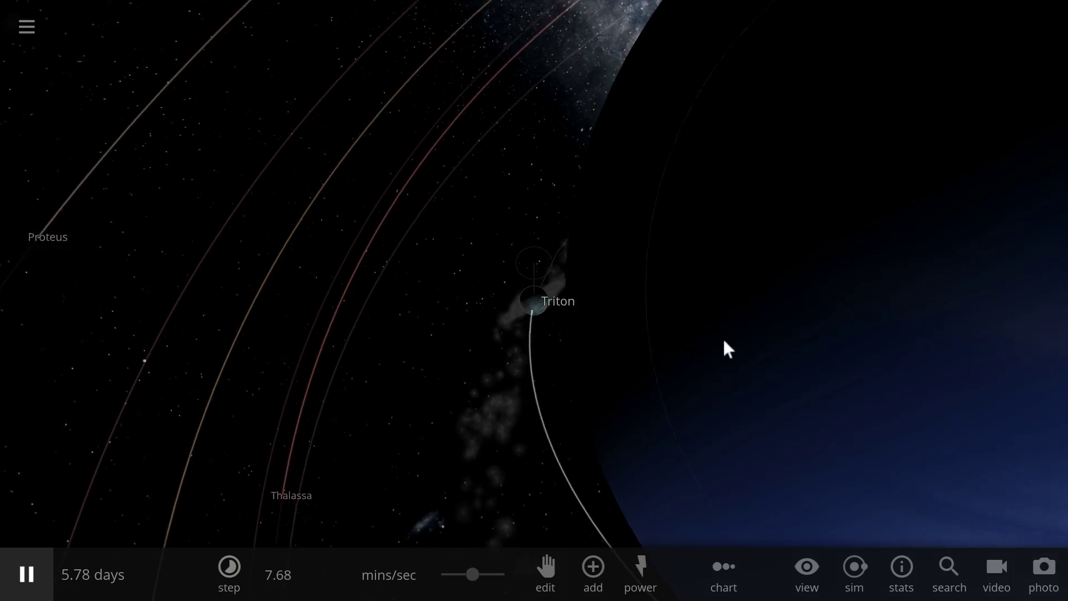
{"action": "left_click_drag", "start_coordinate": [736, 336], "coordinate": [823, 309]}
{"action": "left_click", "coordinate": [744, 301]}
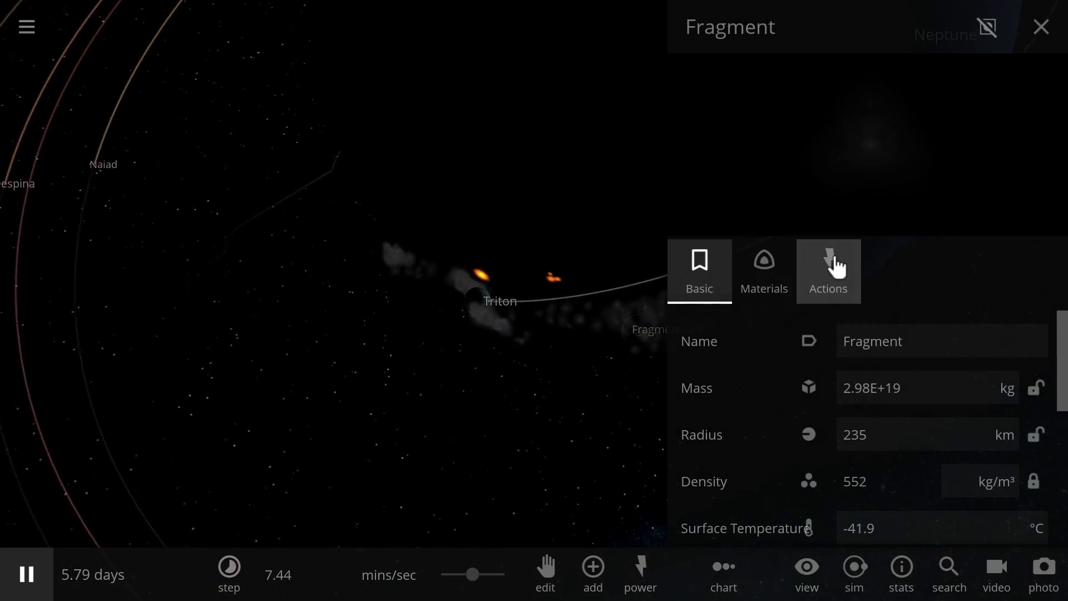
{"action": "left_click", "coordinate": [1040, 26]}
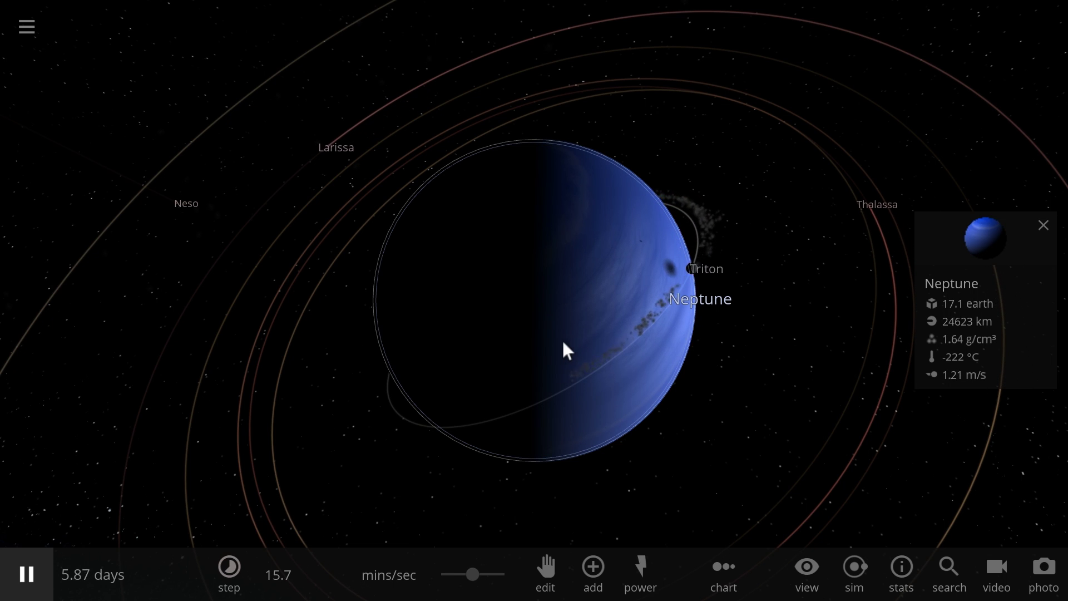
Add a wide particle ring around Neptune extending to about Proteus's orbit, and view it from another angle.
{"action": "left_click", "coordinate": [593, 581]}
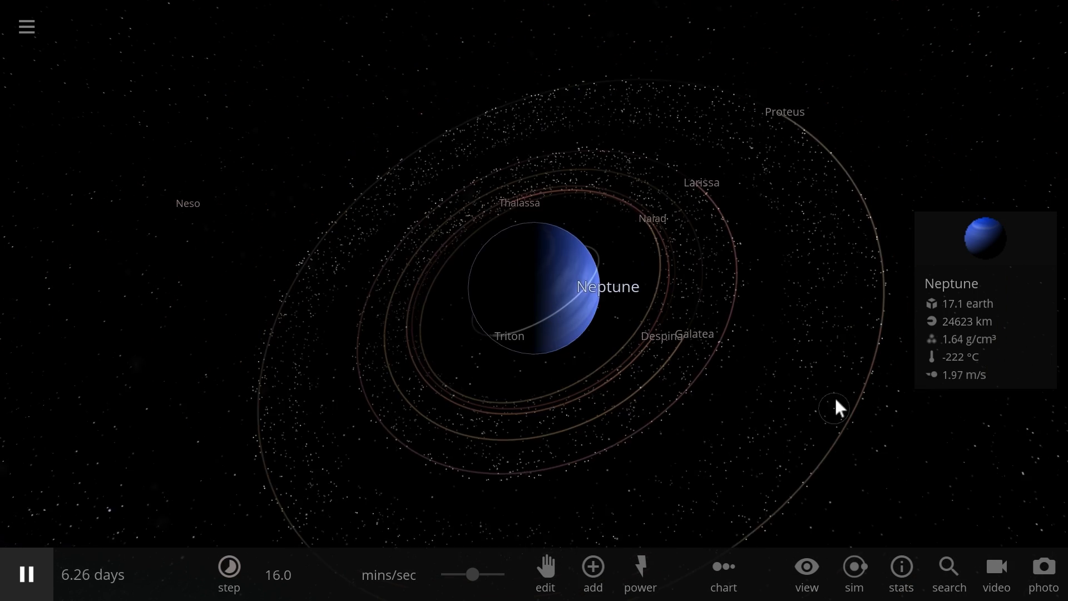
{"action": "left_click_drag", "start_coordinate": [834, 399], "coordinate": [532, 404]}
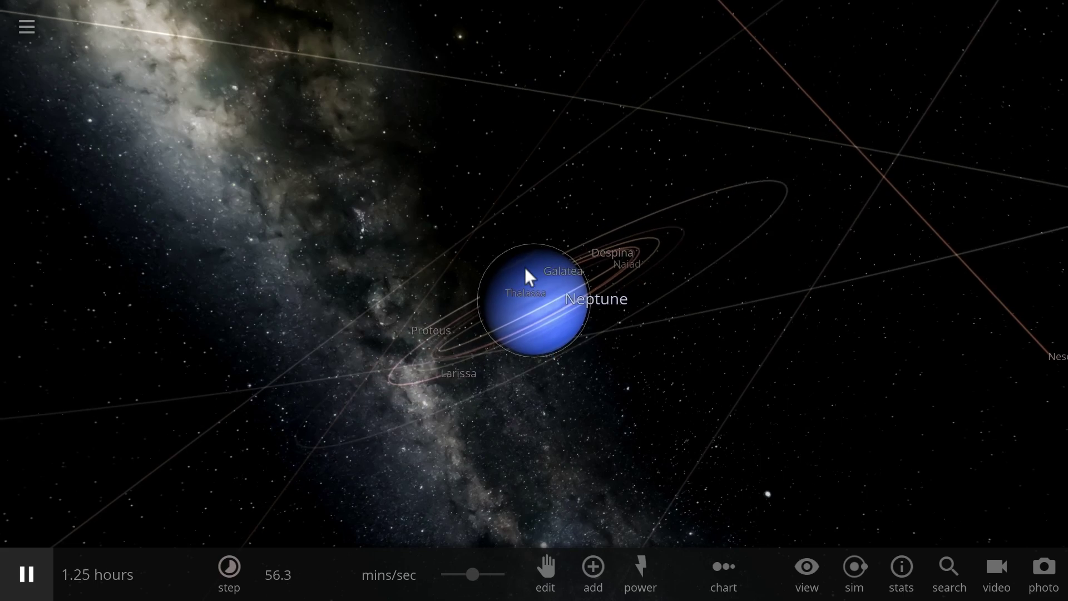
Select Triton in the restarted Neptune simulation and examine its surface up close with Neptune in the background.
{"action": "scroll", "coordinate": [525, 267], "scroll_direction": "down", "scroll_amount": 3}
{"action": "left_click", "coordinate": [462, 252]}
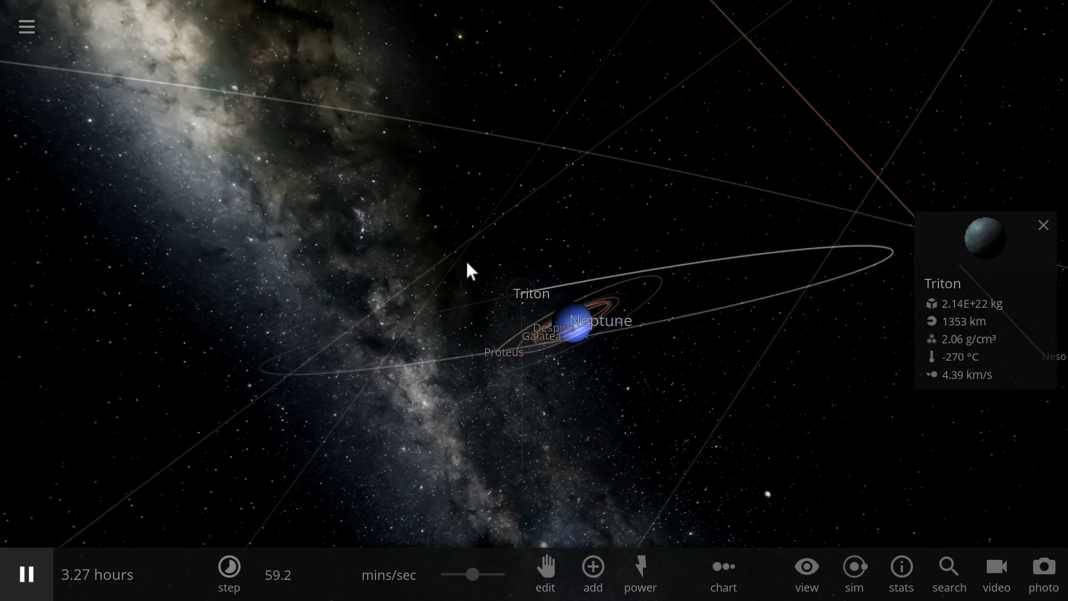
{"action": "left_click_drag", "start_coordinate": [466, 260], "coordinate": [575, 308]}
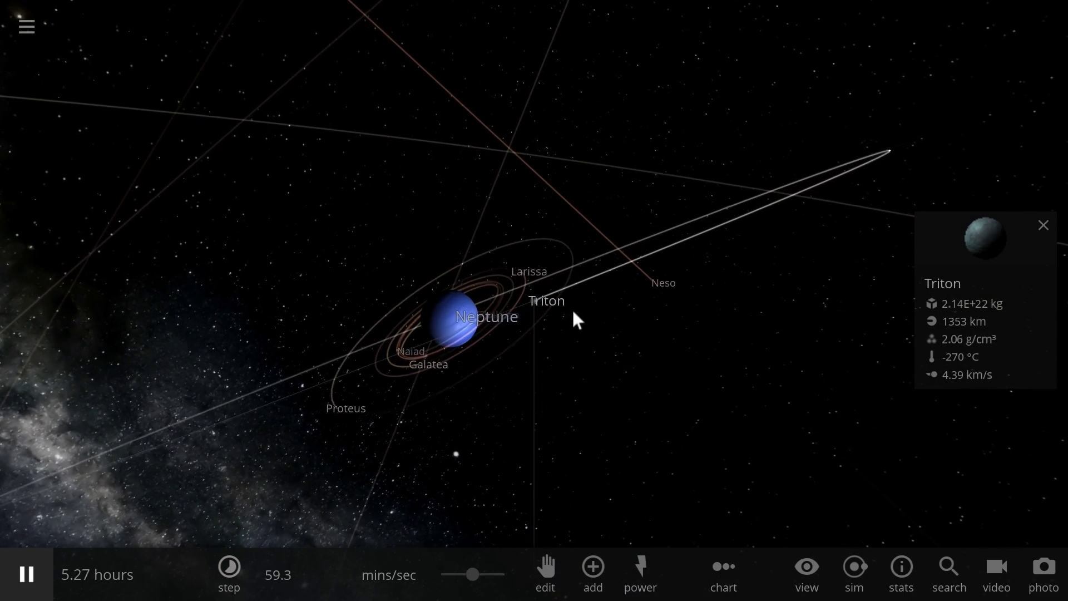
{"action": "scroll", "coordinate": [536, 326], "scroll_direction": "up", "scroll_amount": 5}
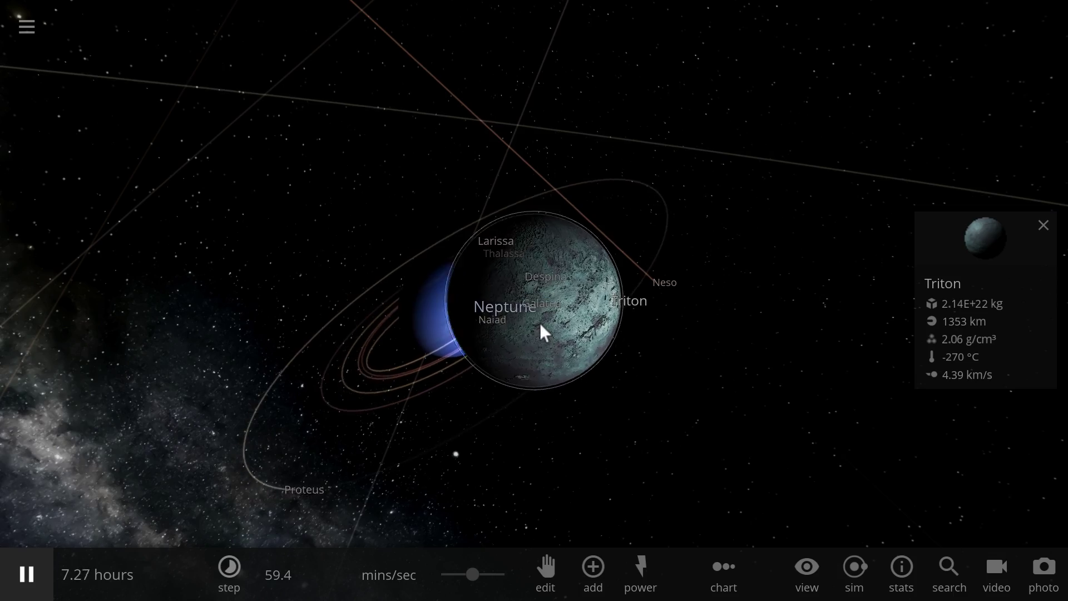
{"action": "scroll", "coordinate": [540, 322], "scroll_direction": "up", "scroll_amount": 3}
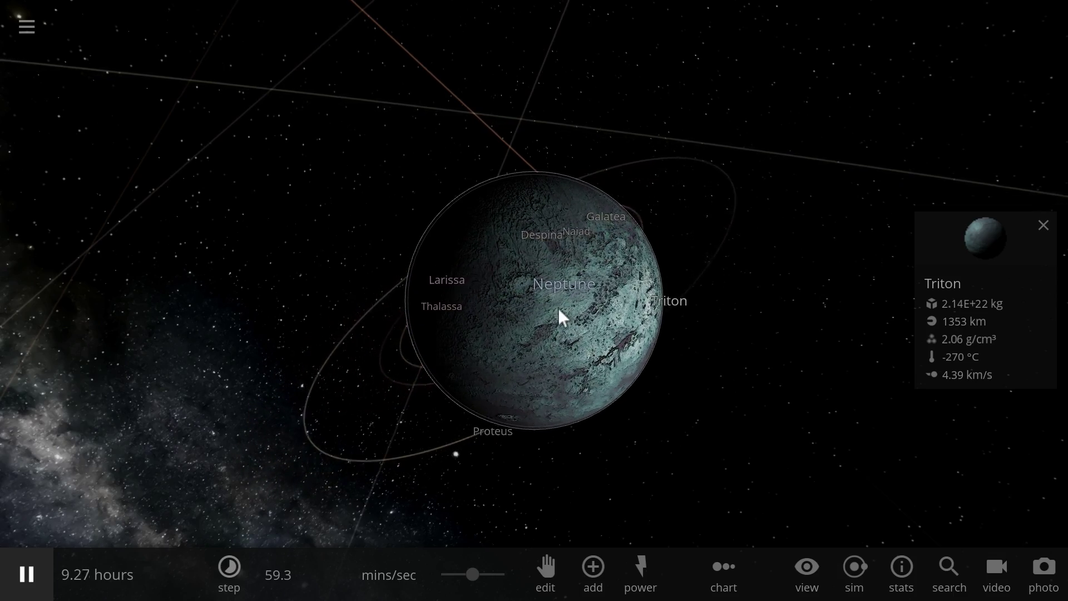
{"action": "left_click_drag", "start_coordinate": [557, 308], "coordinate": [548, 304]}
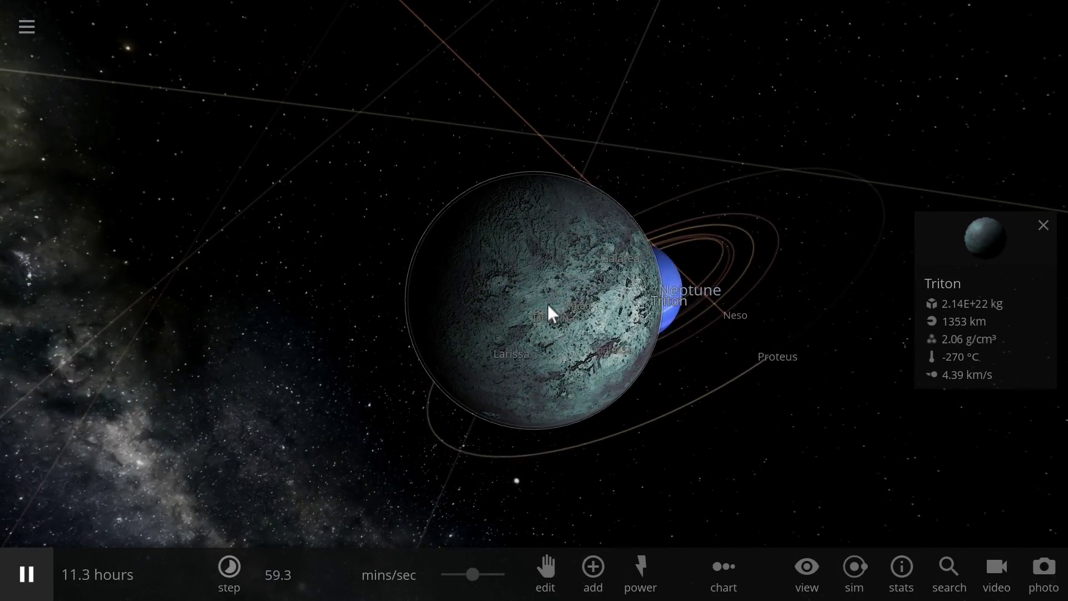
{"action": "scroll", "coordinate": [547, 304], "scroll_direction": "up", "scroll_amount": 3}
{"action": "left_click_drag", "start_coordinate": [625, 303], "coordinate": [607, 312]}
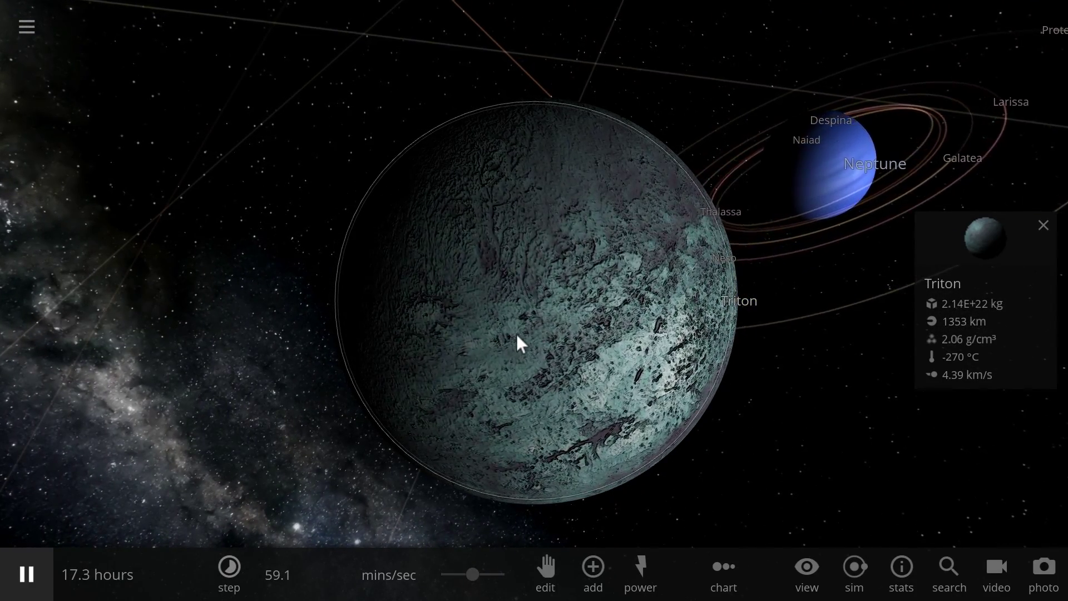
{"action": "left_click_drag", "start_coordinate": [516, 334], "coordinate": [528, 341]}
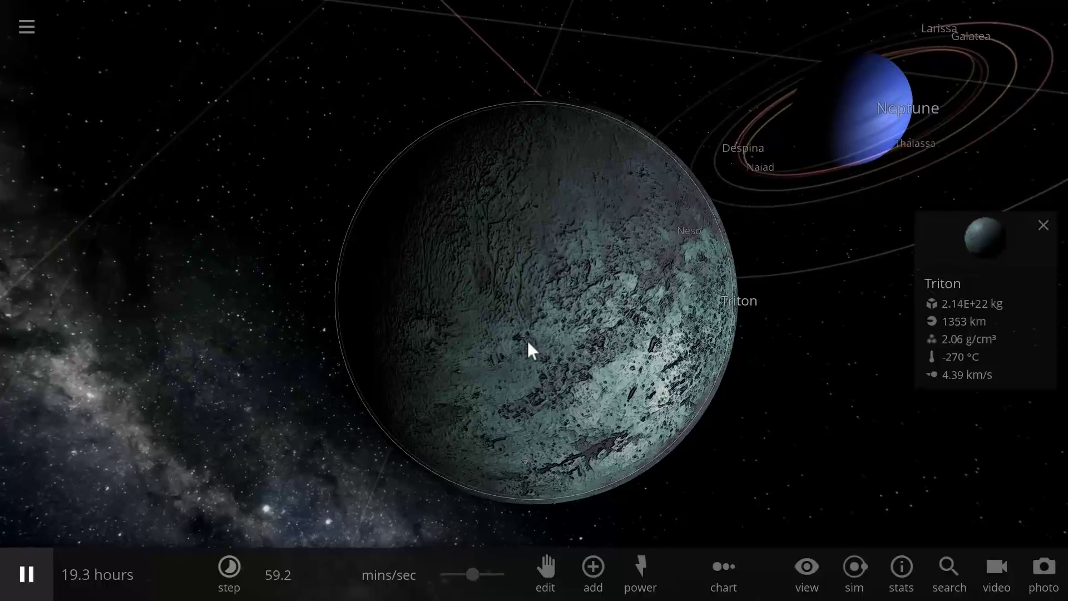
Open Triton's temperature properties and give it an atmosphere with a surface pressure of 1.00 hPa.
{"action": "left_click", "coordinate": [979, 235]}
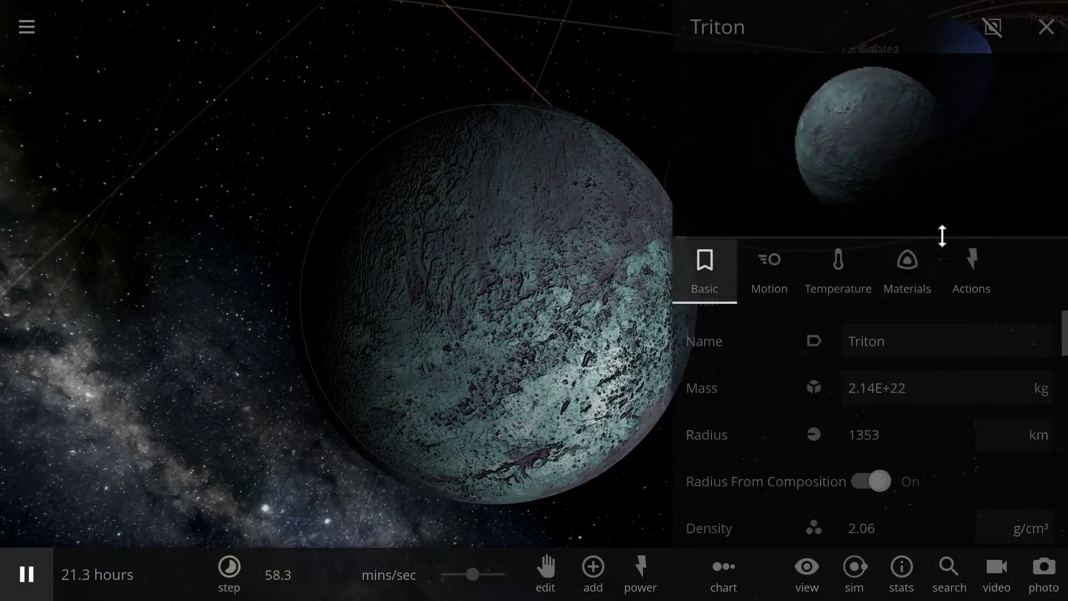
{"action": "left_click", "coordinate": [843, 270]}
{"action": "scroll", "coordinate": [889, 369], "scroll_direction": "down", "scroll_amount": 5}
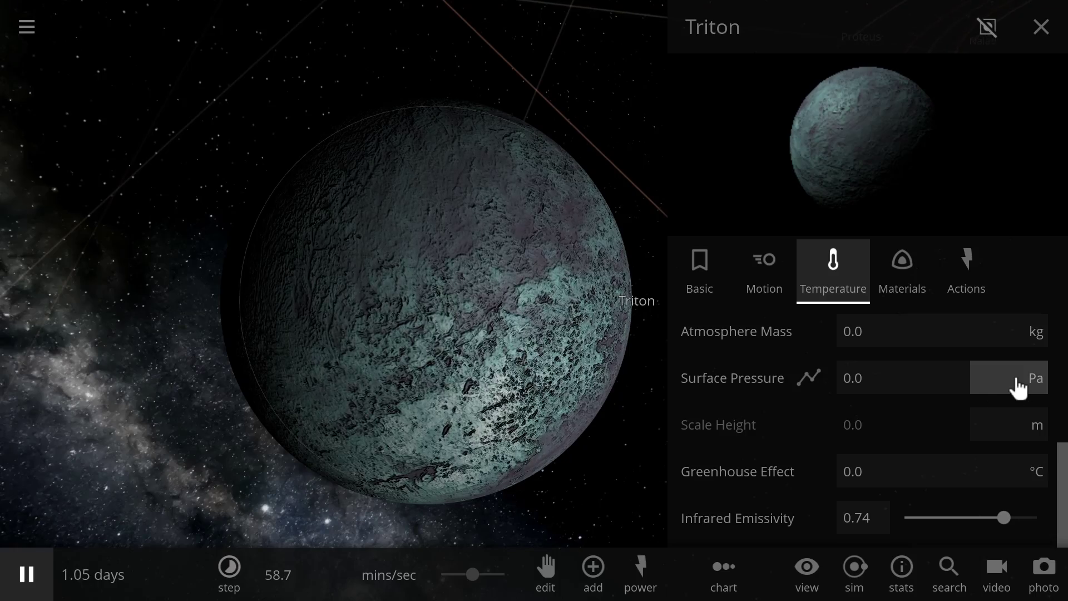
{"action": "left_click", "coordinate": [950, 377]}
{"action": "type", "text": "1.00"}
{"action": "key", "text": "Return"}
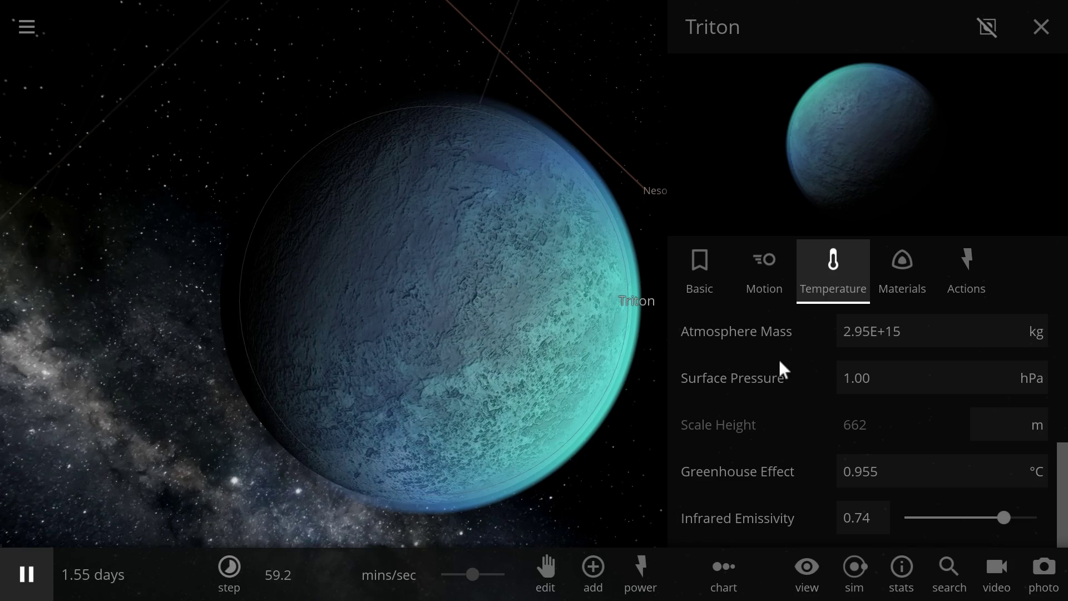
Examine Triton's surface and new atmosphere from several sides and distances, including the lit and dark hemispheres.
{"action": "mouse_move", "coordinate": [698, 373]}
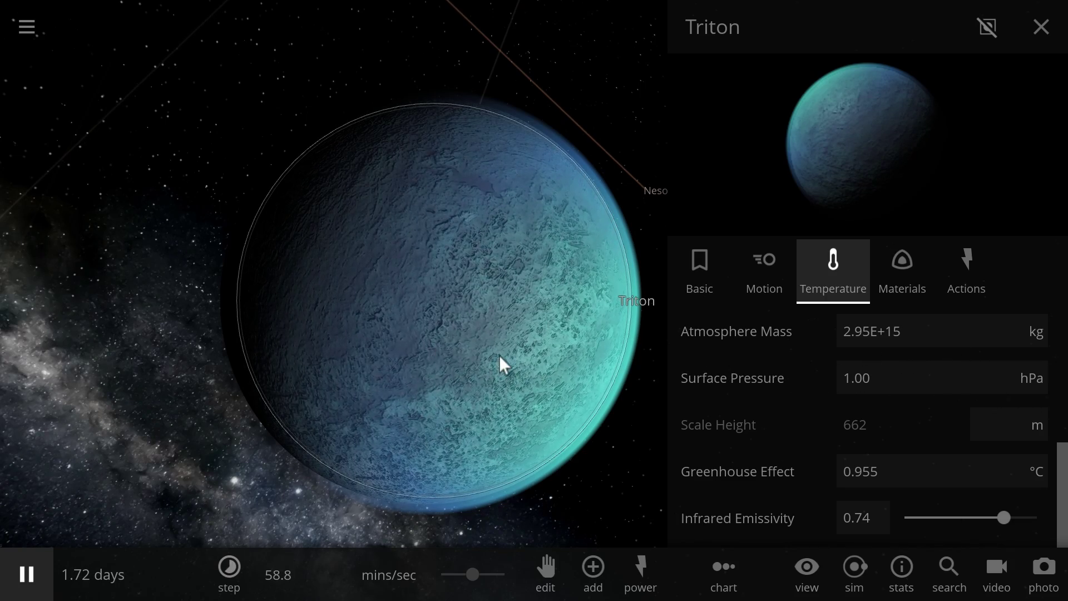
{"action": "scroll", "coordinate": [499, 357], "scroll_direction": "up", "scroll_amount": 2}
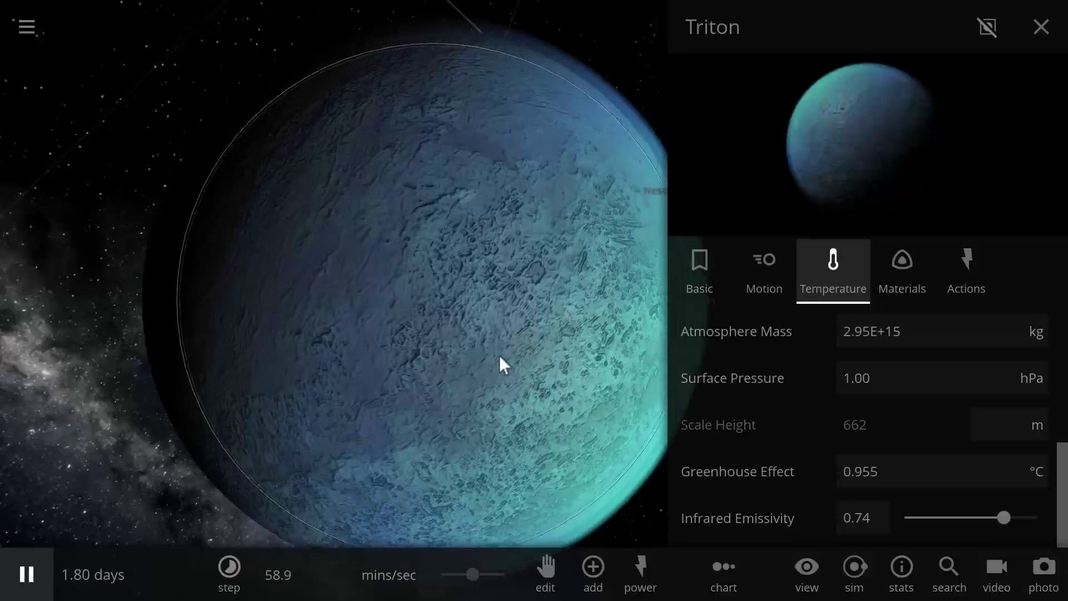
{"action": "scroll", "coordinate": [468, 350], "scroll_direction": "down", "scroll_amount": 3}
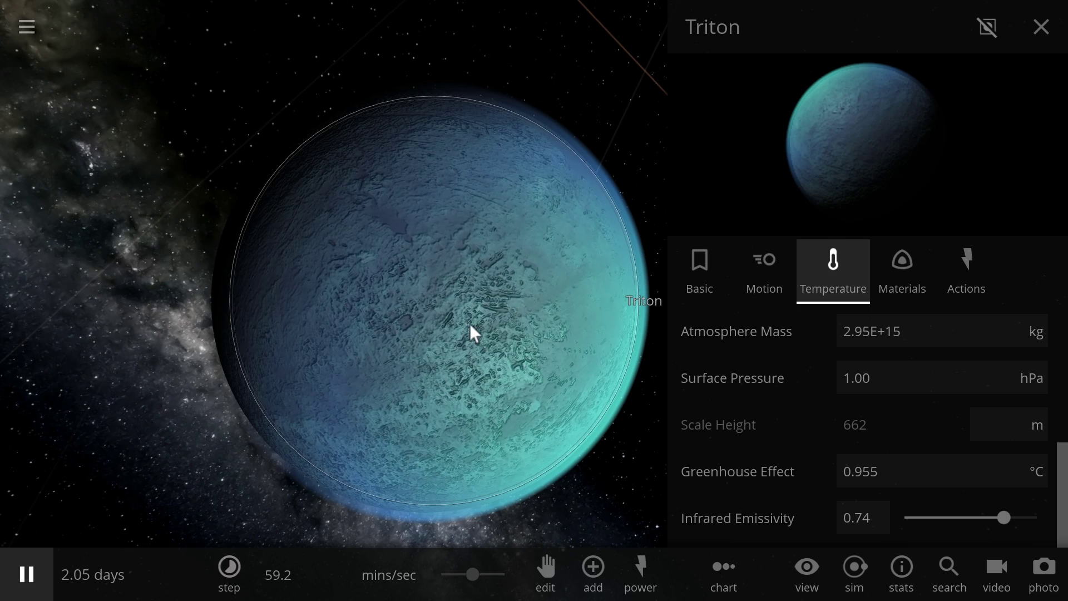
{"action": "left_click_drag", "start_coordinate": [470, 322], "coordinate": [492, 322]}
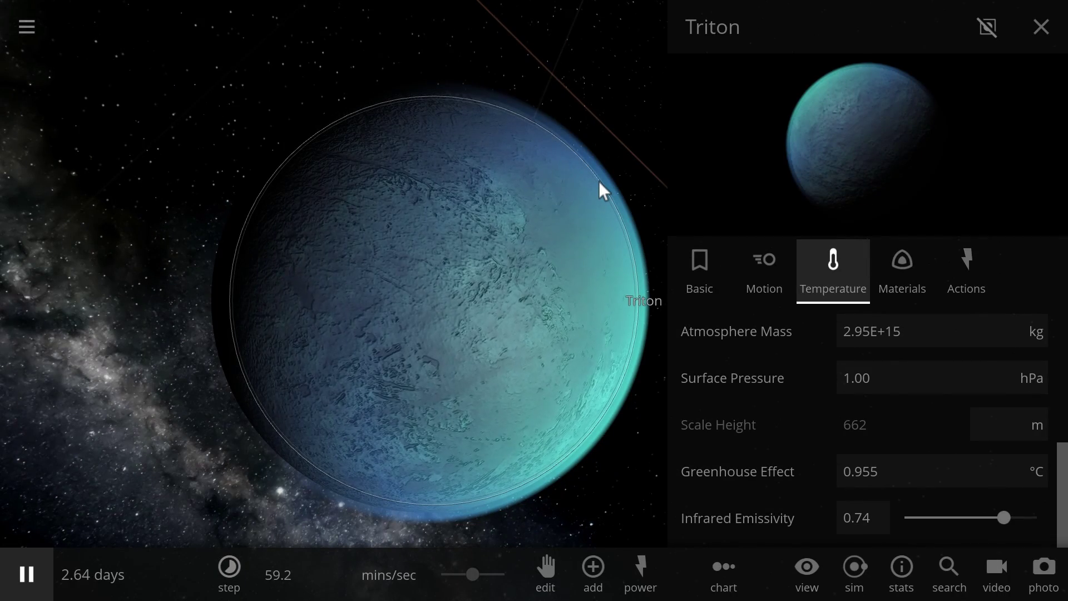
{"action": "left_click_drag", "start_coordinate": [590, 188], "coordinate": [428, 212]}
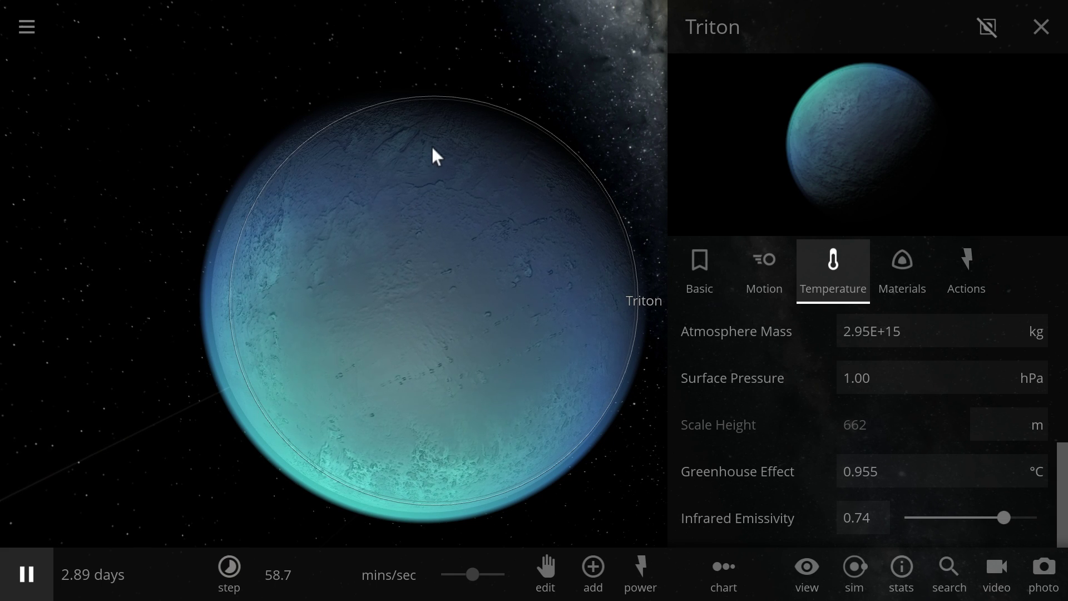
{"action": "left_click_drag", "start_coordinate": [432, 146], "coordinate": [395, 223]}
{"action": "scroll", "coordinate": [395, 223], "scroll_direction": "down", "scroll_amount": 3}
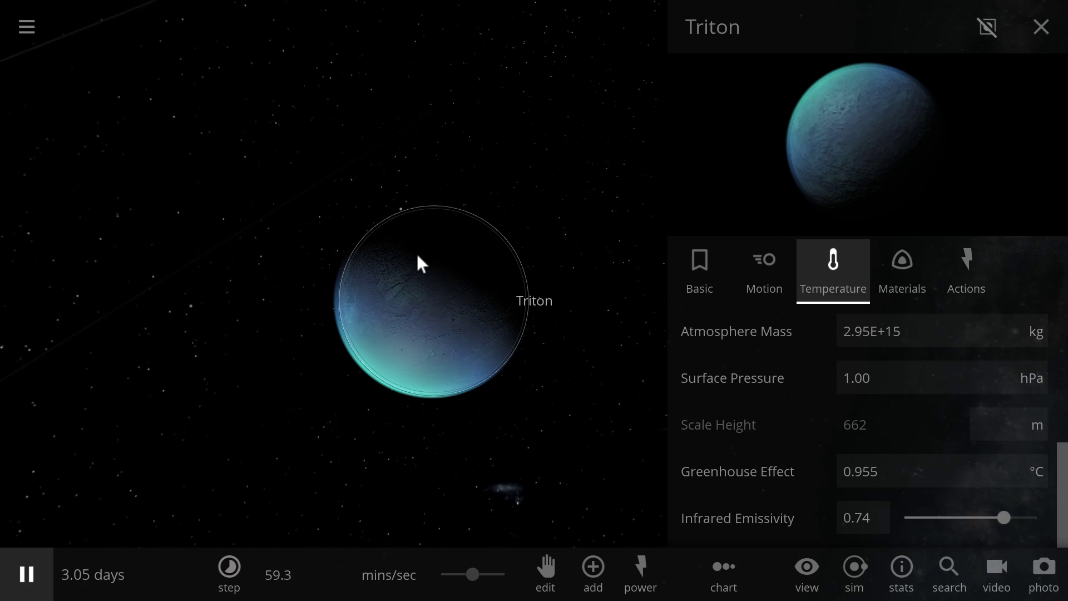
{"action": "left_click_drag", "start_coordinate": [489, 135], "coordinate": [432, 292]}
{"action": "scroll", "coordinate": [432, 292], "scroll_direction": "up", "scroll_amount": 3}
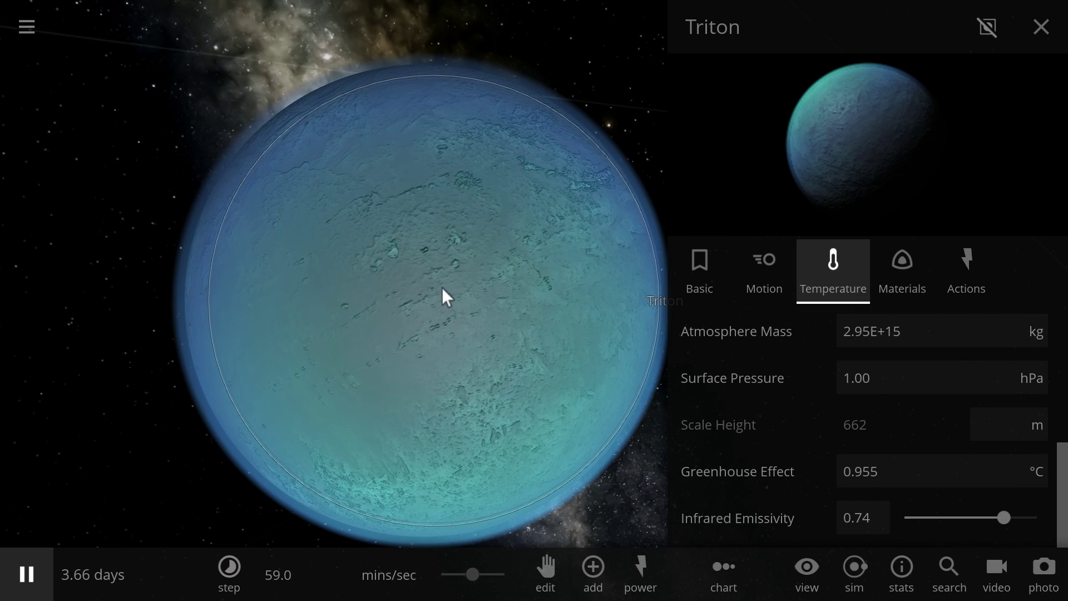
{"action": "left_click_drag", "start_coordinate": [383, 250], "coordinate": [376, 262]}
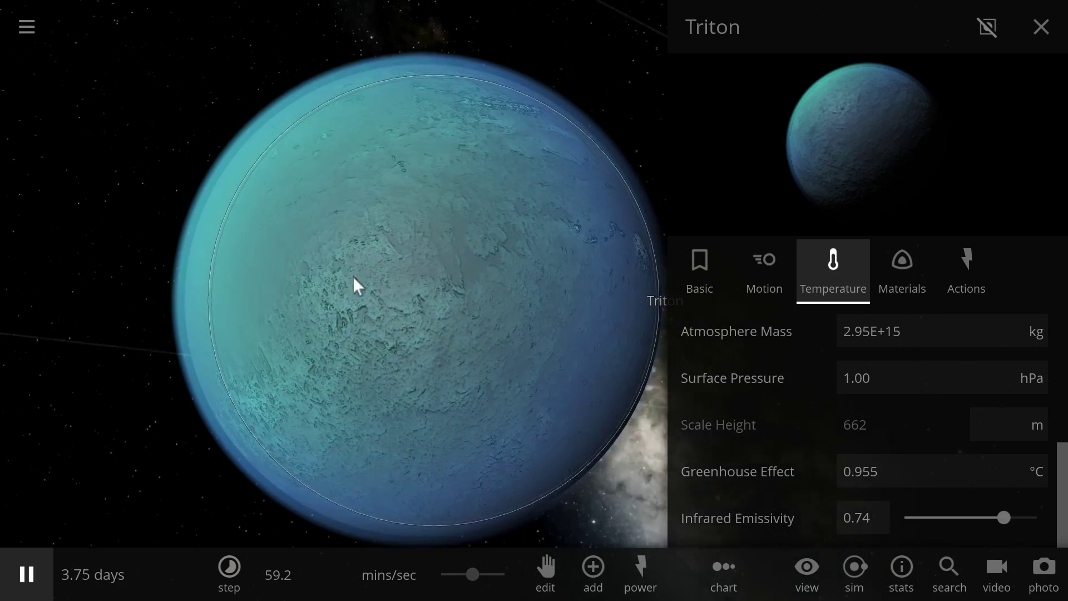
Speed up the simulation to about 10 hours per second, close Triton's properties and view its night side.
{"action": "left_click_drag", "start_coordinate": [473, 575], "coordinate": [503, 580]}
{"action": "scroll", "coordinate": [457, 389], "scroll_direction": "down", "scroll_amount": 3}
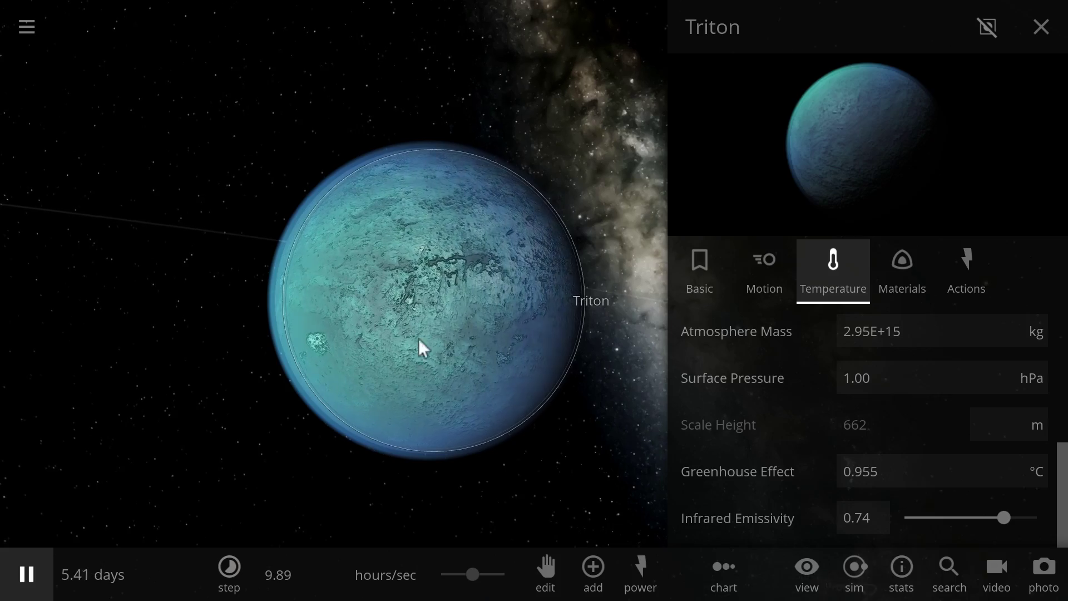
{"action": "left_click_drag", "start_coordinate": [386, 330], "coordinate": [542, 350]}
{"action": "left_click", "coordinate": [1044, 35]}
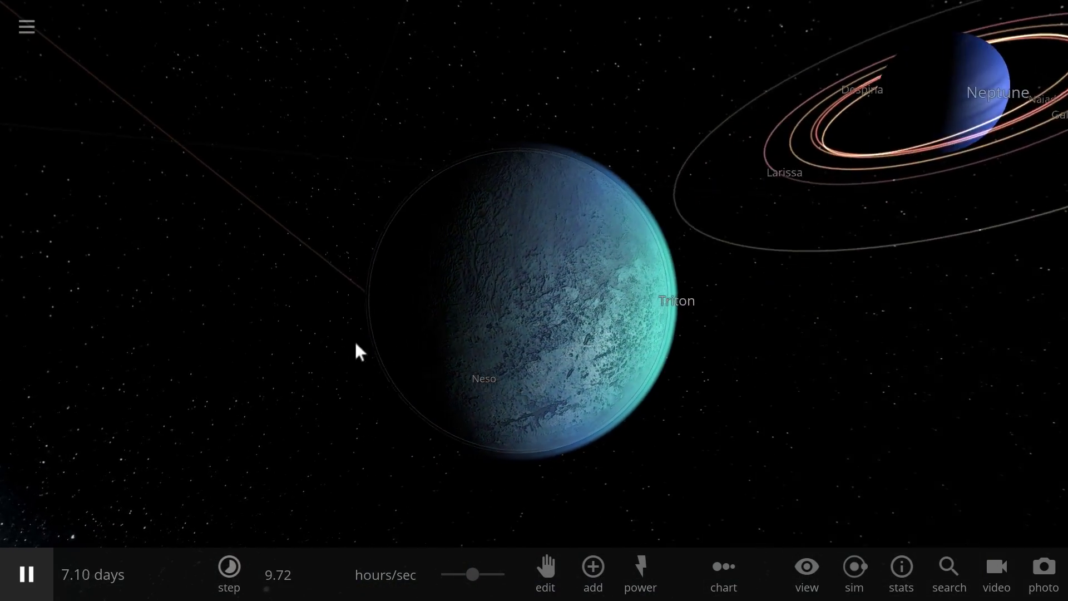
{"action": "left_click_drag", "start_coordinate": [364, 343], "coordinate": [464, 298]}
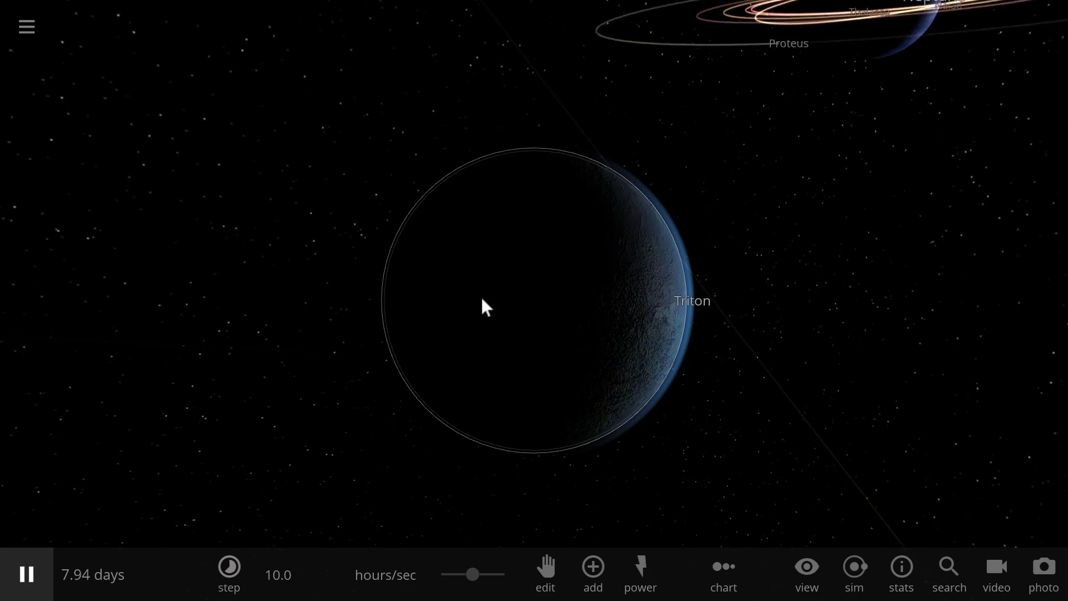
Examine Triton's lit hemisphere up close and slow the simulation to about 48 minutes per second.
{"action": "key", "text": "space"}
{"action": "key", "text": "space"}
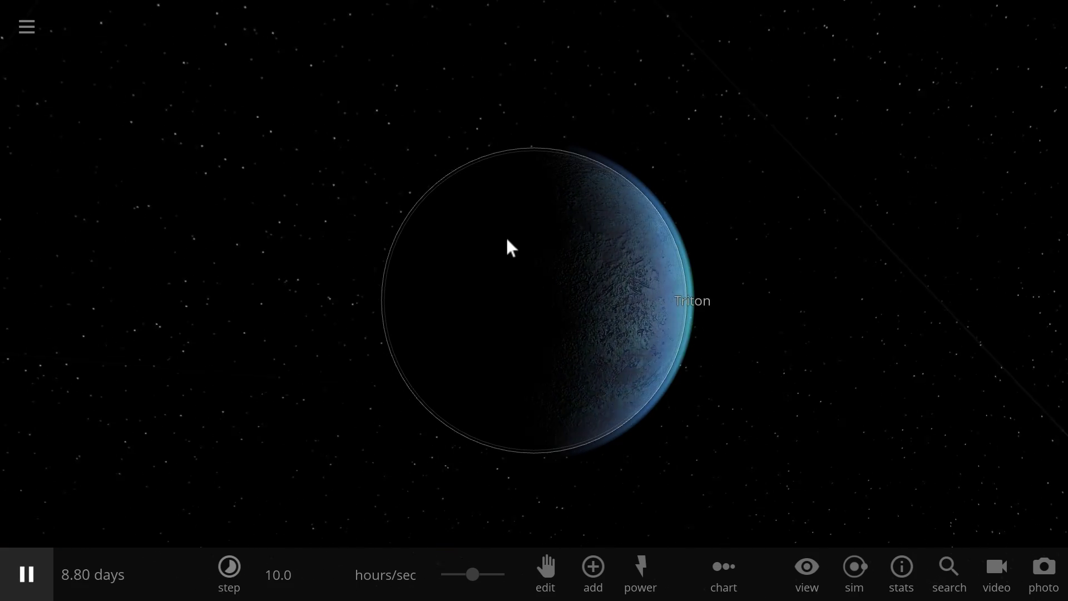
{"action": "left_click_drag", "start_coordinate": [506, 236], "coordinate": [435, 234]}
{"action": "scroll", "coordinate": [563, 255], "scroll_direction": "up", "scroll_amount": 3}
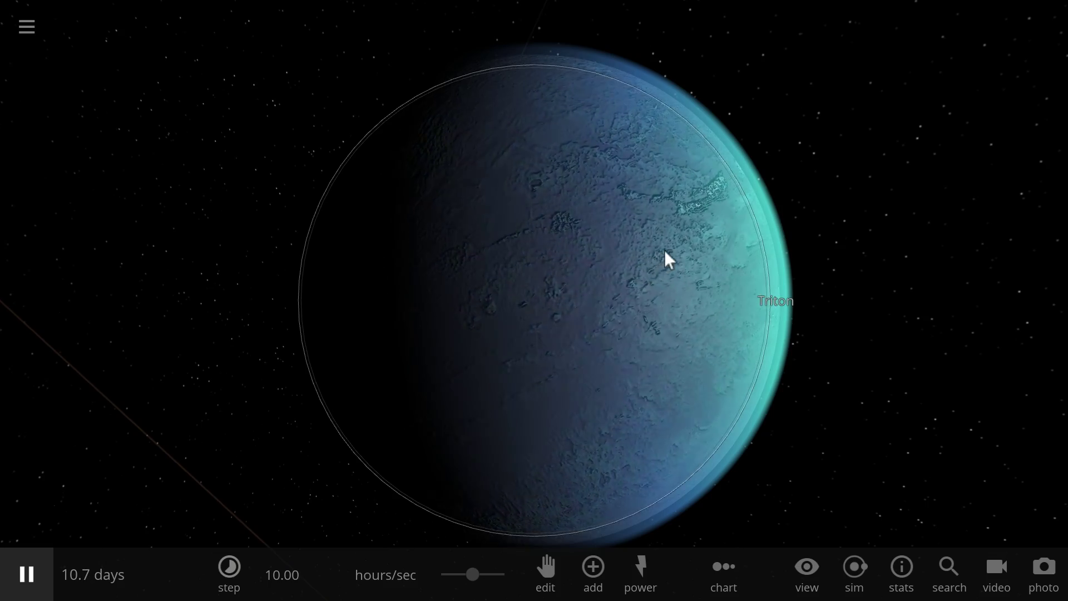
{"action": "left_click_drag", "start_coordinate": [665, 254], "coordinate": [544, 272]}
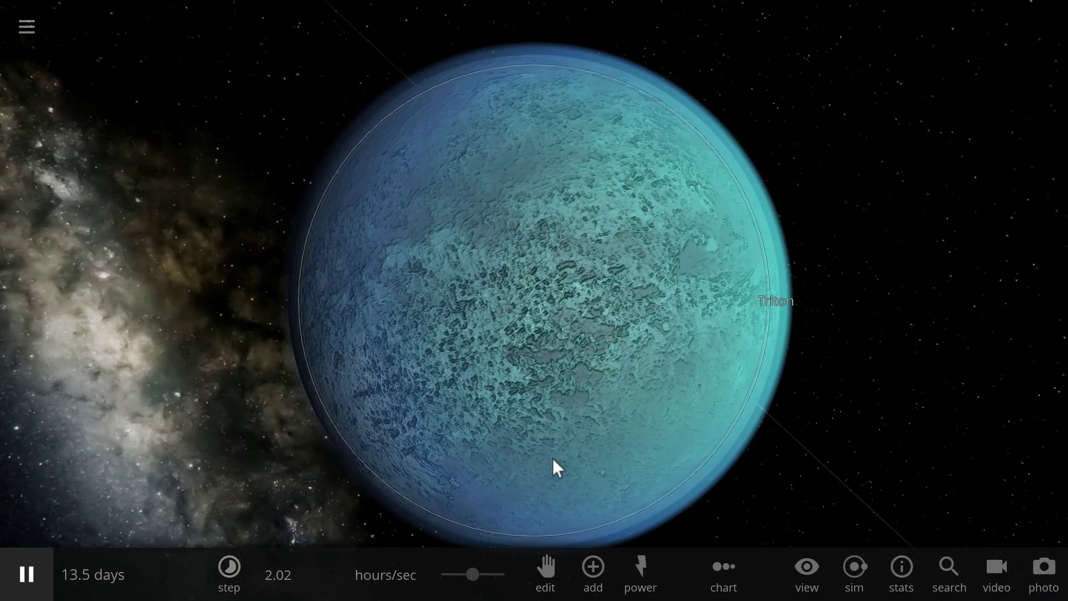
{"action": "scroll", "coordinate": [552, 458], "scroll_direction": "up", "scroll_amount": 4}
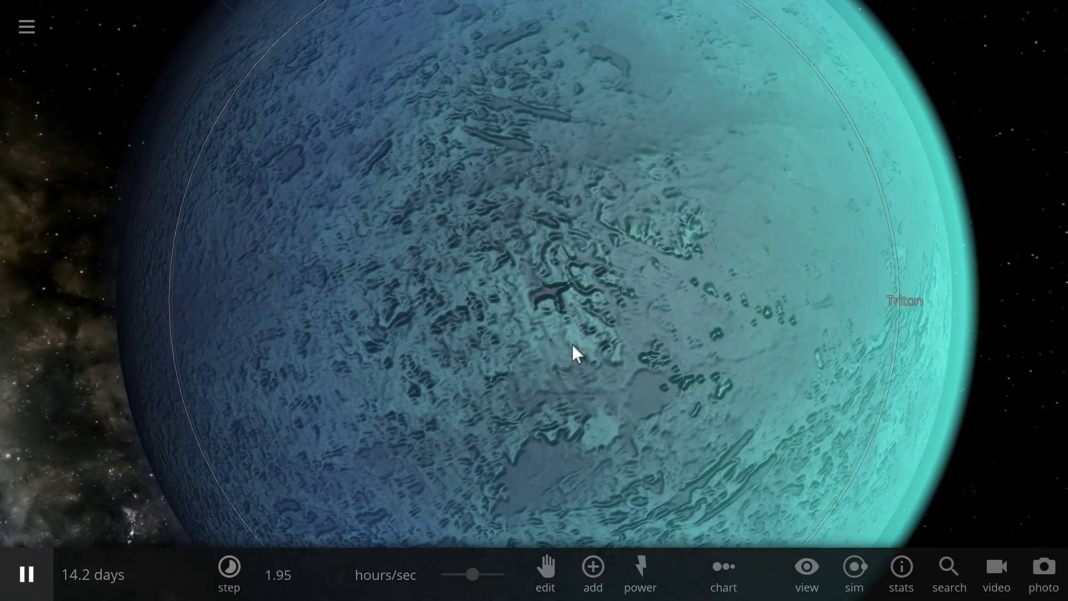
{"action": "left_click_drag", "start_coordinate": [475, 580], "coordinate": [459, 581]}
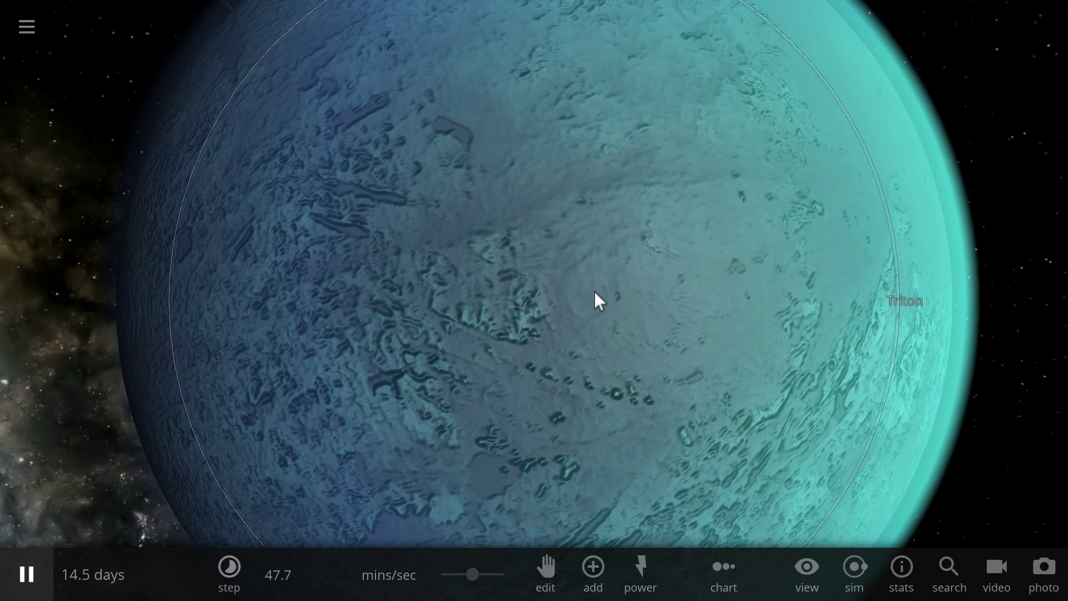
{"action": "left_click_drag", "start_coordinate": [594, 291], "coordinate": [557, 289]}
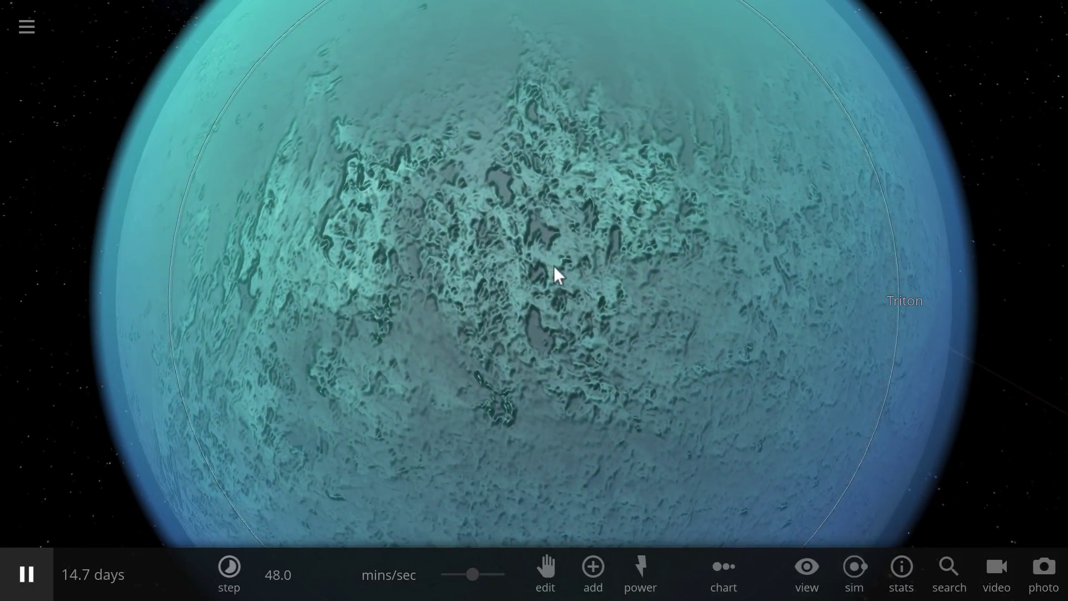
View Triton's whole orbit around Neptune together with the orbits of the inner moons.
{"action": "scroll", "coordinate": [555, 269], "scroll_direction": "down", "scroll_amount": 5}
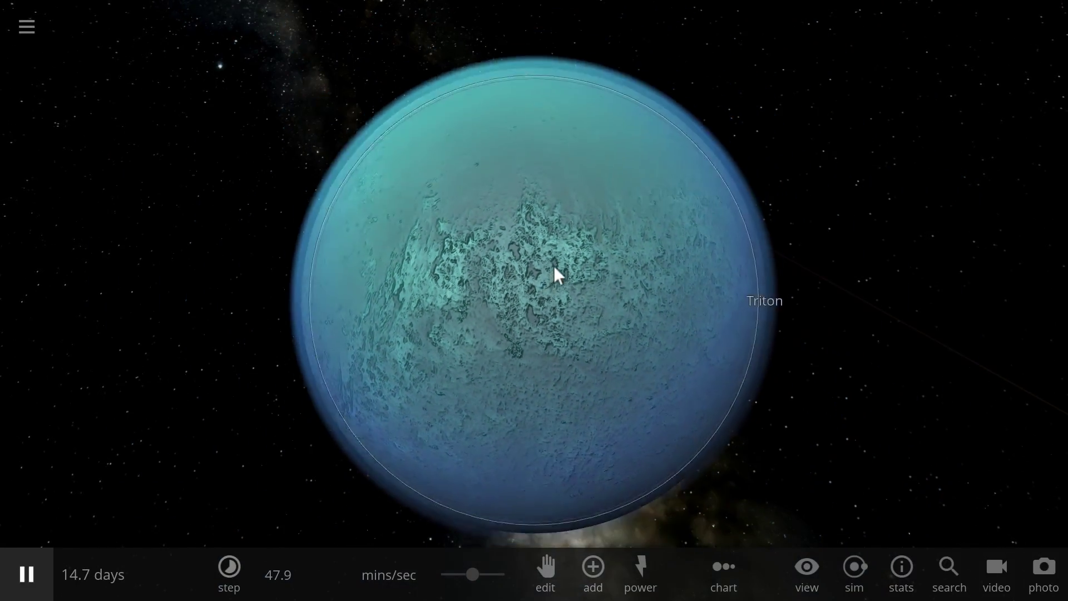
{"action": "left_click_drag", "start_coordinate": [555, 269], "coordinate": [823, 345]}
{"action": "scroll", "coordinate": [734, 356], "scroll_direction": "down", "scroll_amount": 10}
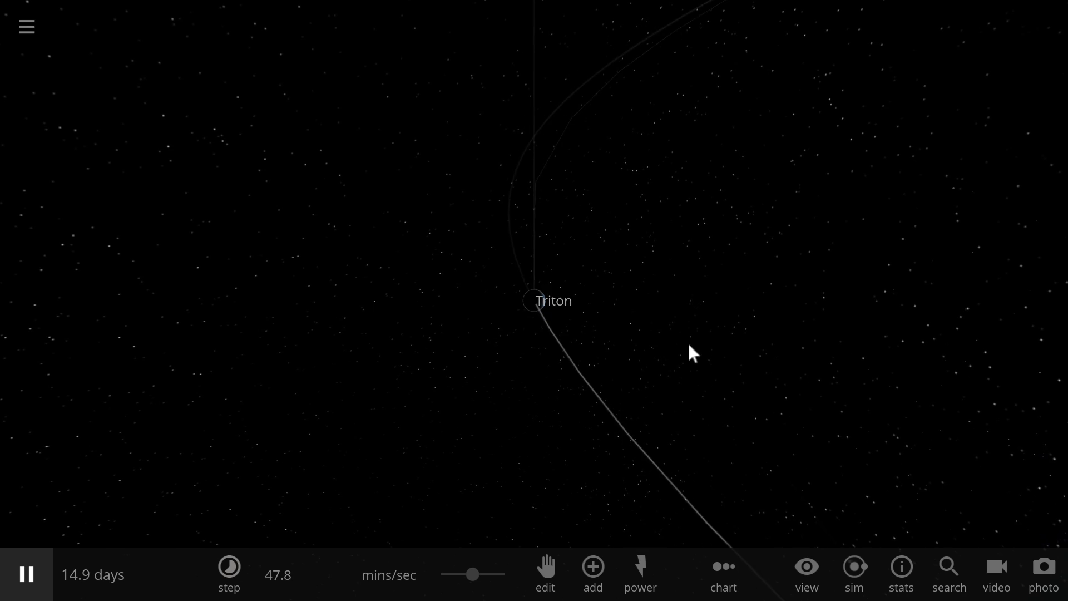
{"action": "left_click_drag", "start_coordinate": [689, 346], "coordinate": [594, 292]}
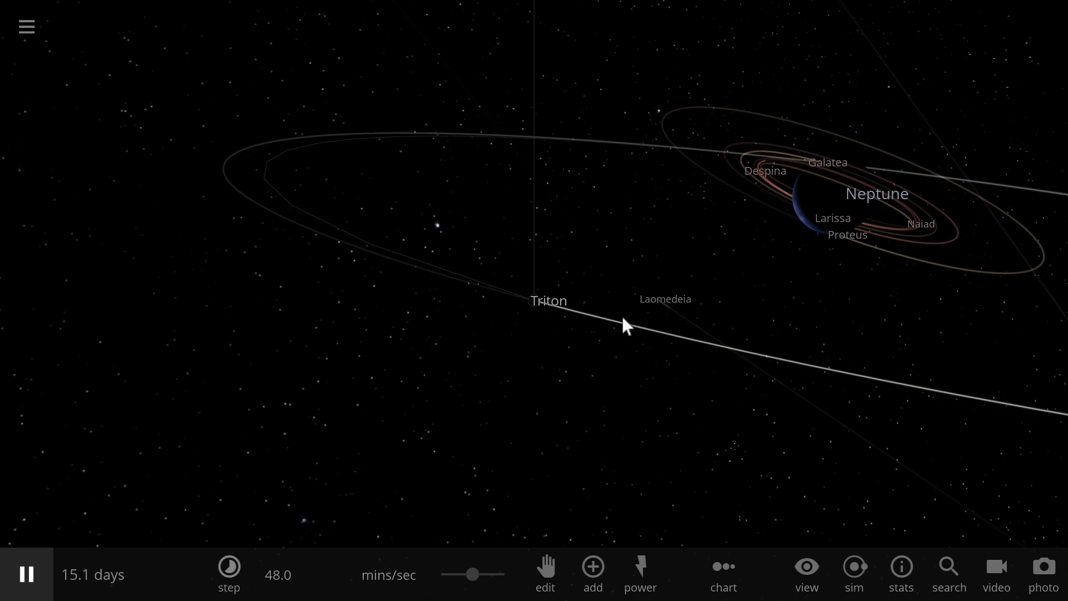
{"action": "left_click_drag", "start_coordinate": [620, 306], "coordinate": [688, 288]}
{"action": "scroll", "coordinate": [695, 297], "scroll_direction": "down", "scroll_amount": 5}
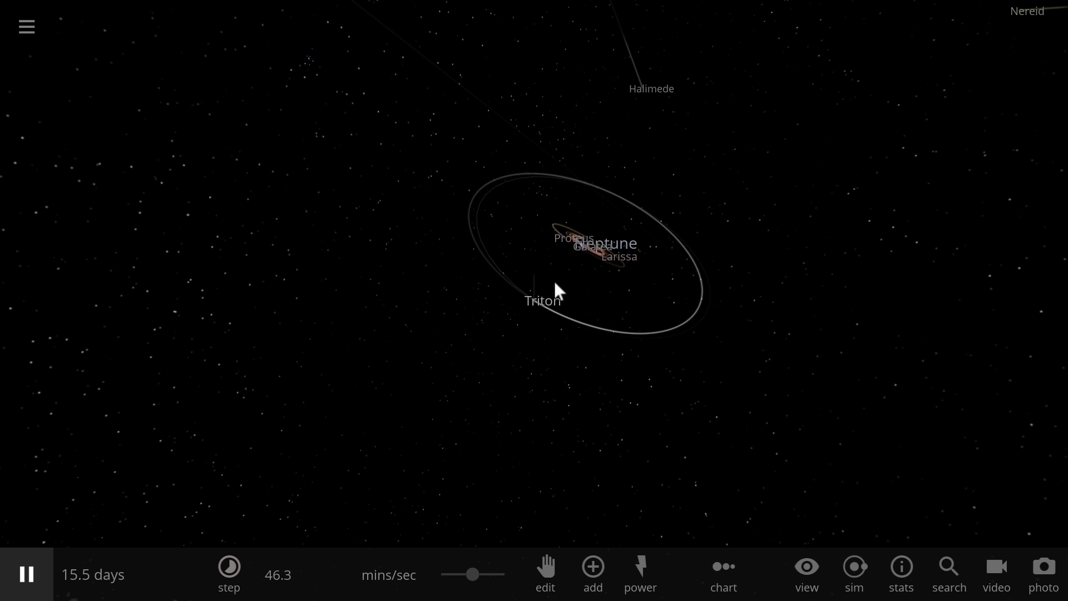
Return to Triton and examine its day side and surface features, ending with Neptune in the background.
{"action": "scroll", "coordinate": [553, 292], "scroll_direction": "up", "scroll_amount": 6}
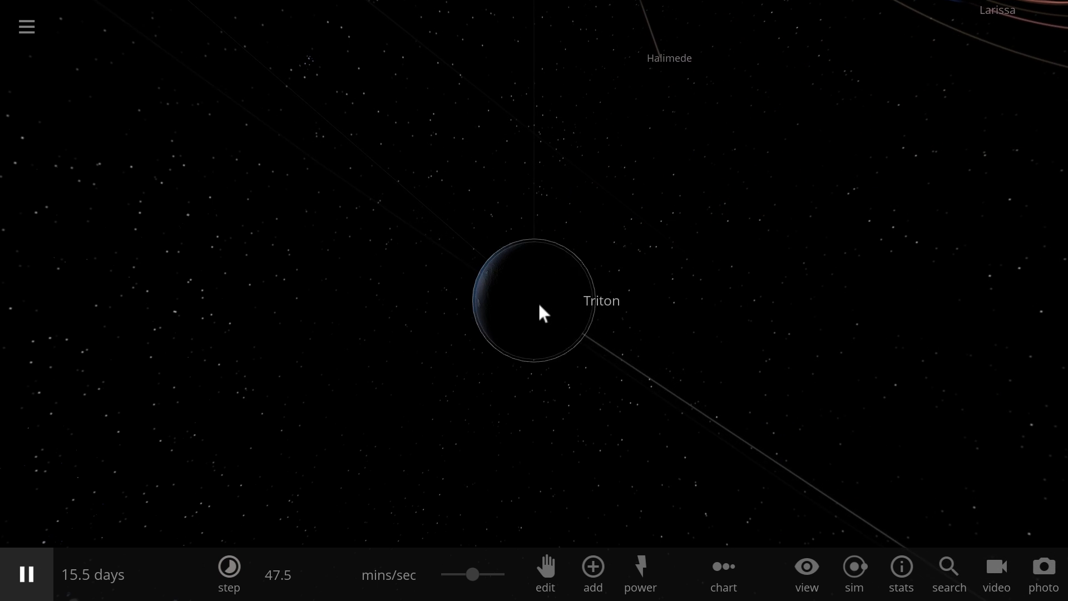
{"action": "scroll", "coordinate": [539, 305], "scroll_direction": "up", "scroll_amount": 3}
{"action": "scroll", "coordinate": [510, 304], "scroll_direction": "down", "scroll_amount": 2}
{"action": "left_click_drag", "start_coordinate": [509, 304], "coordinate": [720, 293]}
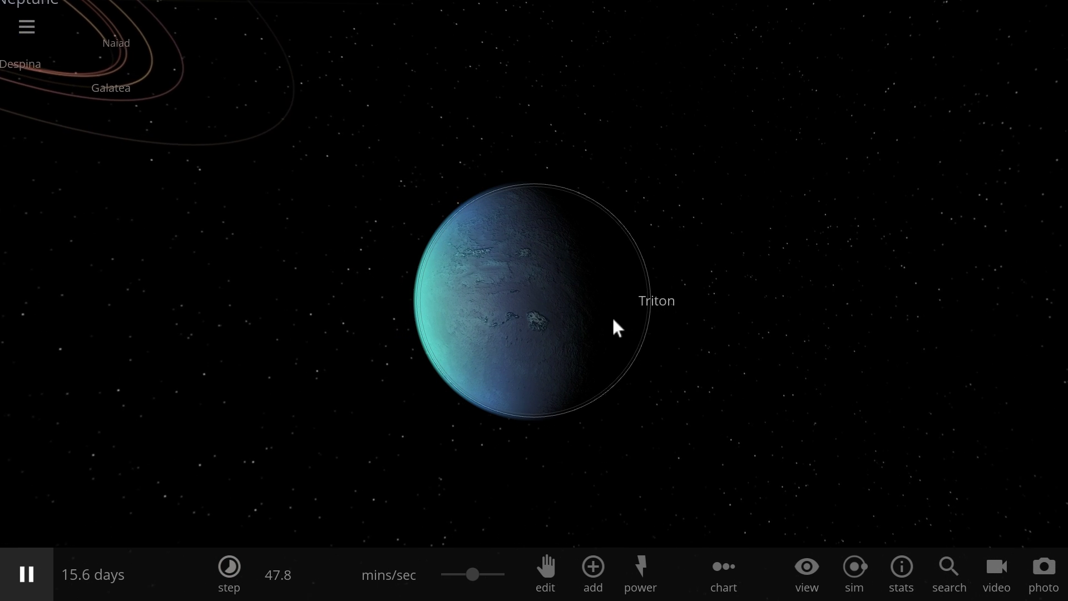
{"action": "scroll", "coordinate": [586, 322], "scroll_direction": "up", "scroll_amount": 3}
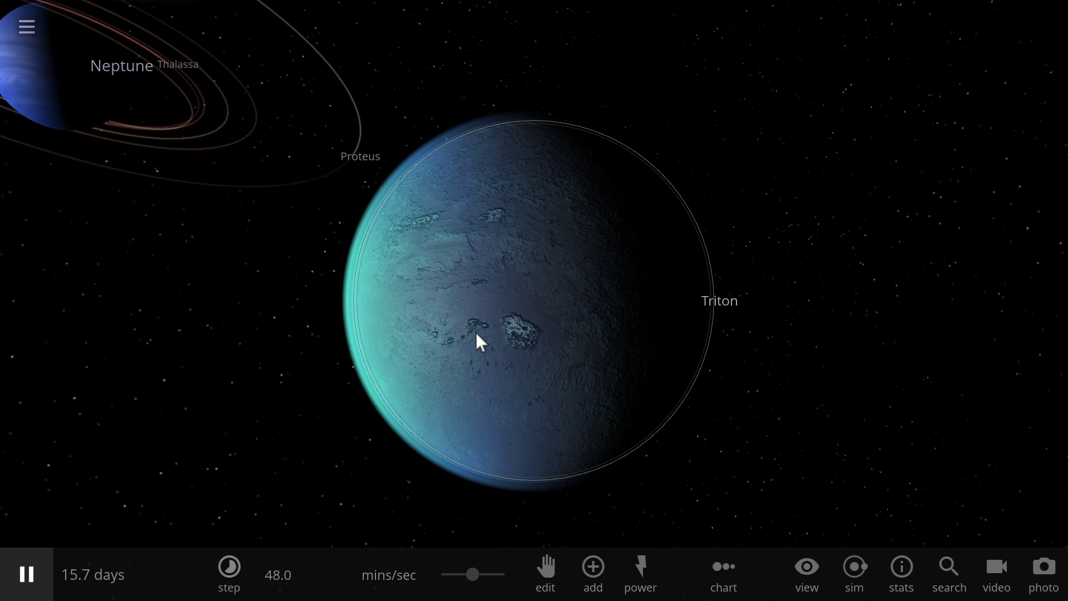
{"action": "left_click_drag", "start_coordinate": [544, 322], "coordinate": [499, 325]}
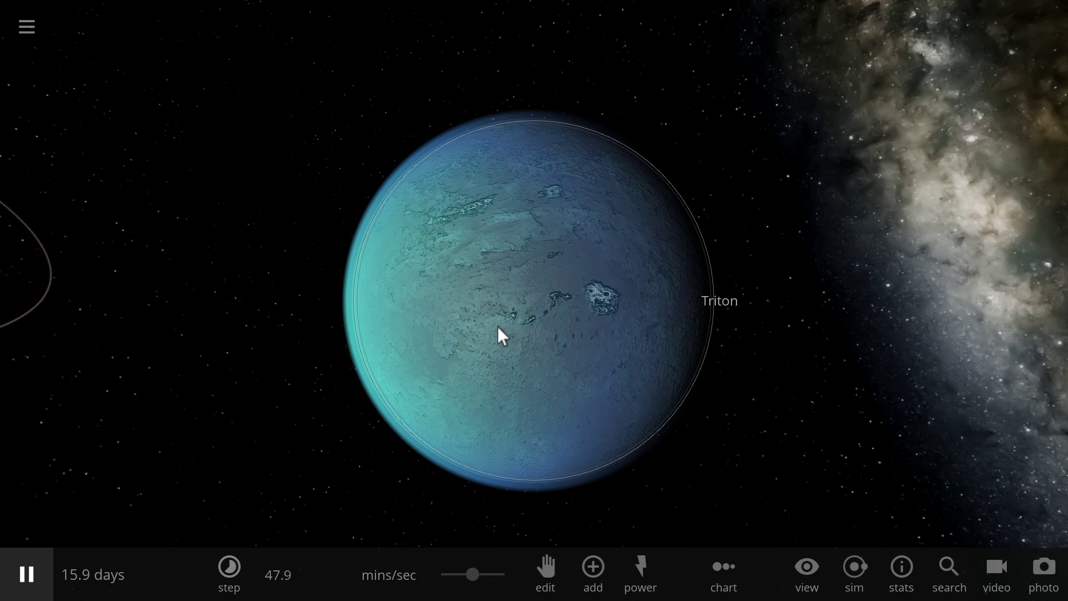
{"action": "scroll", "coordinate": [499, 328], "scroll_direction": "up", "scroll_amount": 3}
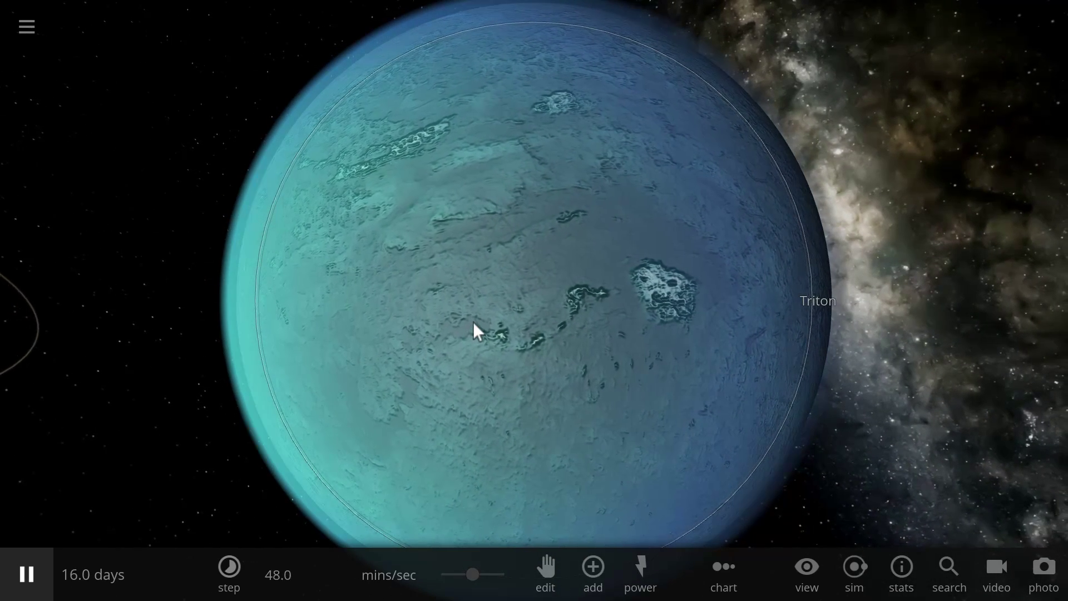
{"action": "left_click_drag", "start_coordinate": [473, 322], "coordinate": [380, 328]}
{"action": "scroll", "coordinate": [380, 328], "scroll_direction": "down", "scroll_amount": 5}
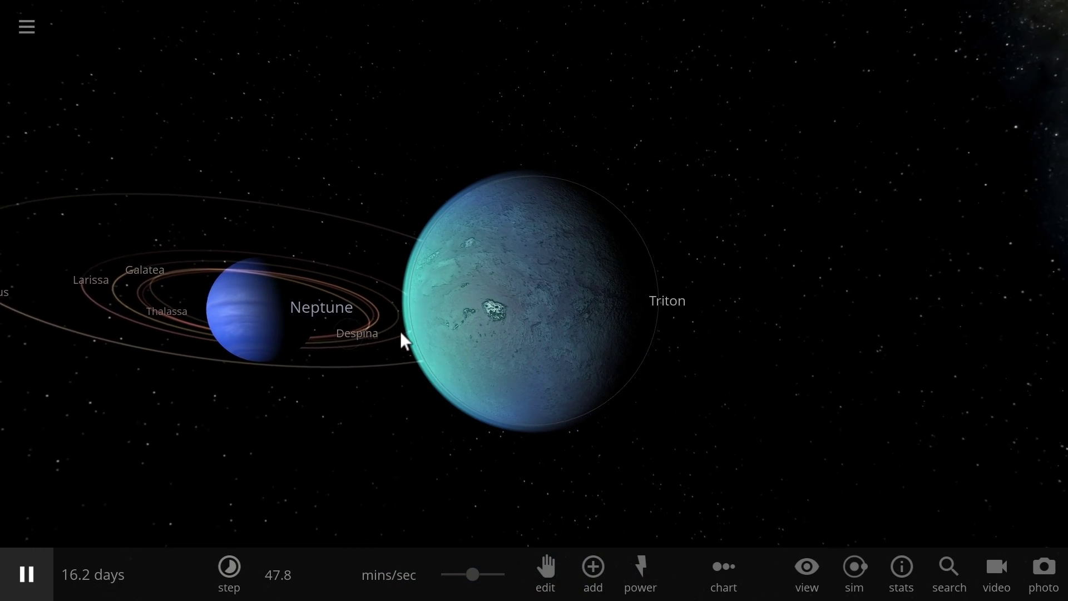
{"action": "left_click_drag", "start_coordinate": [400, 332], "coordinate": [416, 332]}
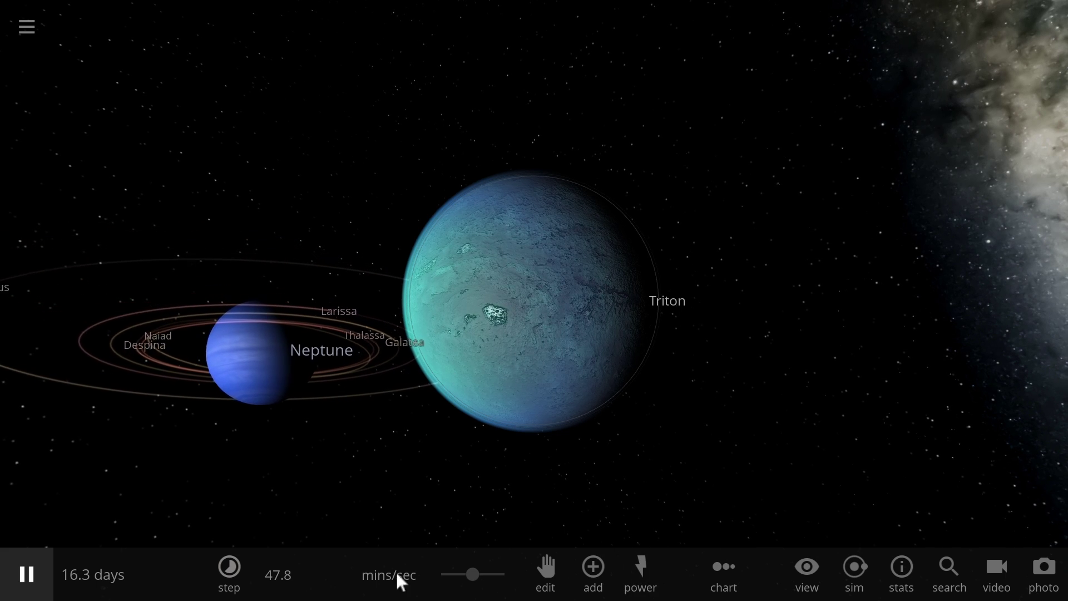
Slow the simulation to about 4.8 minutes per second and blow up Neptune with the Explode power.
{"action": "left_click_drag", "start_coordinate": [469, 569], "coordinate": [445, 593]}
{"action": "left_click", "coordinate": [637, 587]}
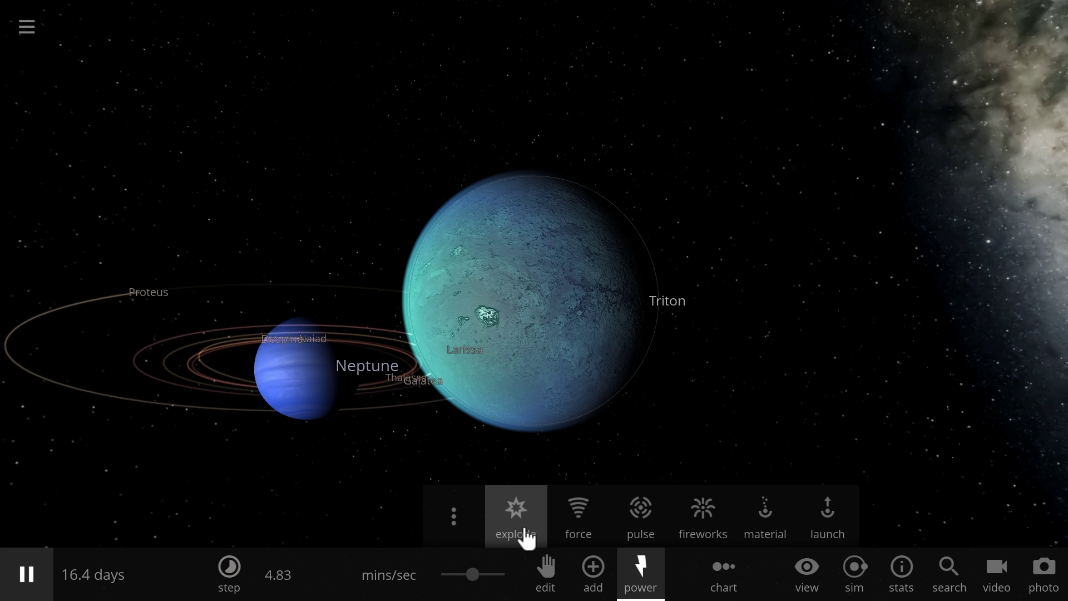
{"action": "left_click", "coordinate": [524, 531]}
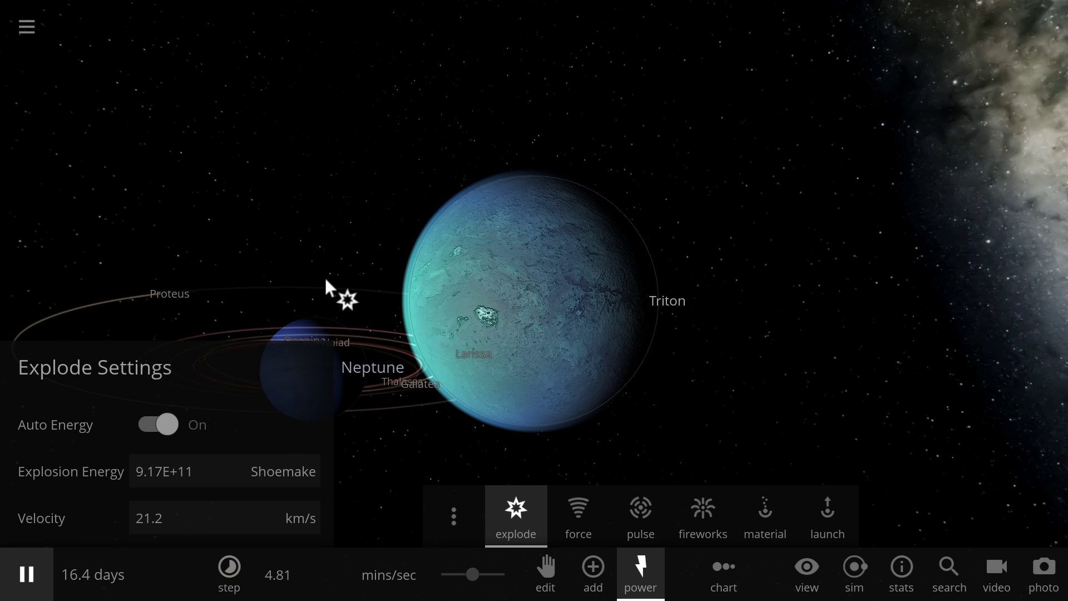
{"action": "scroll", "coordinate": [326, 280], "scroll_direction": "down", "scroll_amount": 2}
{"action": "left_click_drag", "start_coordinate": [338, 296], "coordinate": [359, 268]}
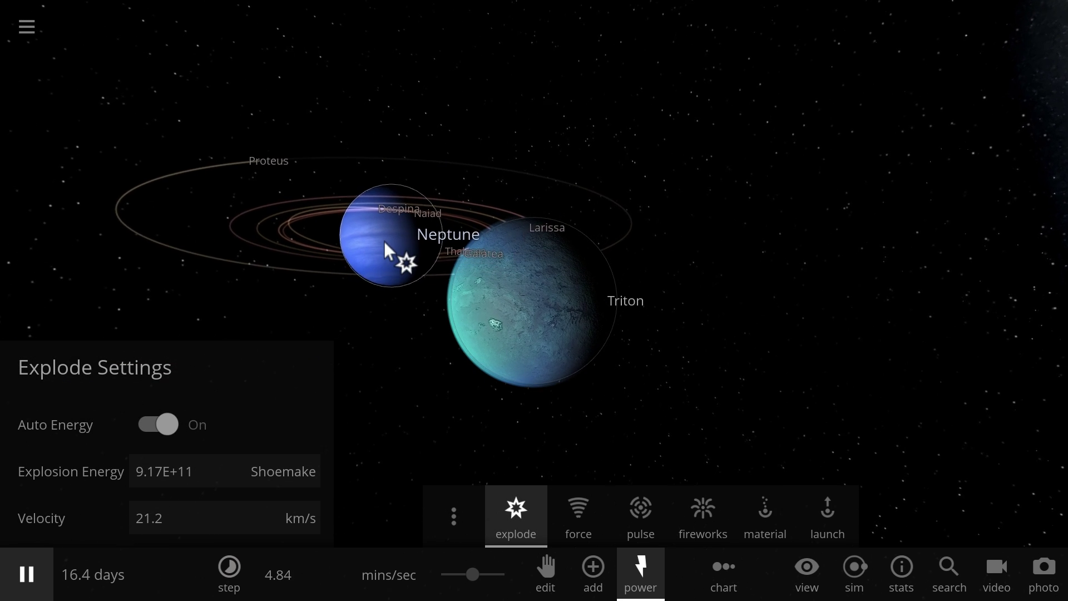
{"action": "left_click", "coordinate": [394, 235]}
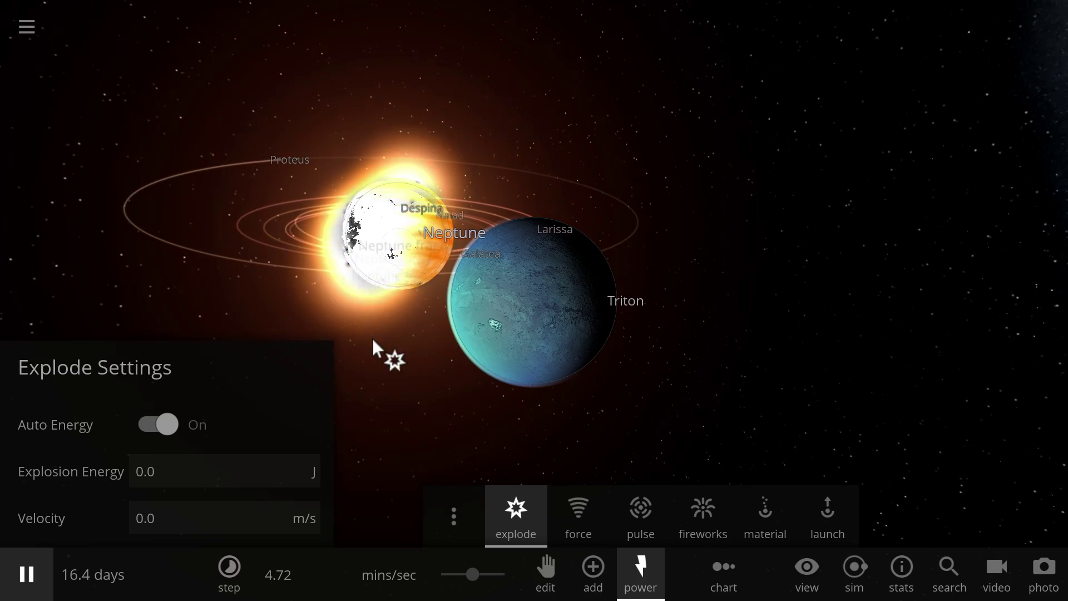
{"action": "key", "text": "Escape"}
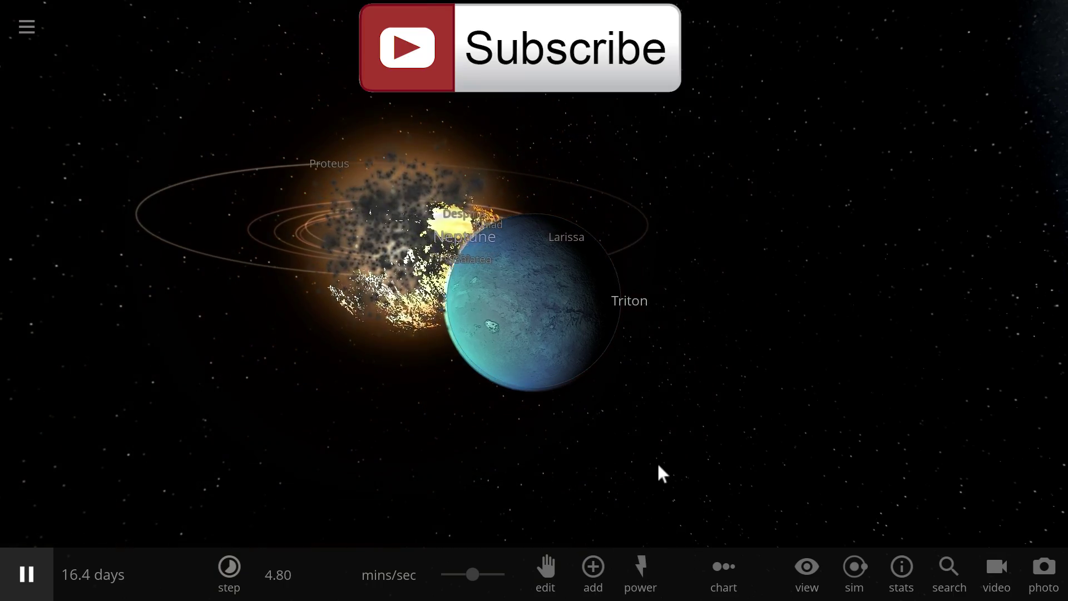
View Triton beside the debris of the exploded Neptune and speed up the simulation.
{"action": "scroll", "coordinate": [658, 465], "scroll_direction": "up", "scroll_amount": 3}
{"action": "left_click_drag", "start_coordinate": [569, 446], "coordinate": [608, 441]}
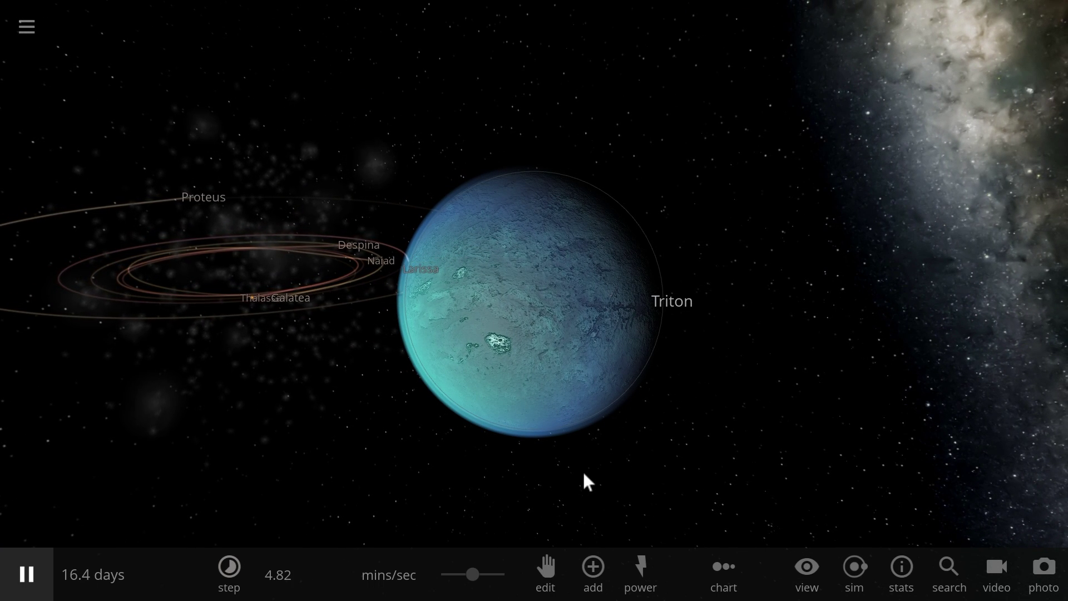
{"action": "left_click_drag", "start_coordinate": [475, 575], "coordinate": [493, 579]}
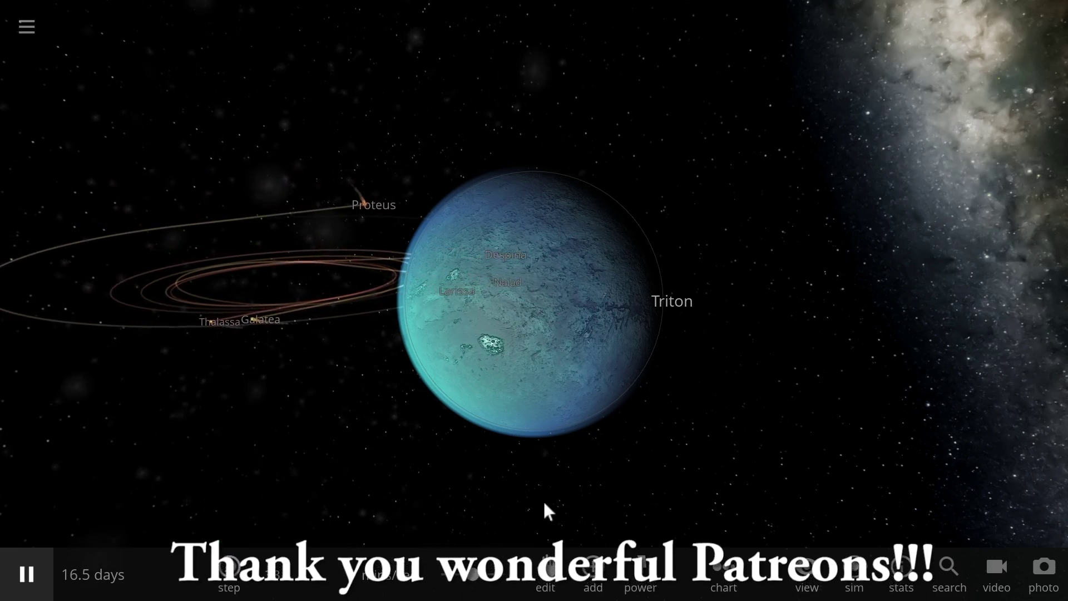